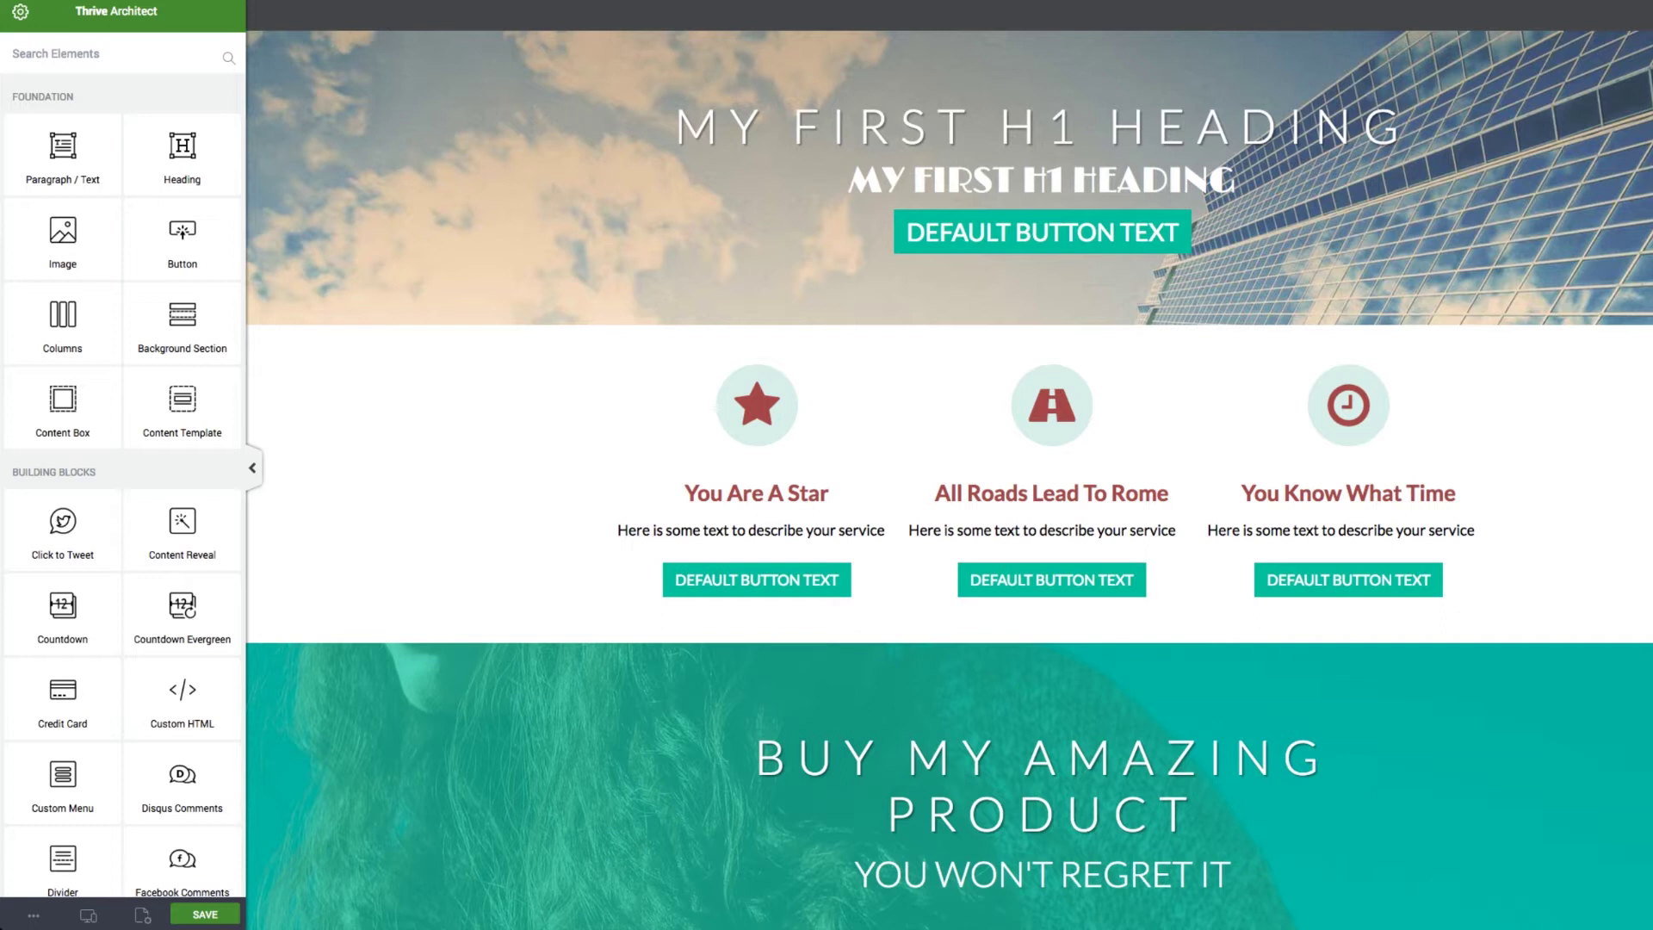
Step: Review the desktop page down to the map section and switch the editor to the Tablet responsive view
scroll(949, 479, "down", 2)
scroll(948, 479, "down", 5)
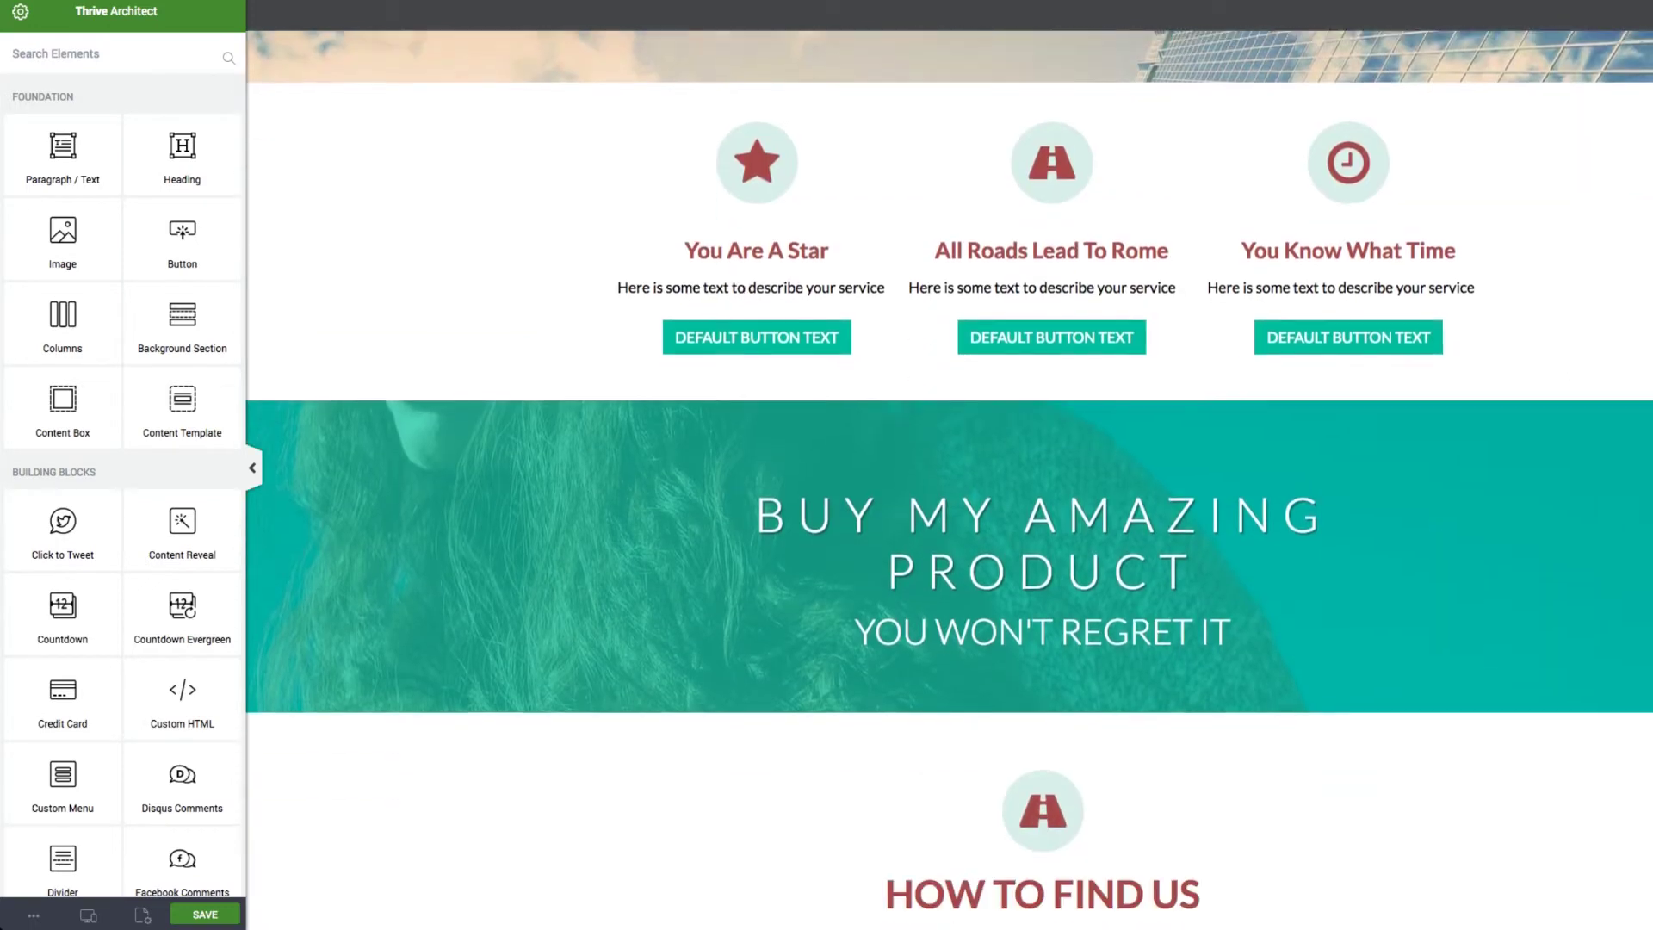
scroll(949, 479, "down", 1)
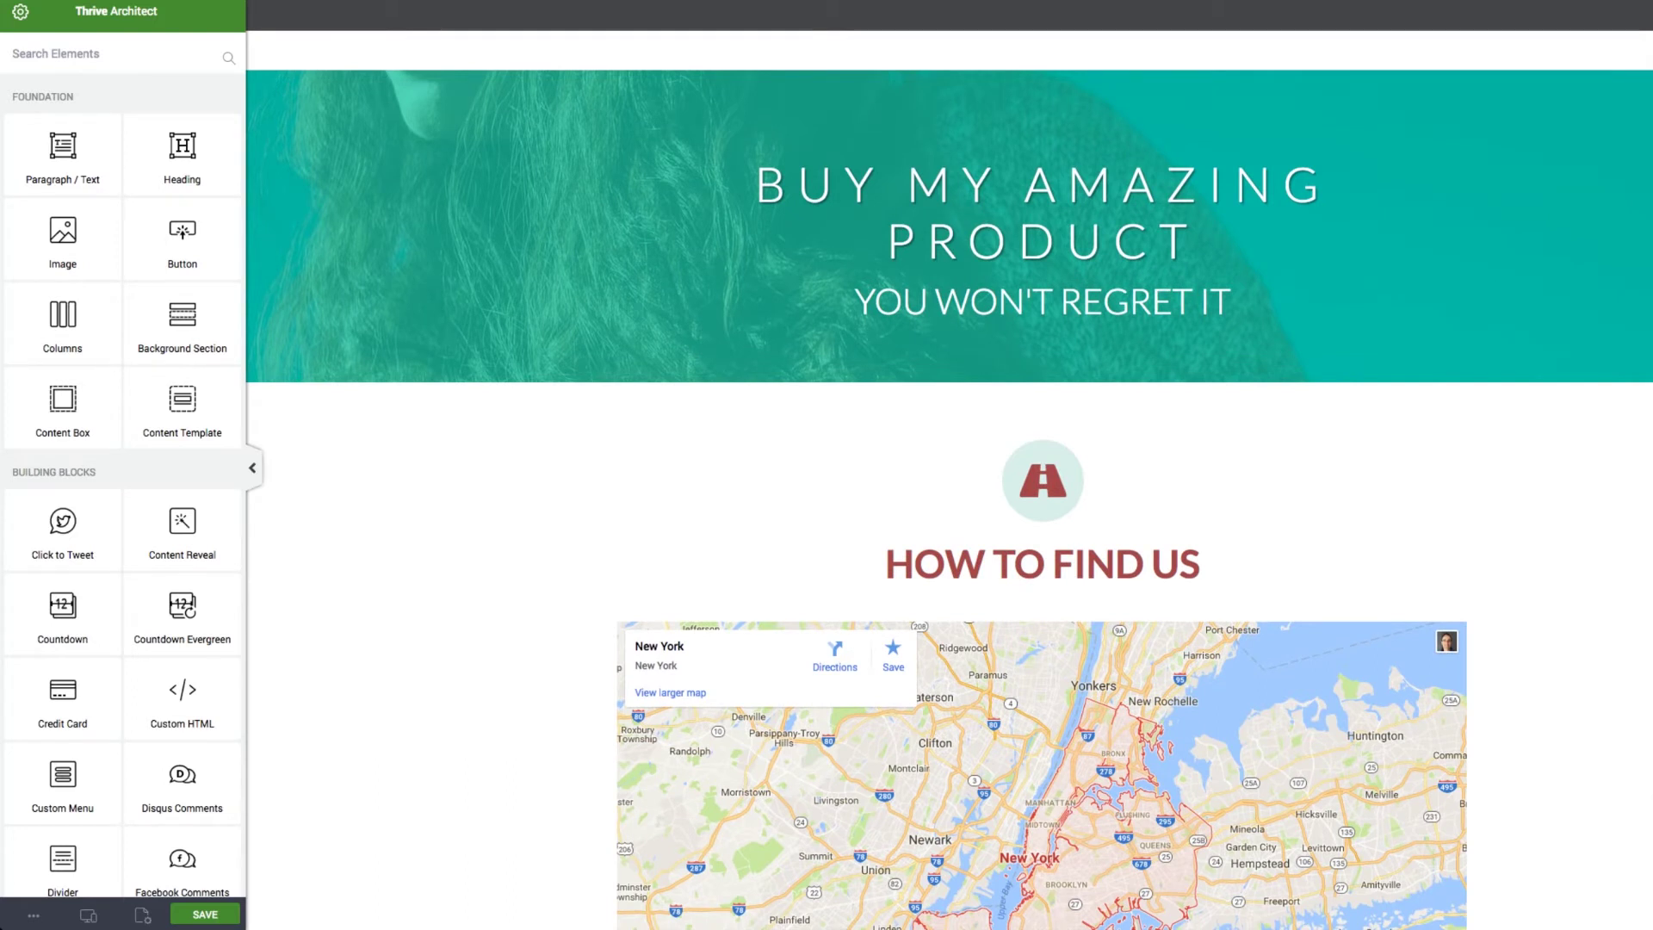
scroll(949, 479, "down", 2)
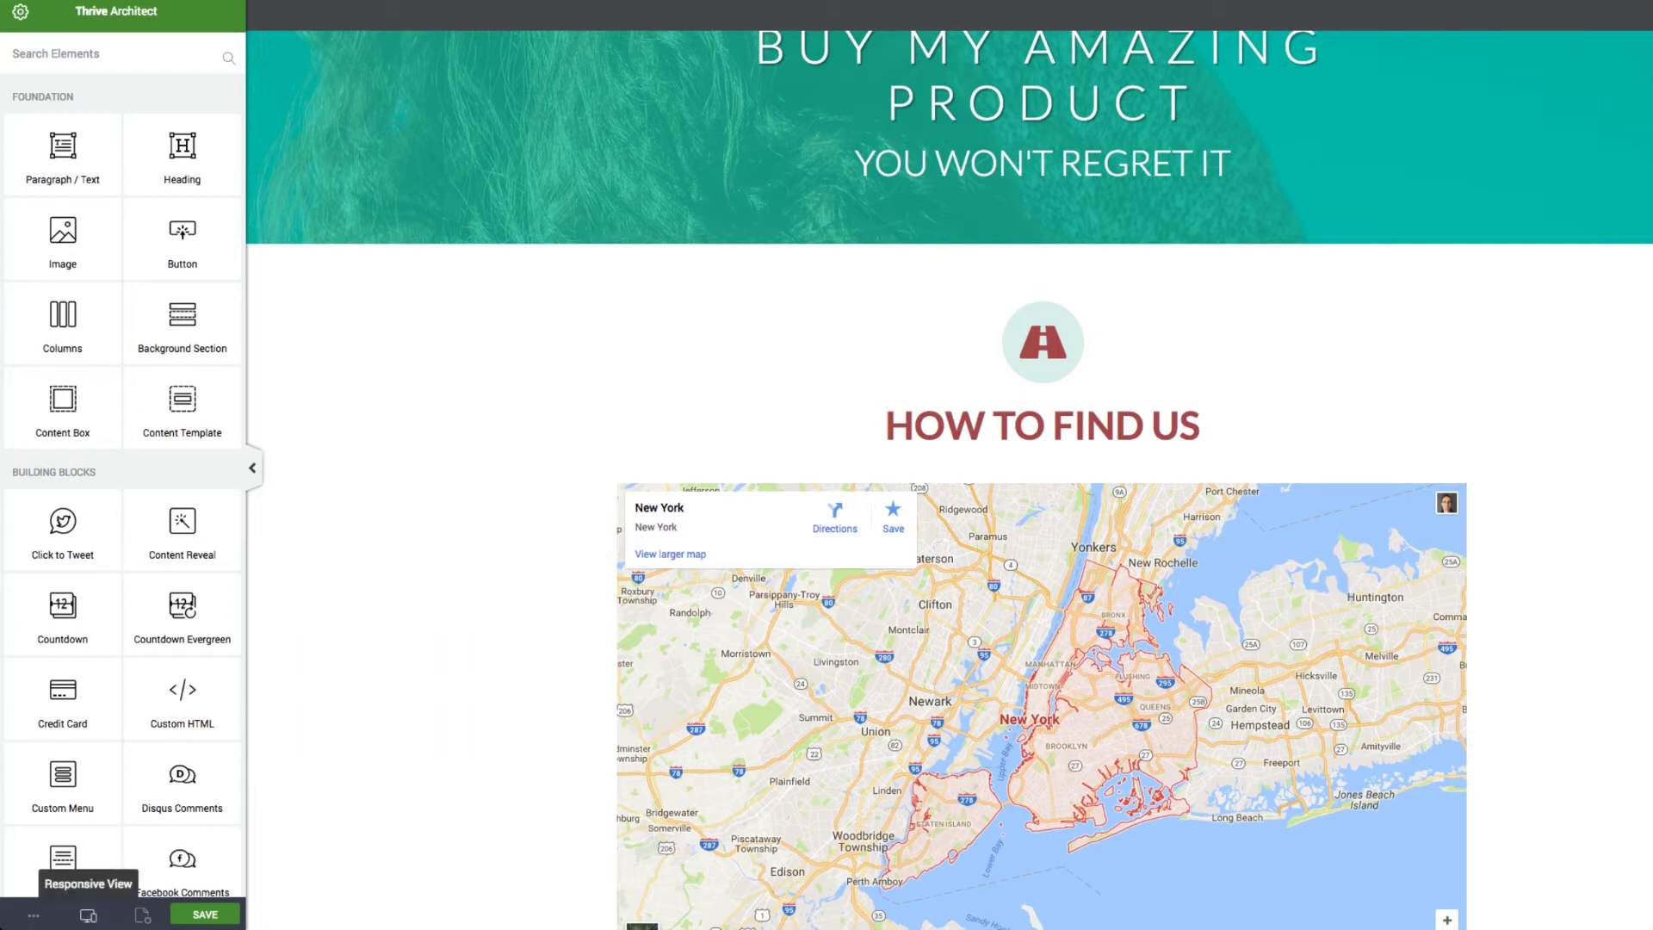
left_click(88, 915)
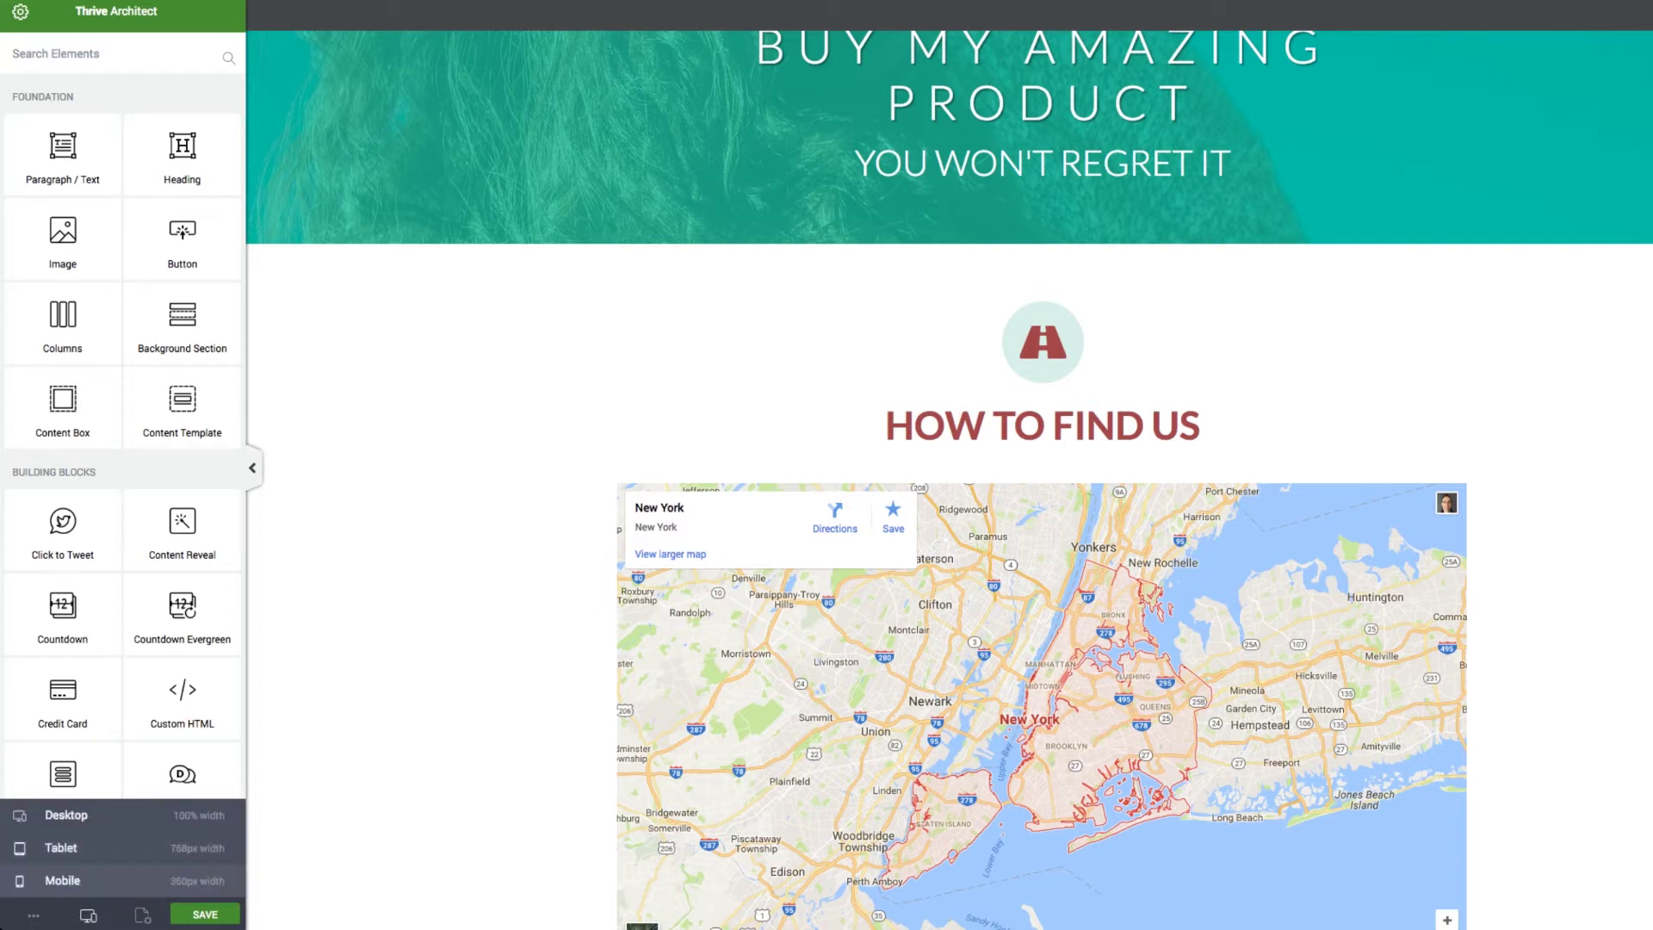
left_click(60, 847)
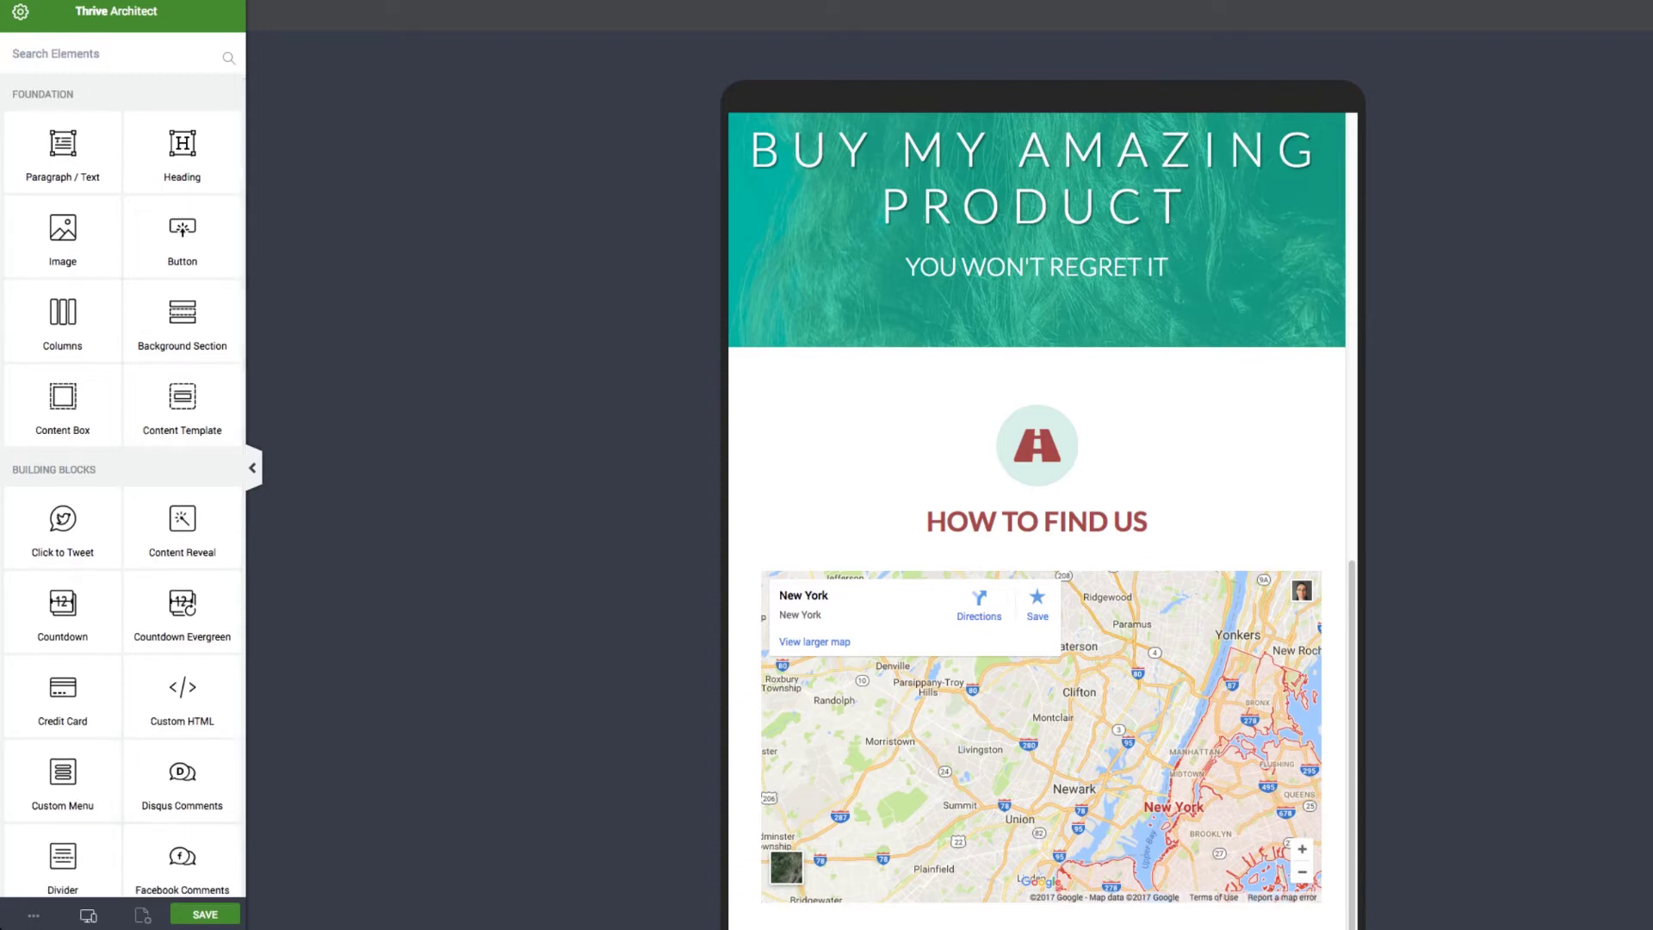
Step: In the hero section, set the second heading's font size to 42 px and its top margin to -17
left_click(88, 916)
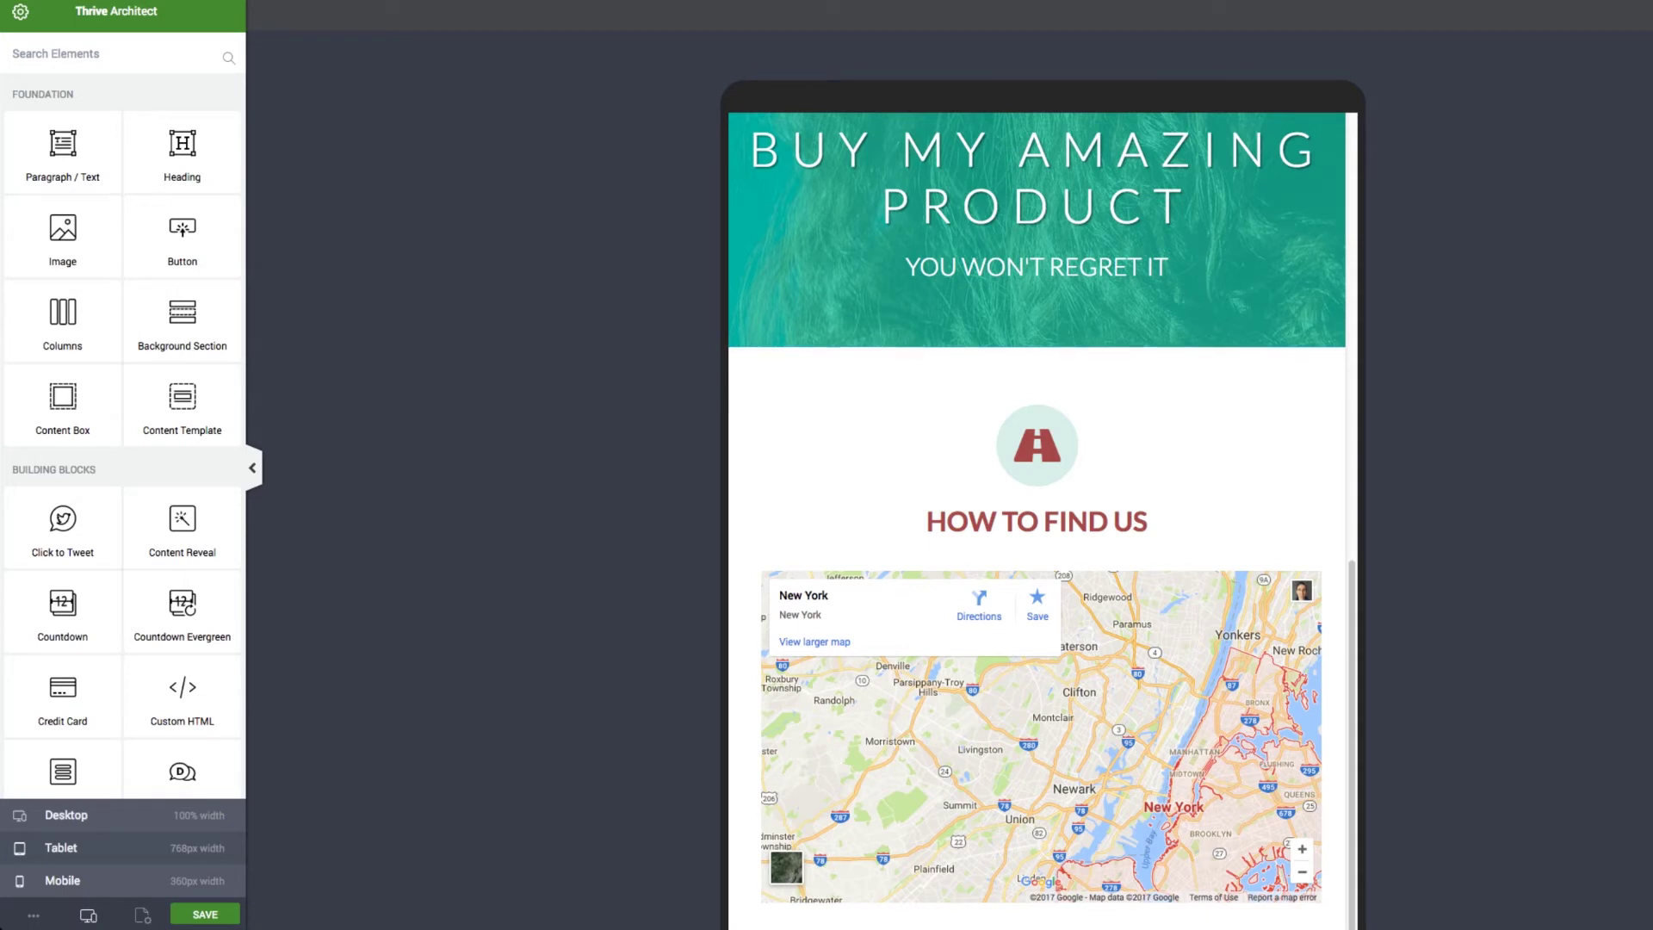
scroll(1037, 482, "down", 2)
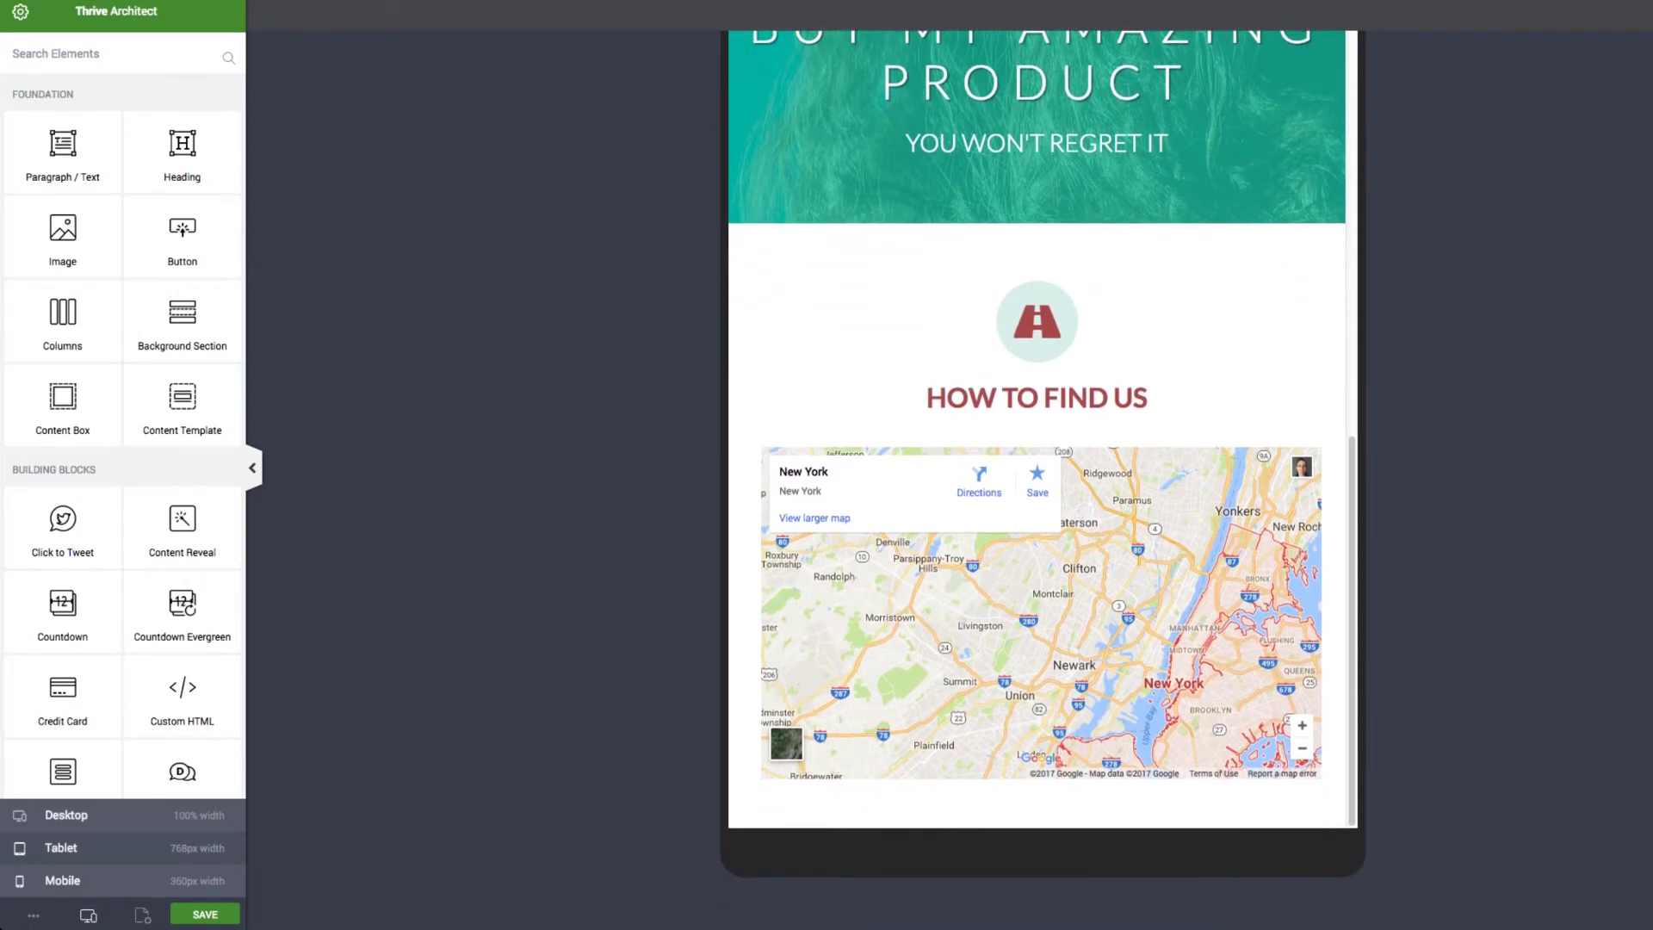
scroll(1037, 482, "up", 5)
scroll(1042, 447, "up", 5)
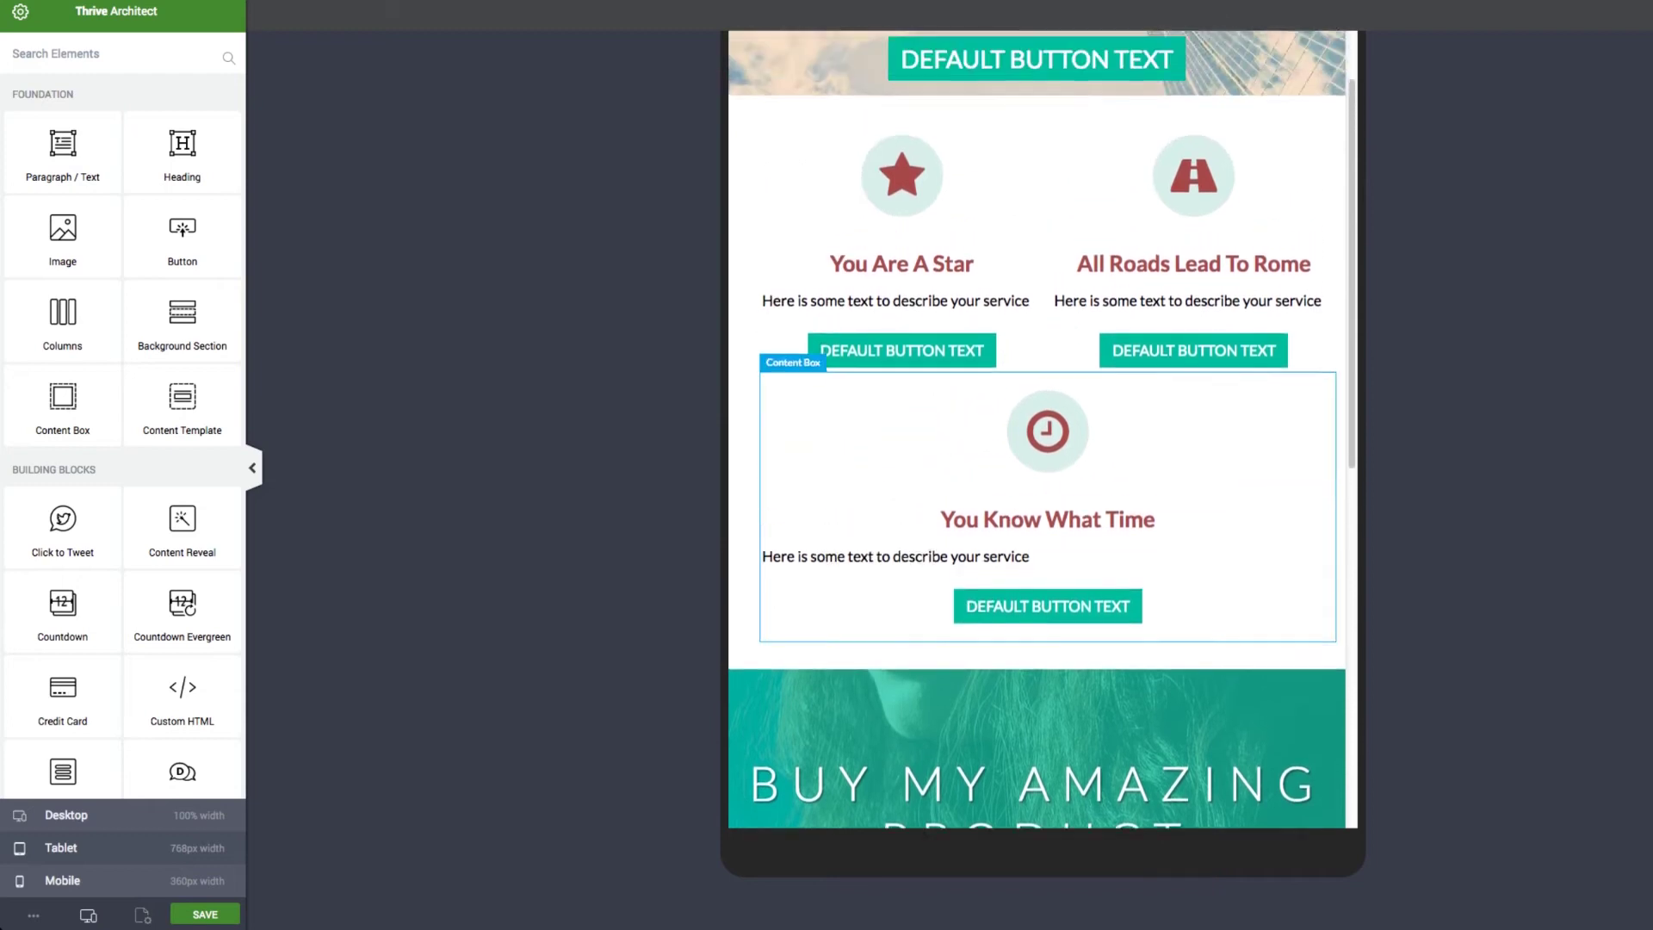
scroll(896, 560, "up", 3)
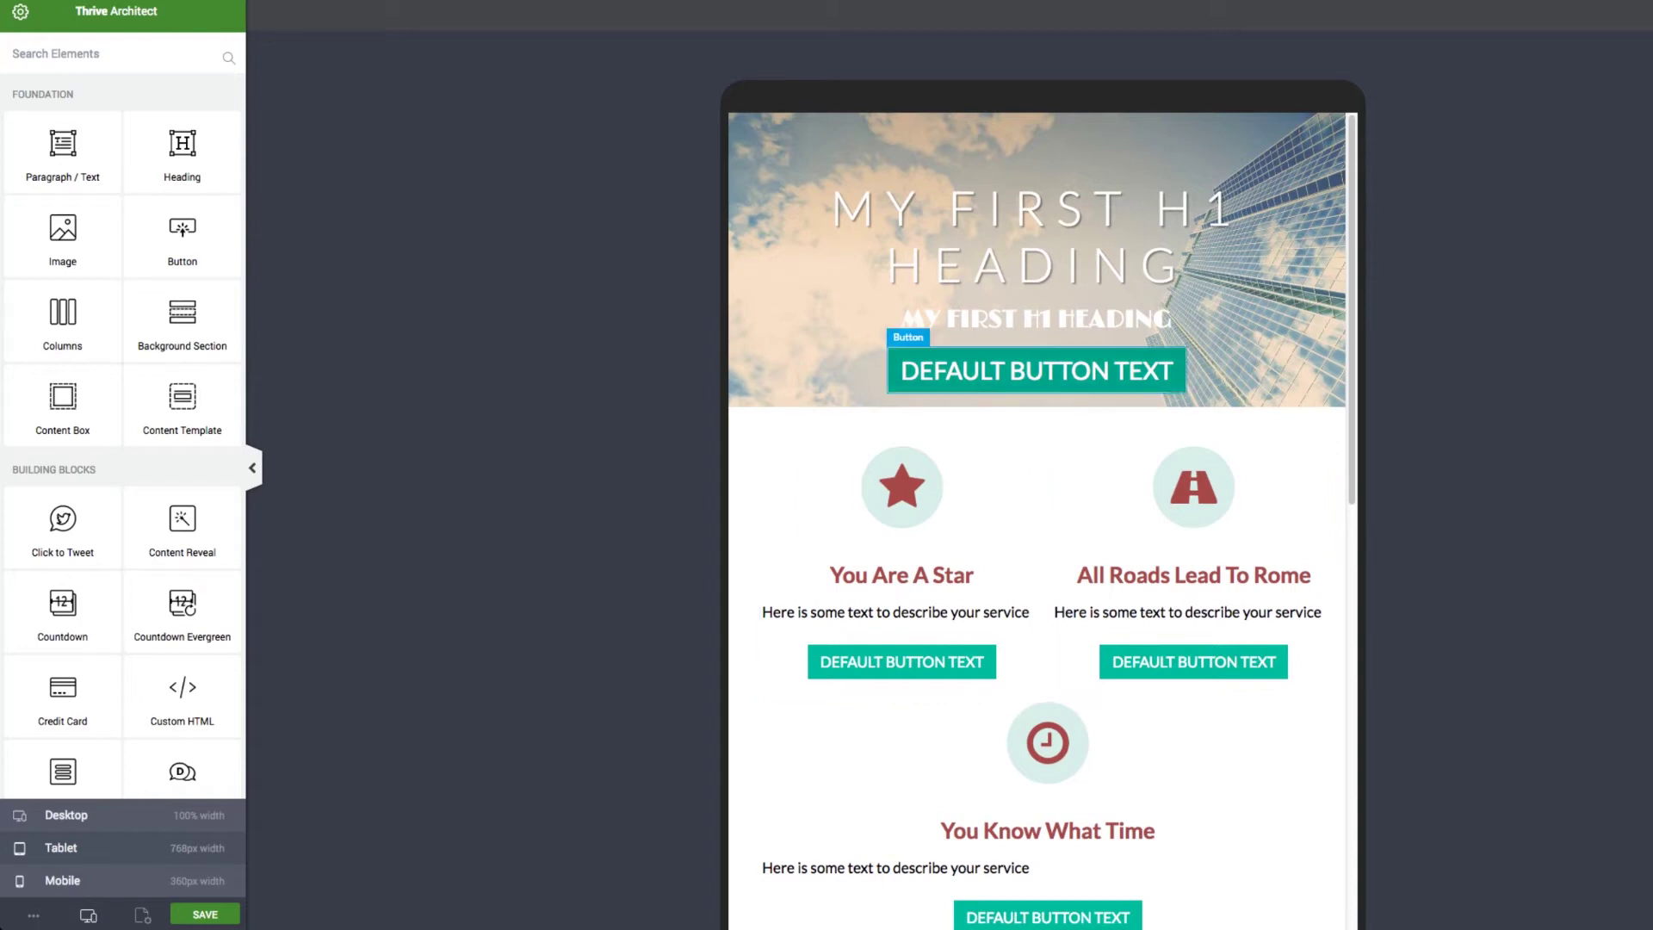
left_click(1017, 324)
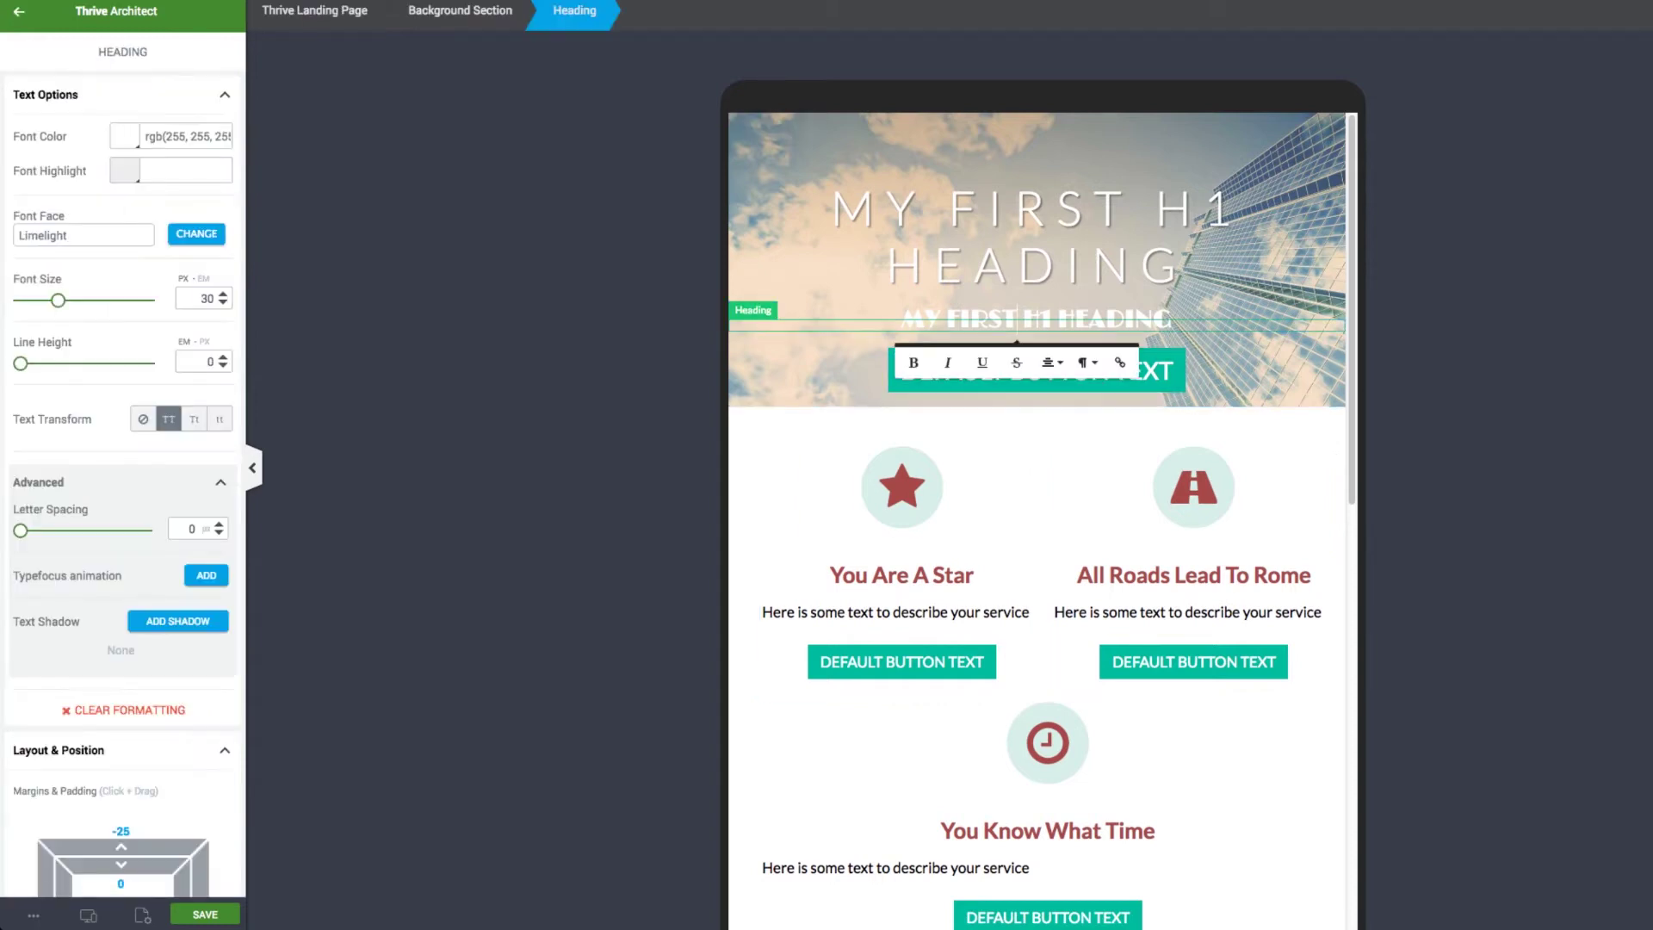
left_click_drag(58, 299, 73, 300)
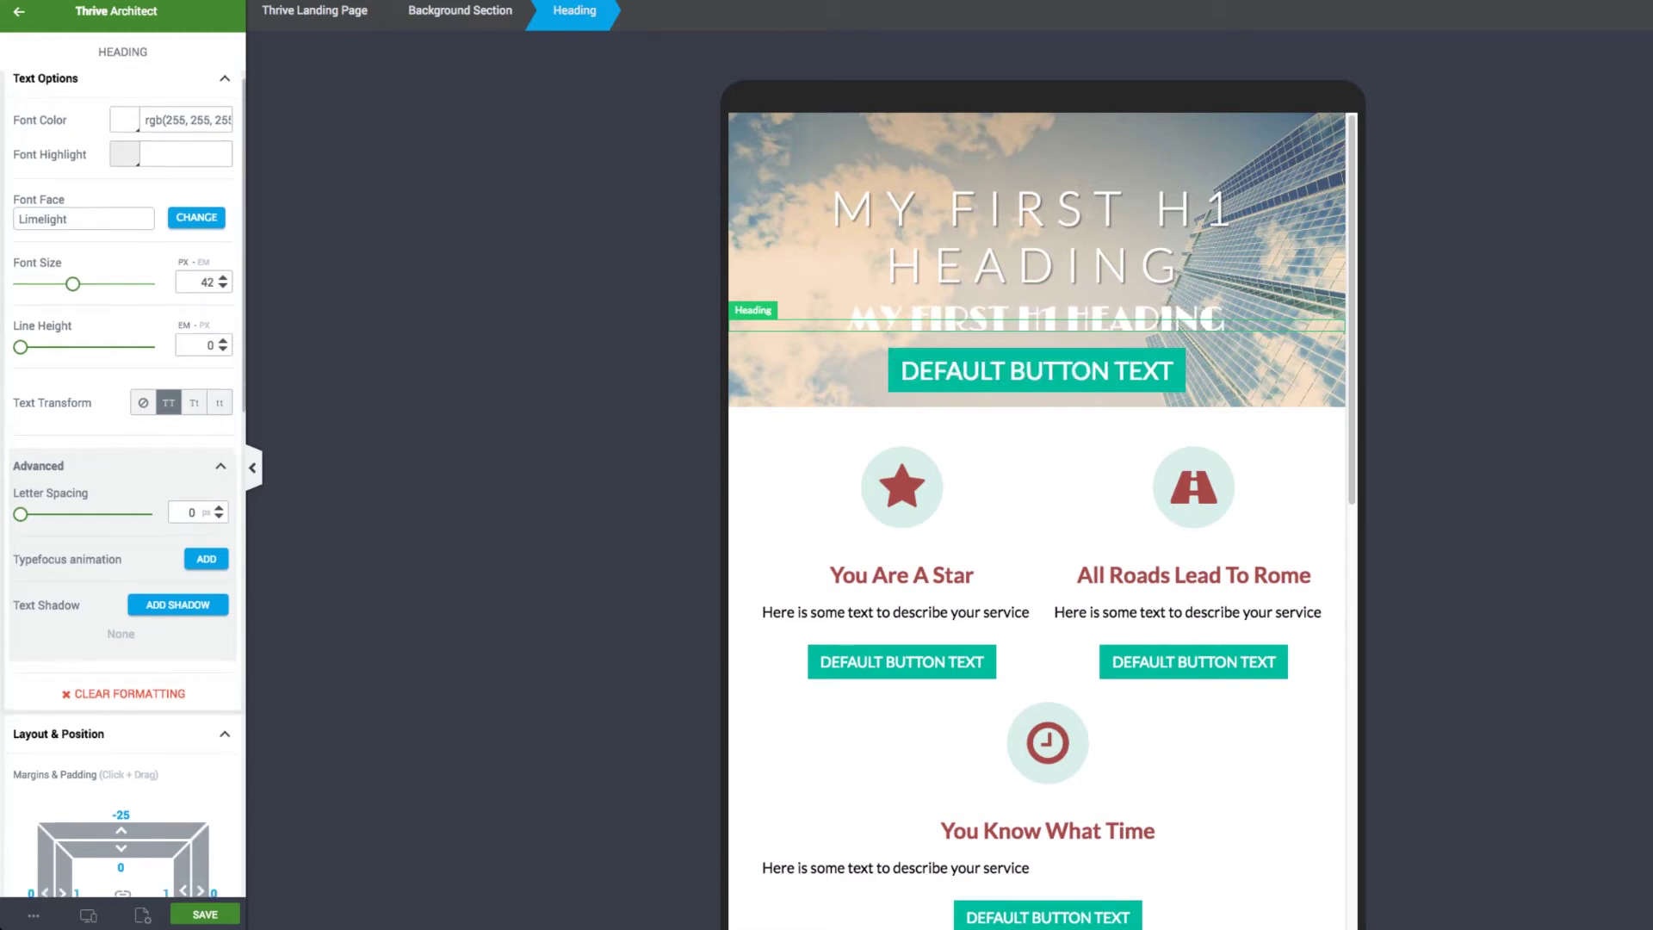
scroll(123, 482, "down", 4)
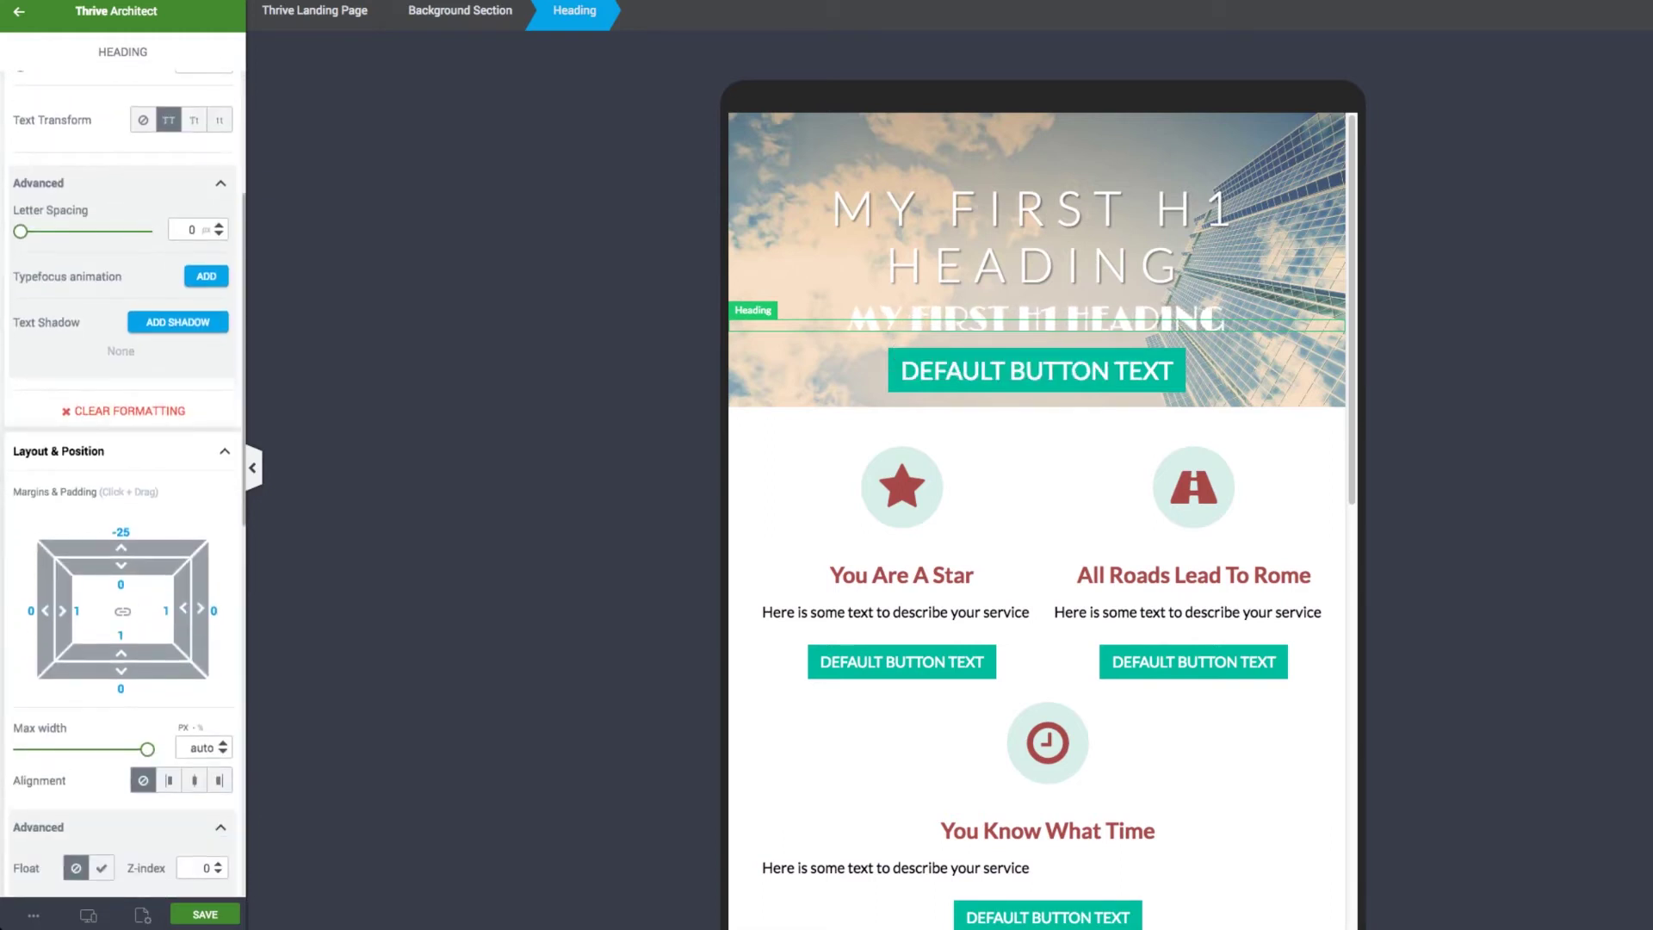
left_click_drag(122, 548, 122, 533)
Step: Set the hero background section's minimum height to 342 px
left_click(886, 265)
left_click(809, 379)
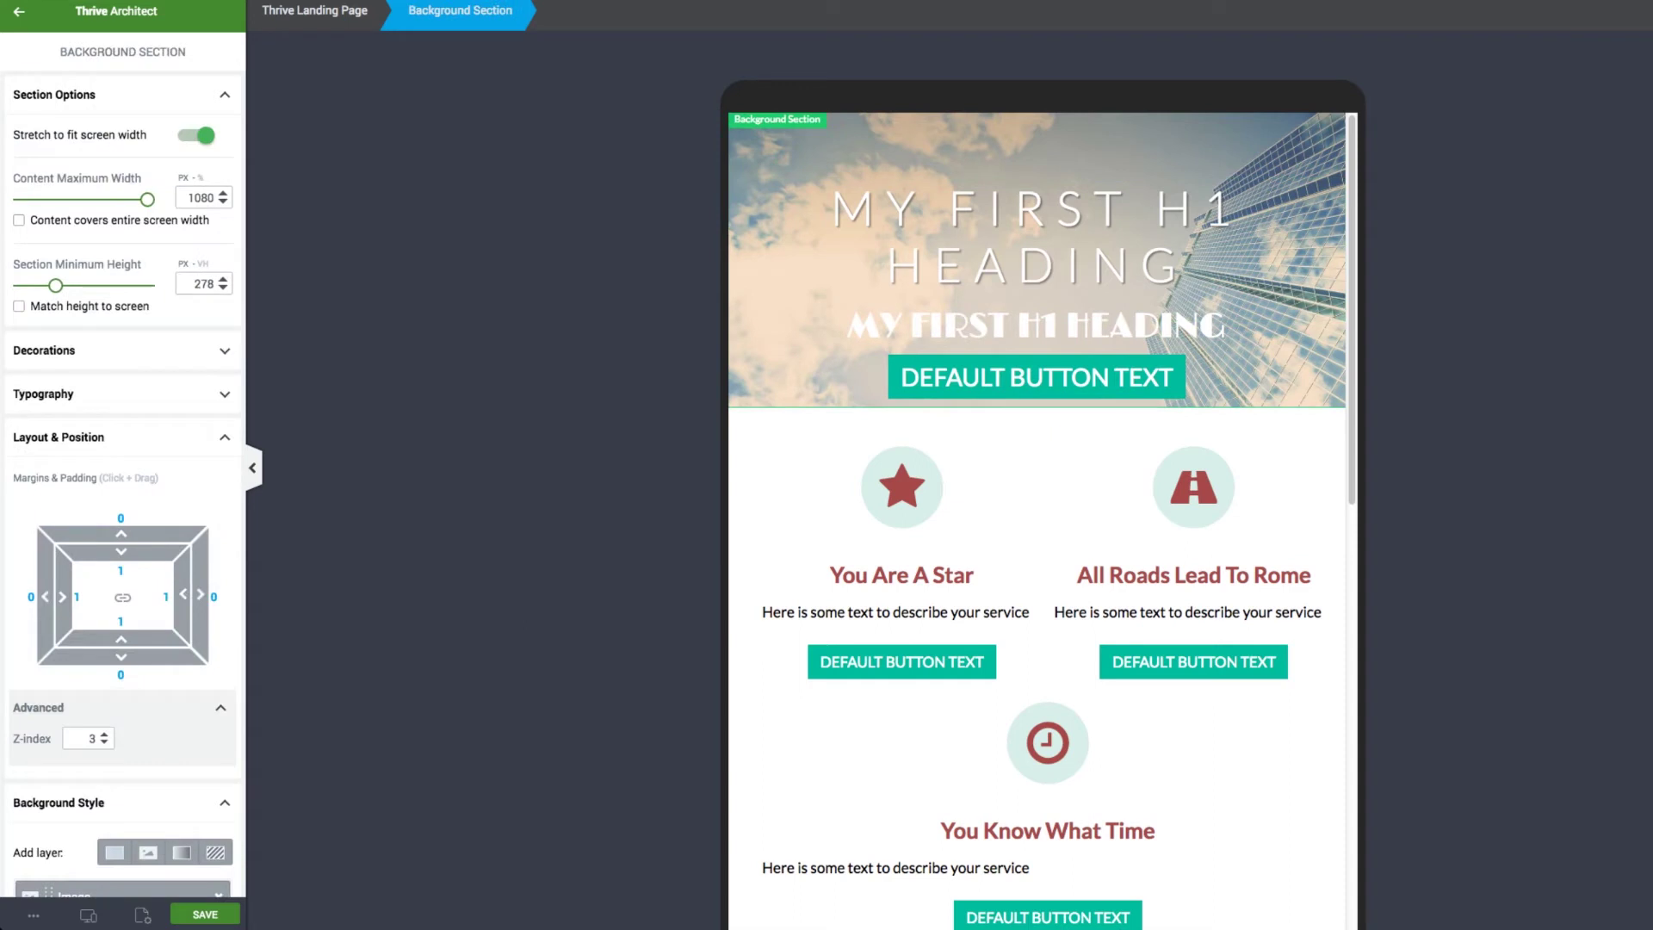
left_click_drag(55, 285, 64, 285)
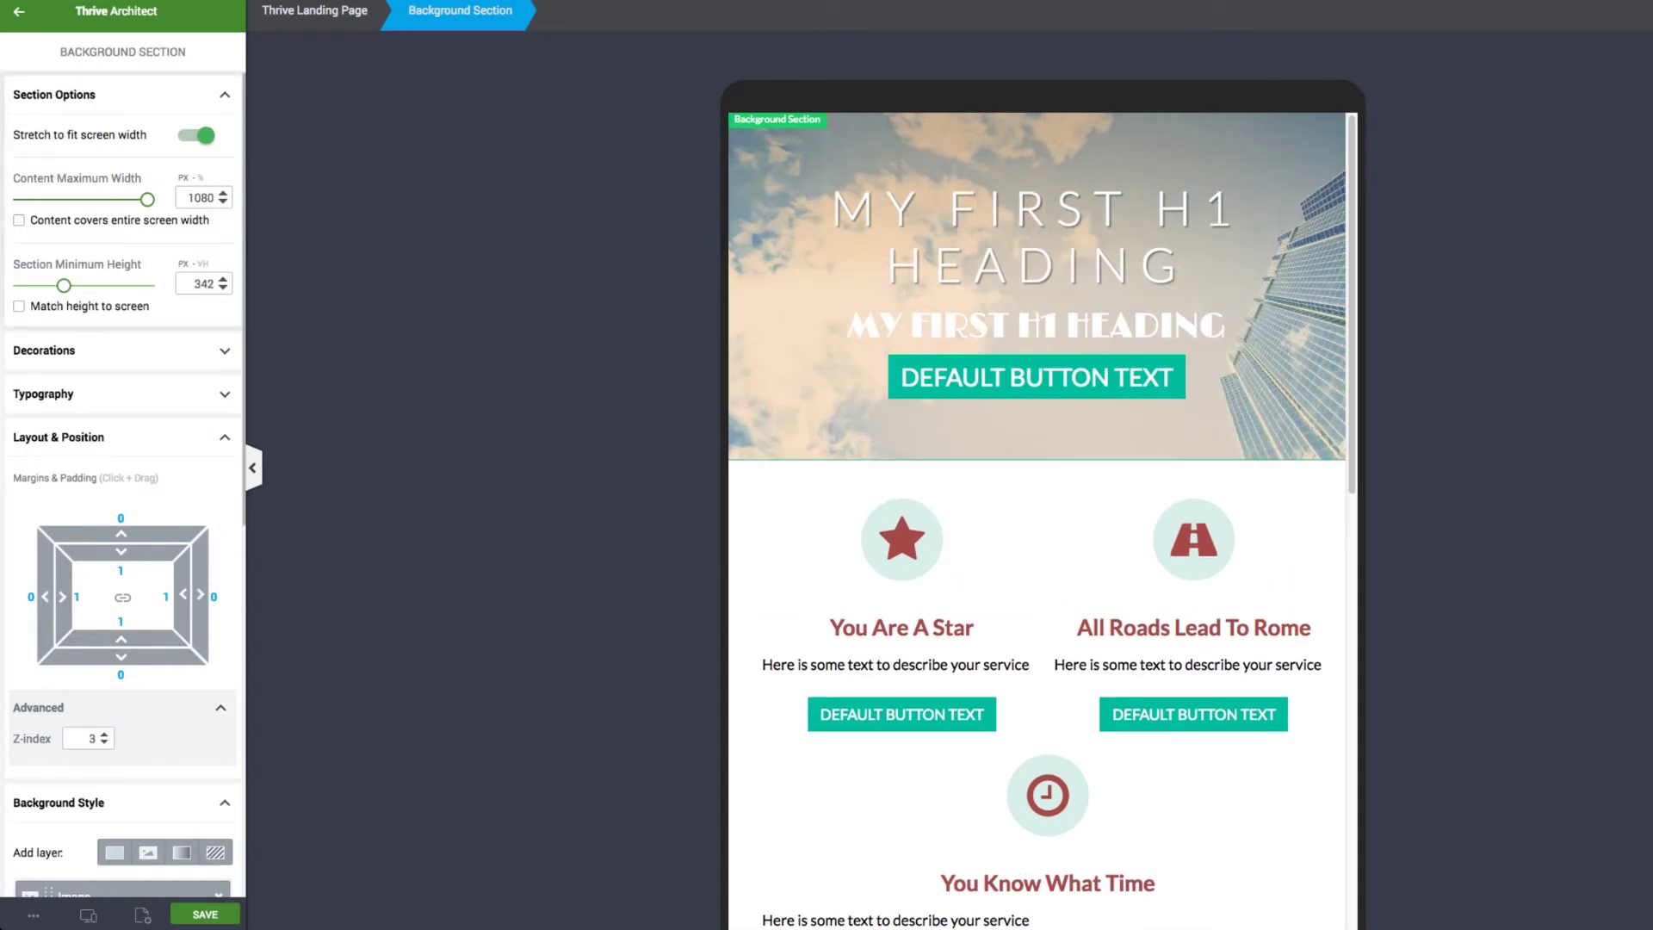
Step: Set the hero button's bottom margin to 2 and its top margin to 37
left_click(980, 377)
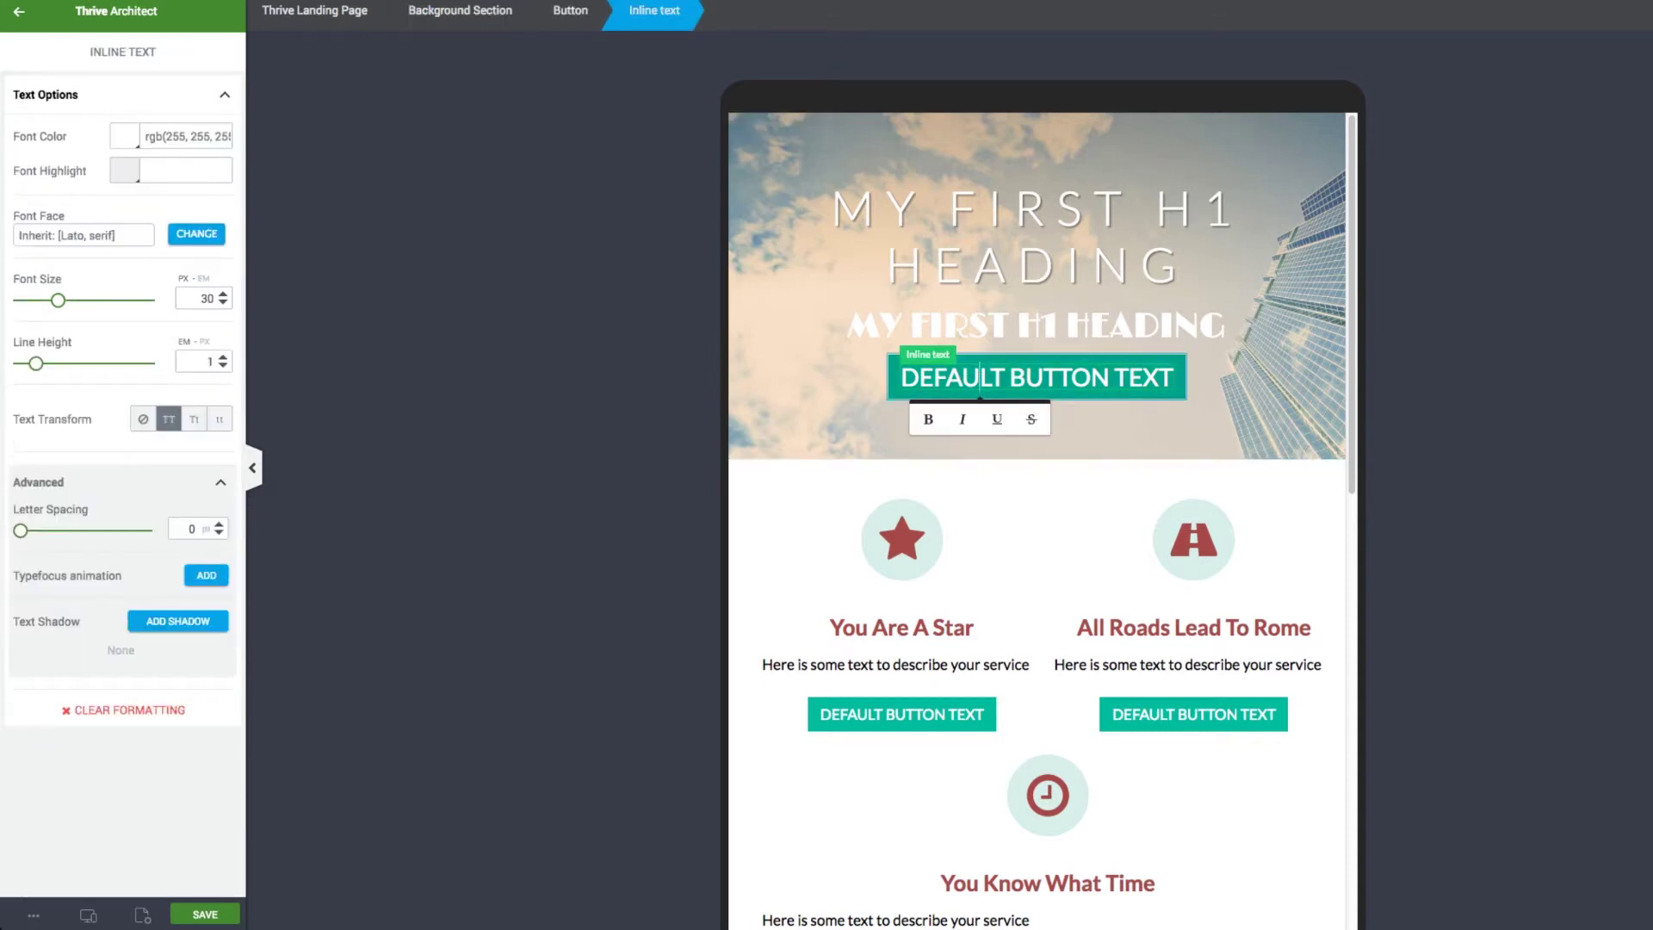
left_click(1178, 379)
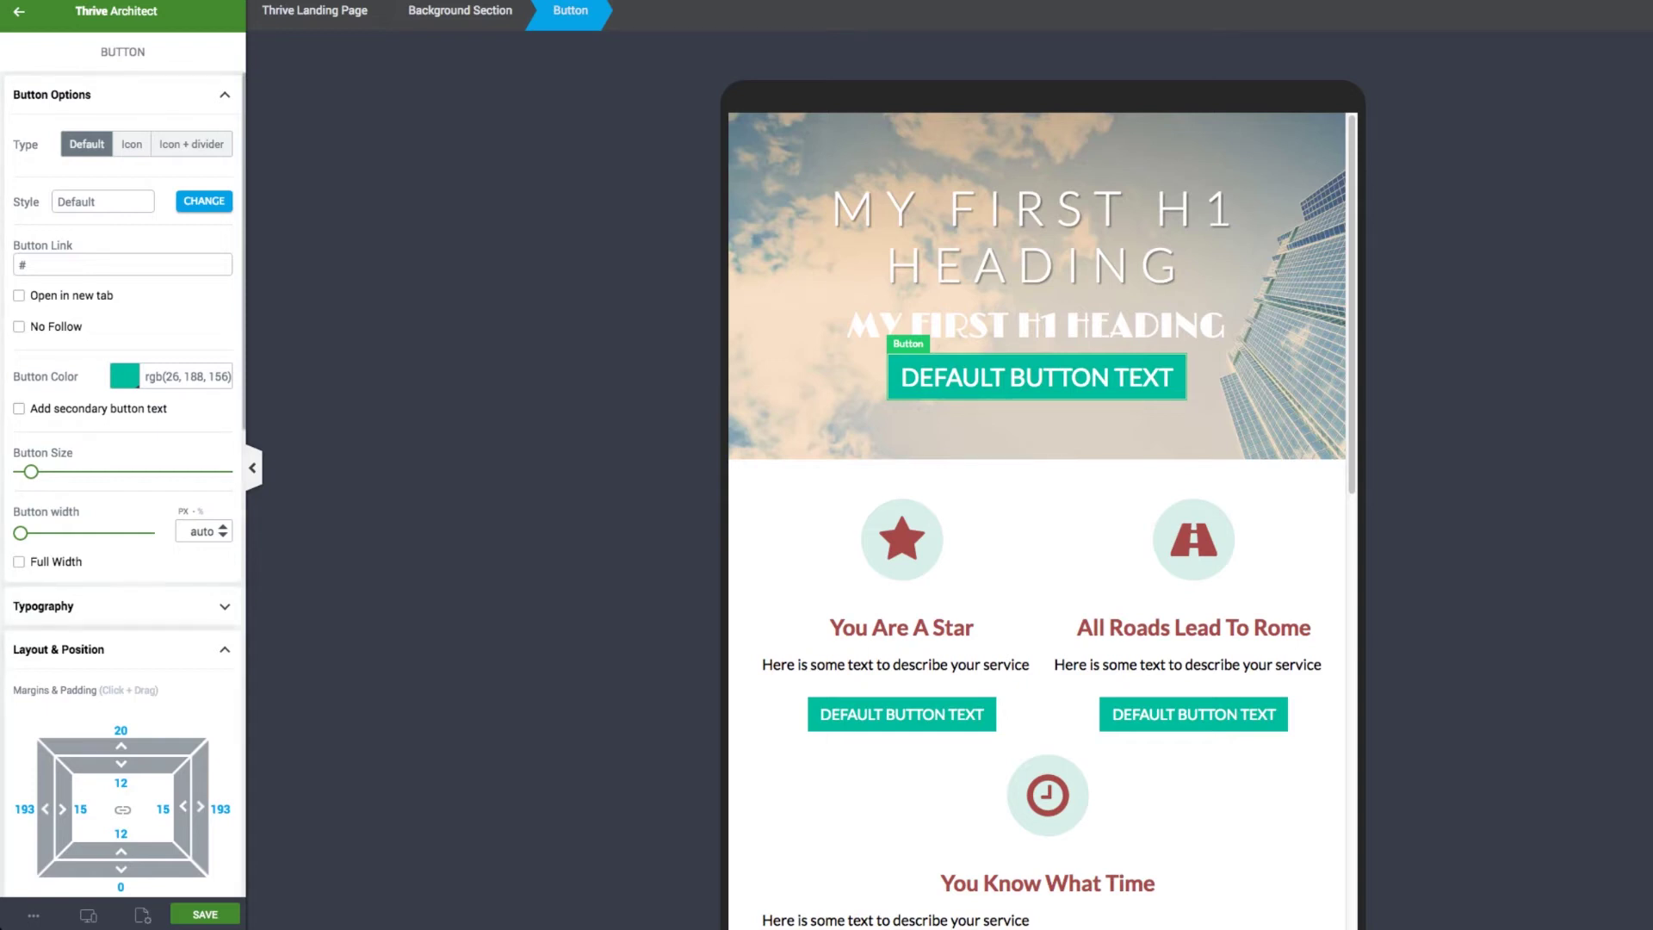
left_click_drag(121, 869, 120, 873)
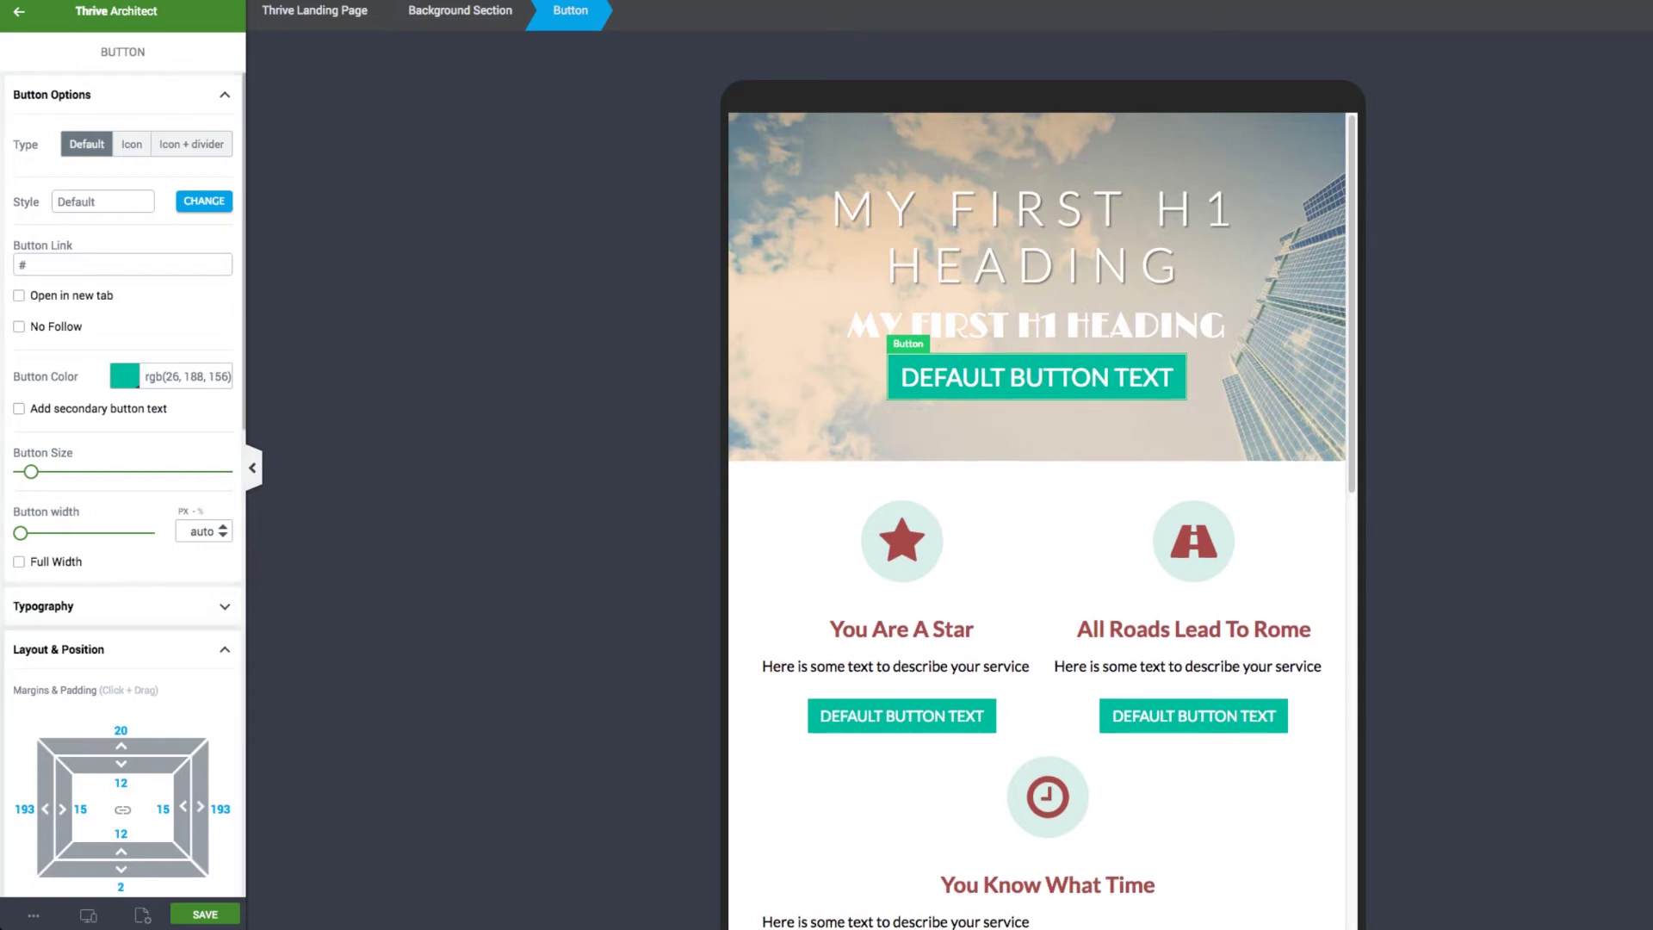
left_click_drag(121, 745, 120, 731)
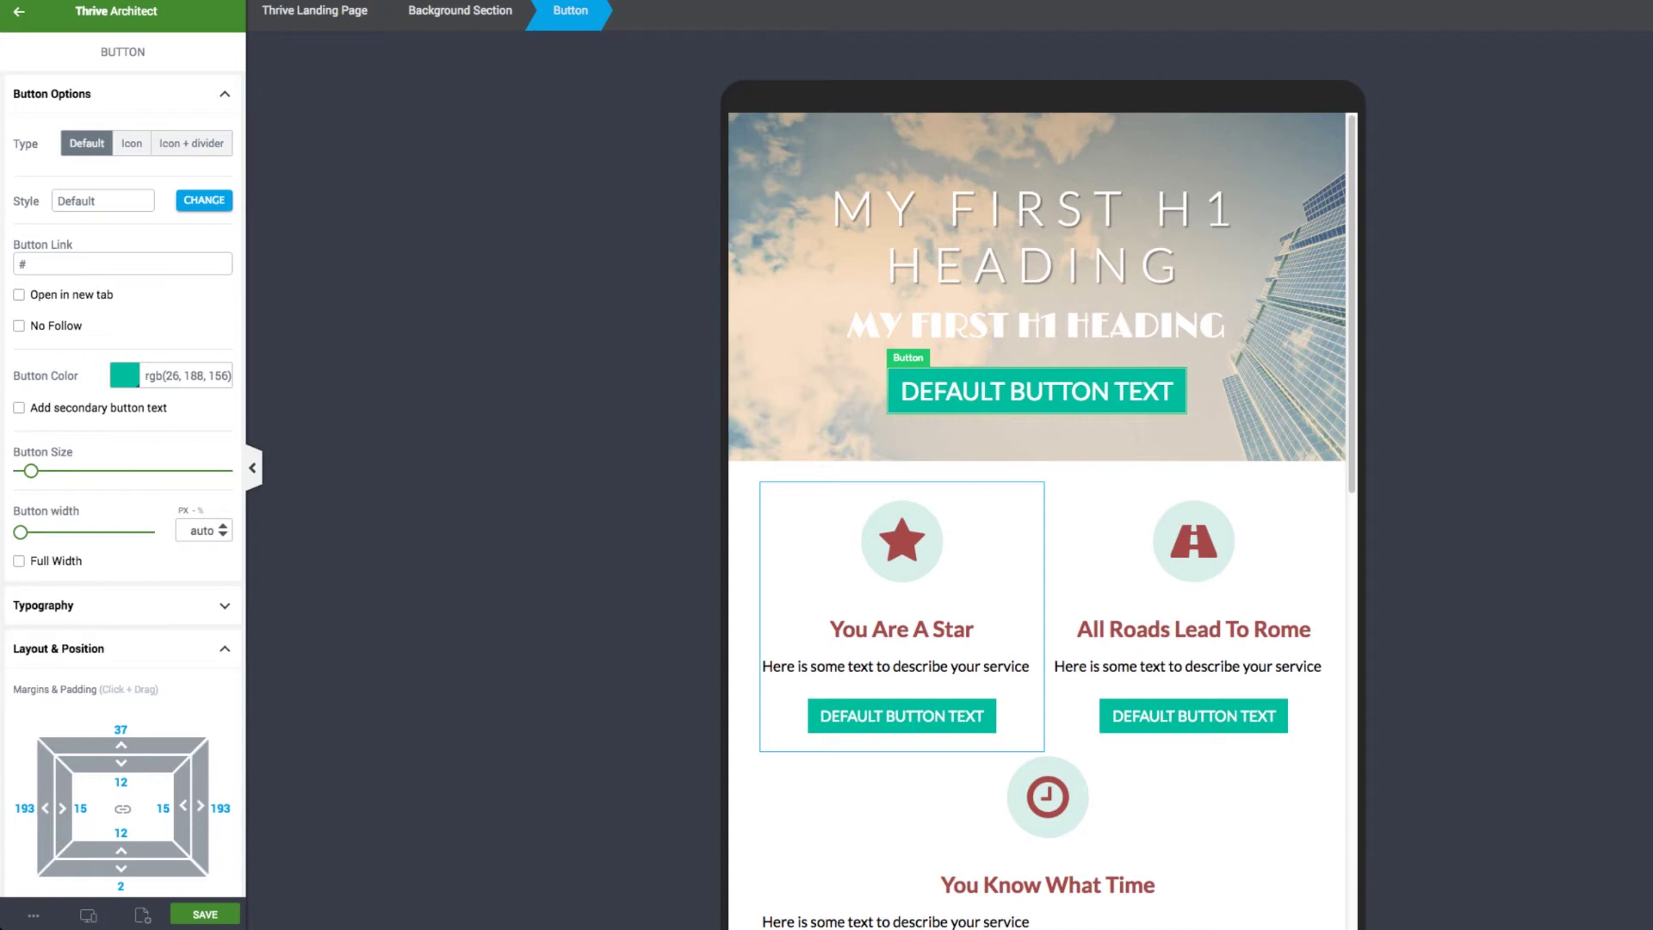
Step: Check the rest of the tablet layout and switch the editor to the Mobile responsive view
scroll(1037, 517, "down", 8)
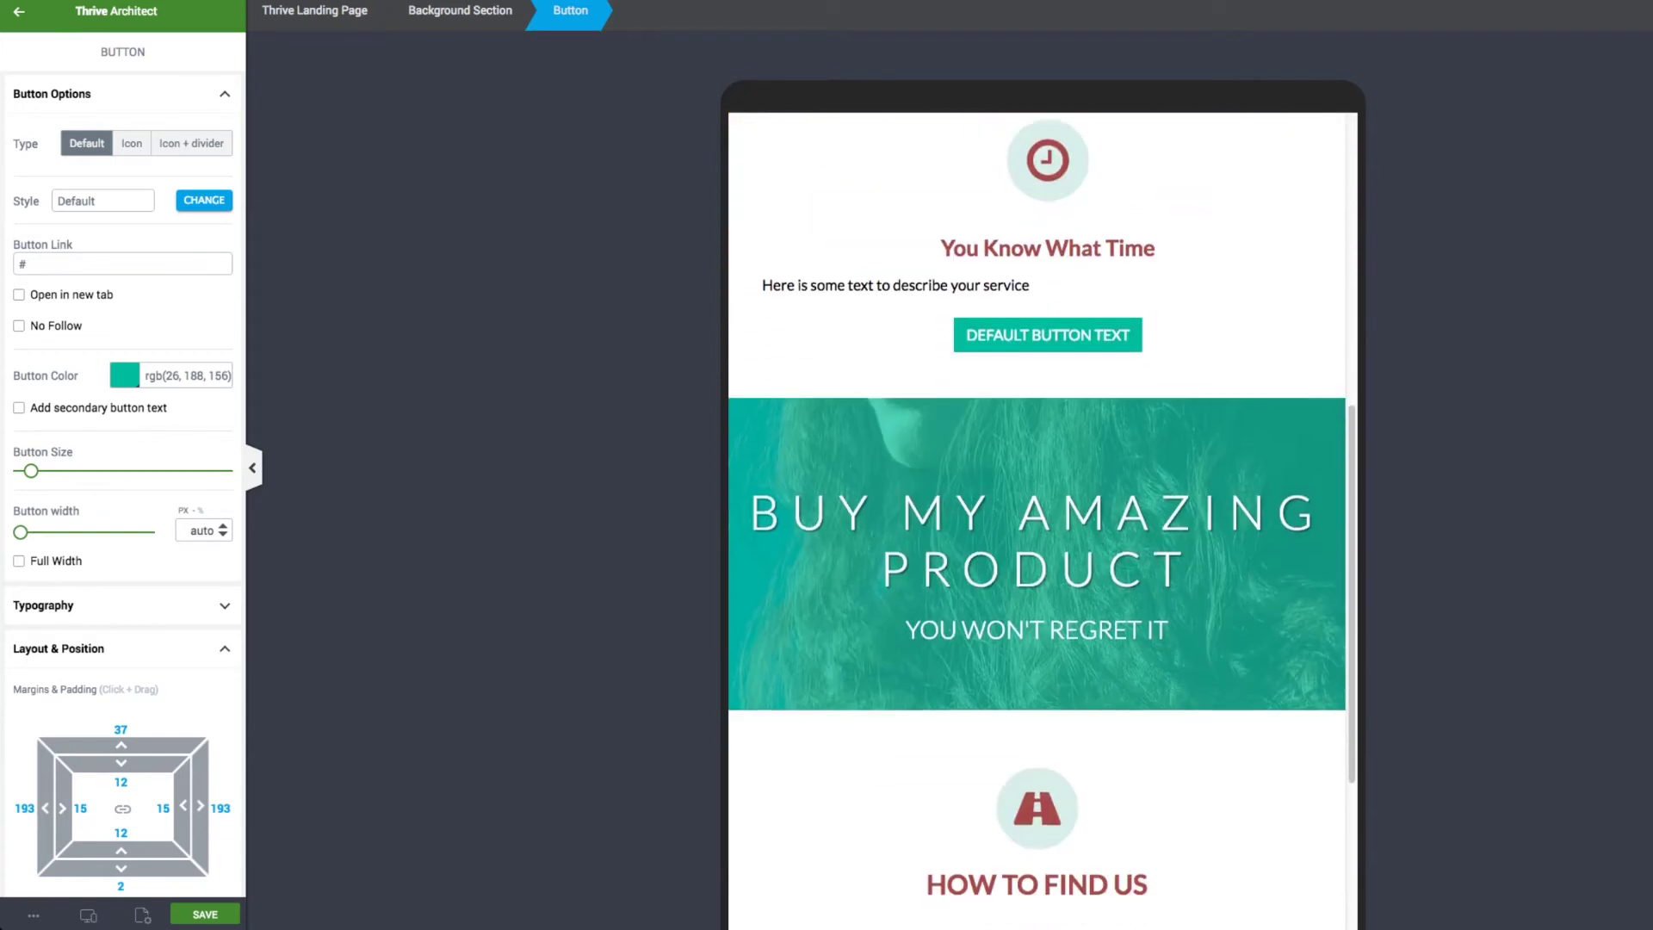
scroll(1036, 516, "down", 1)
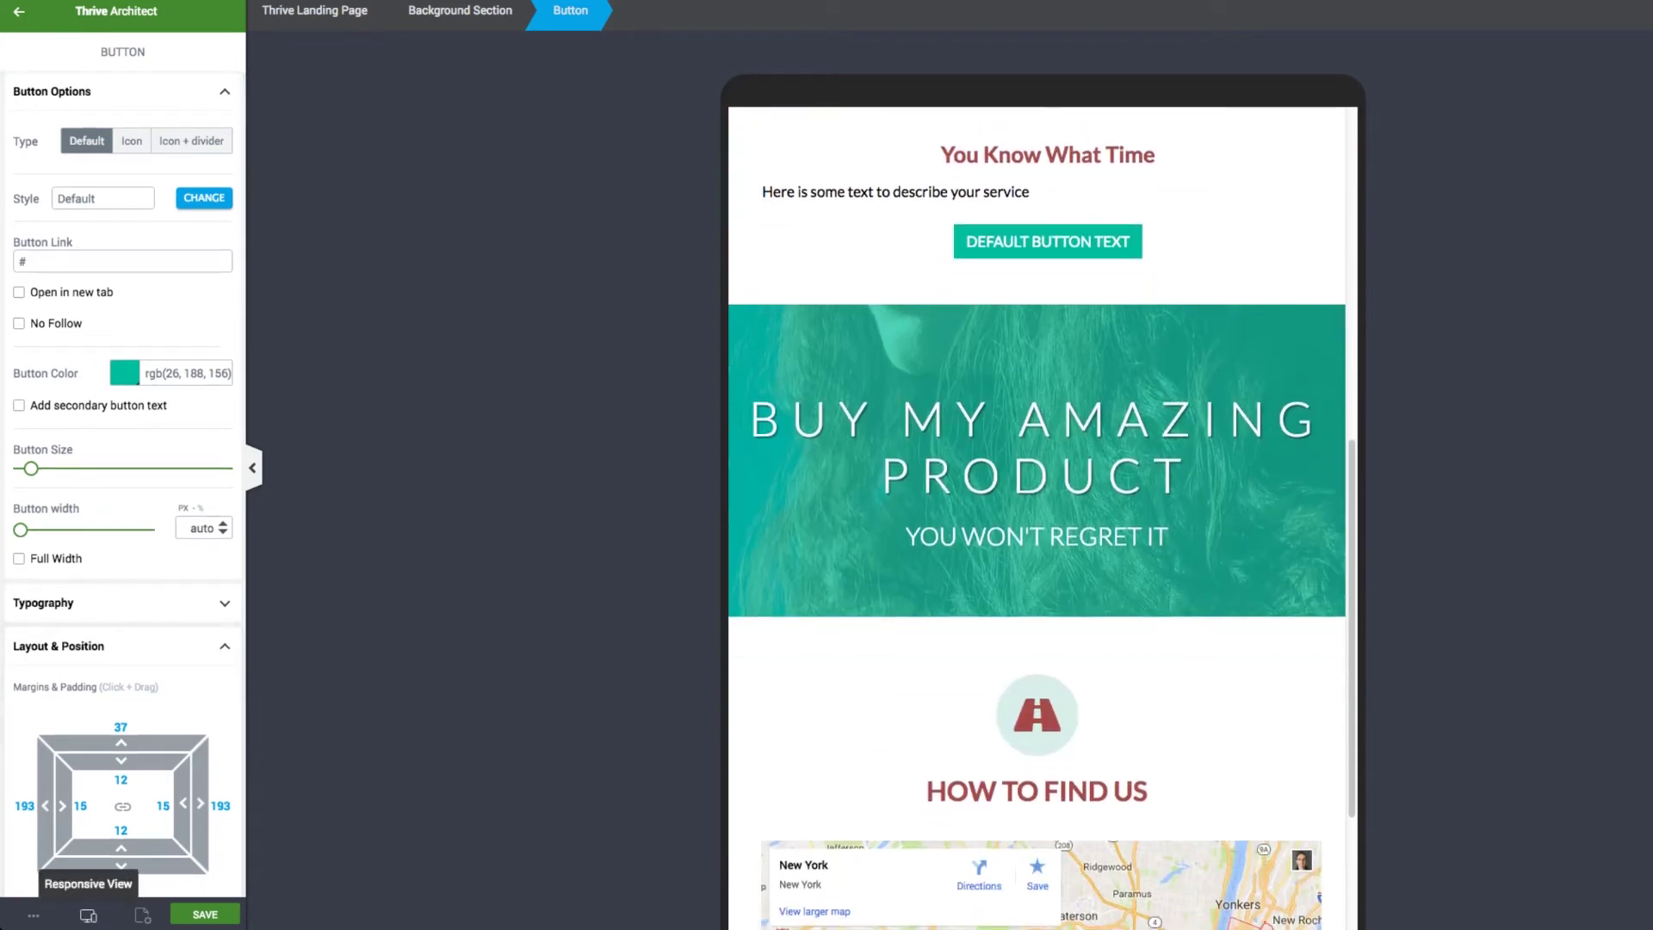
left_click(87, 915)
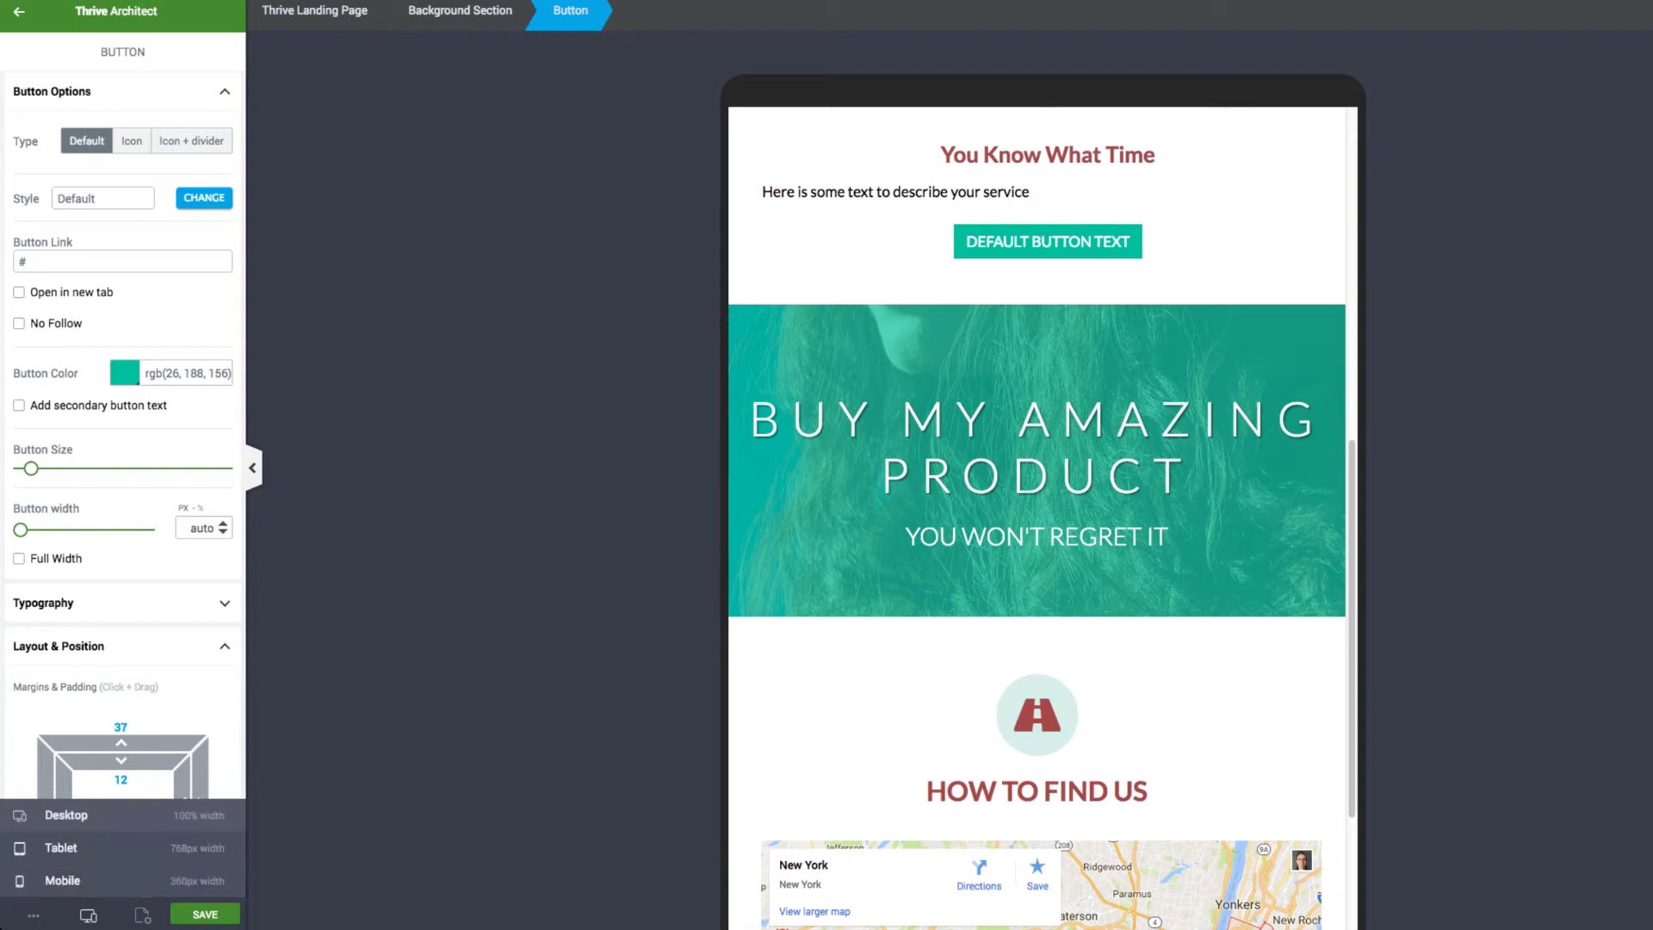
left_click(62, 880)
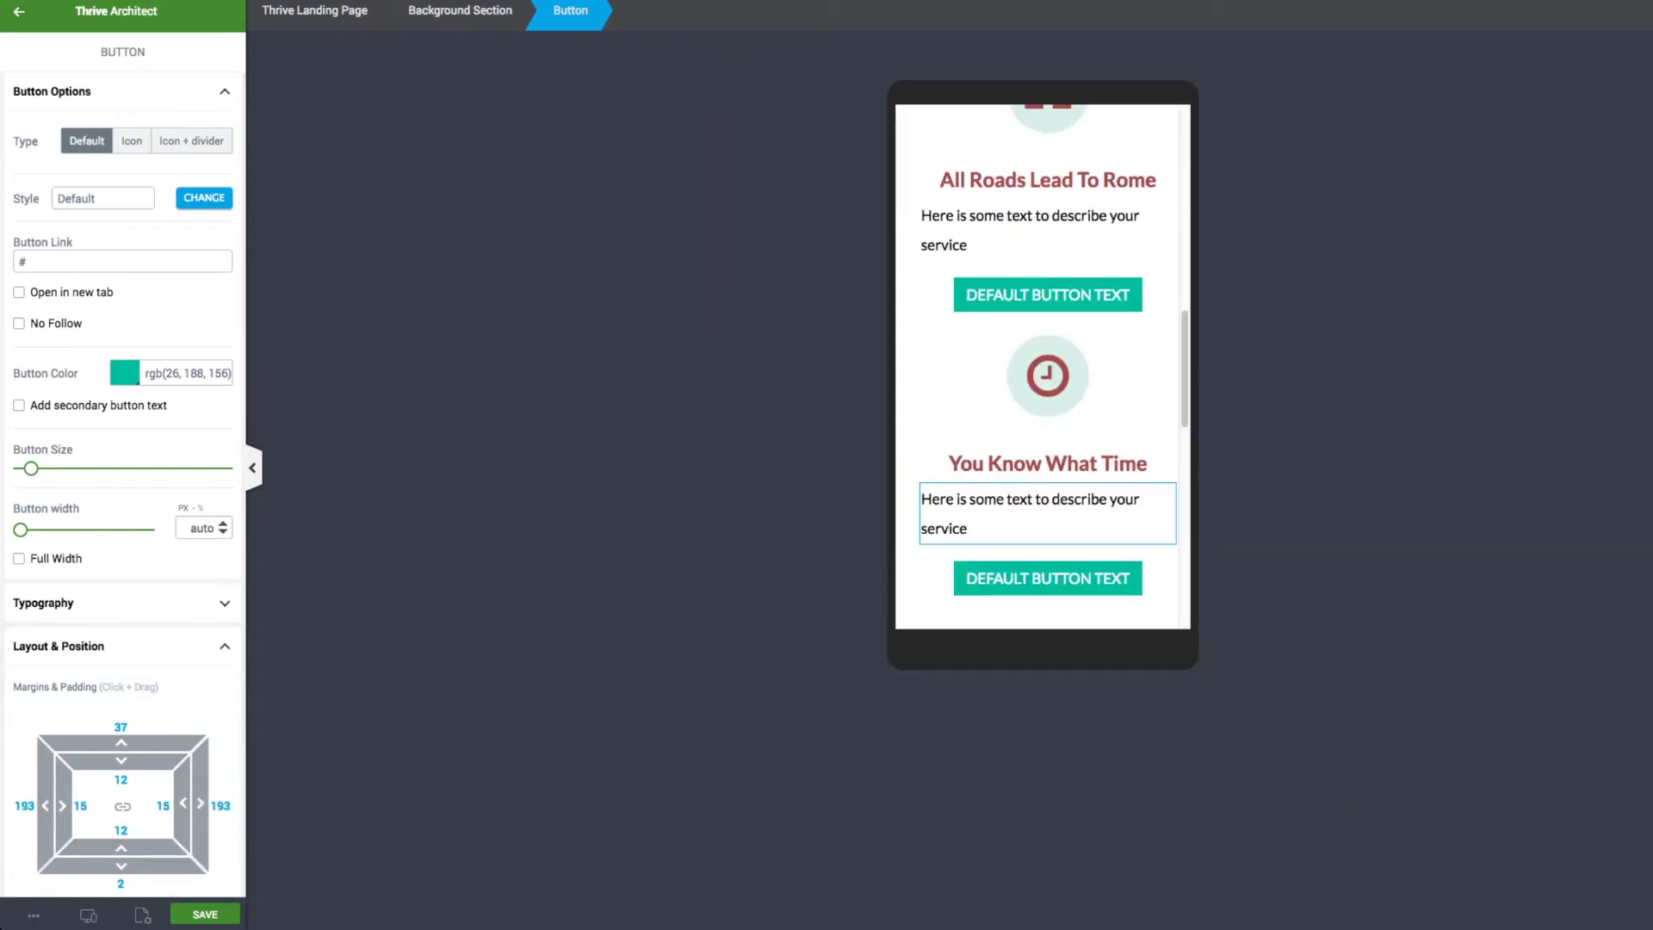
Step: Set the main hero heading's font size to 31 px and the second heading's font size to 29 px
scroll(1047, 526, "up", 1)
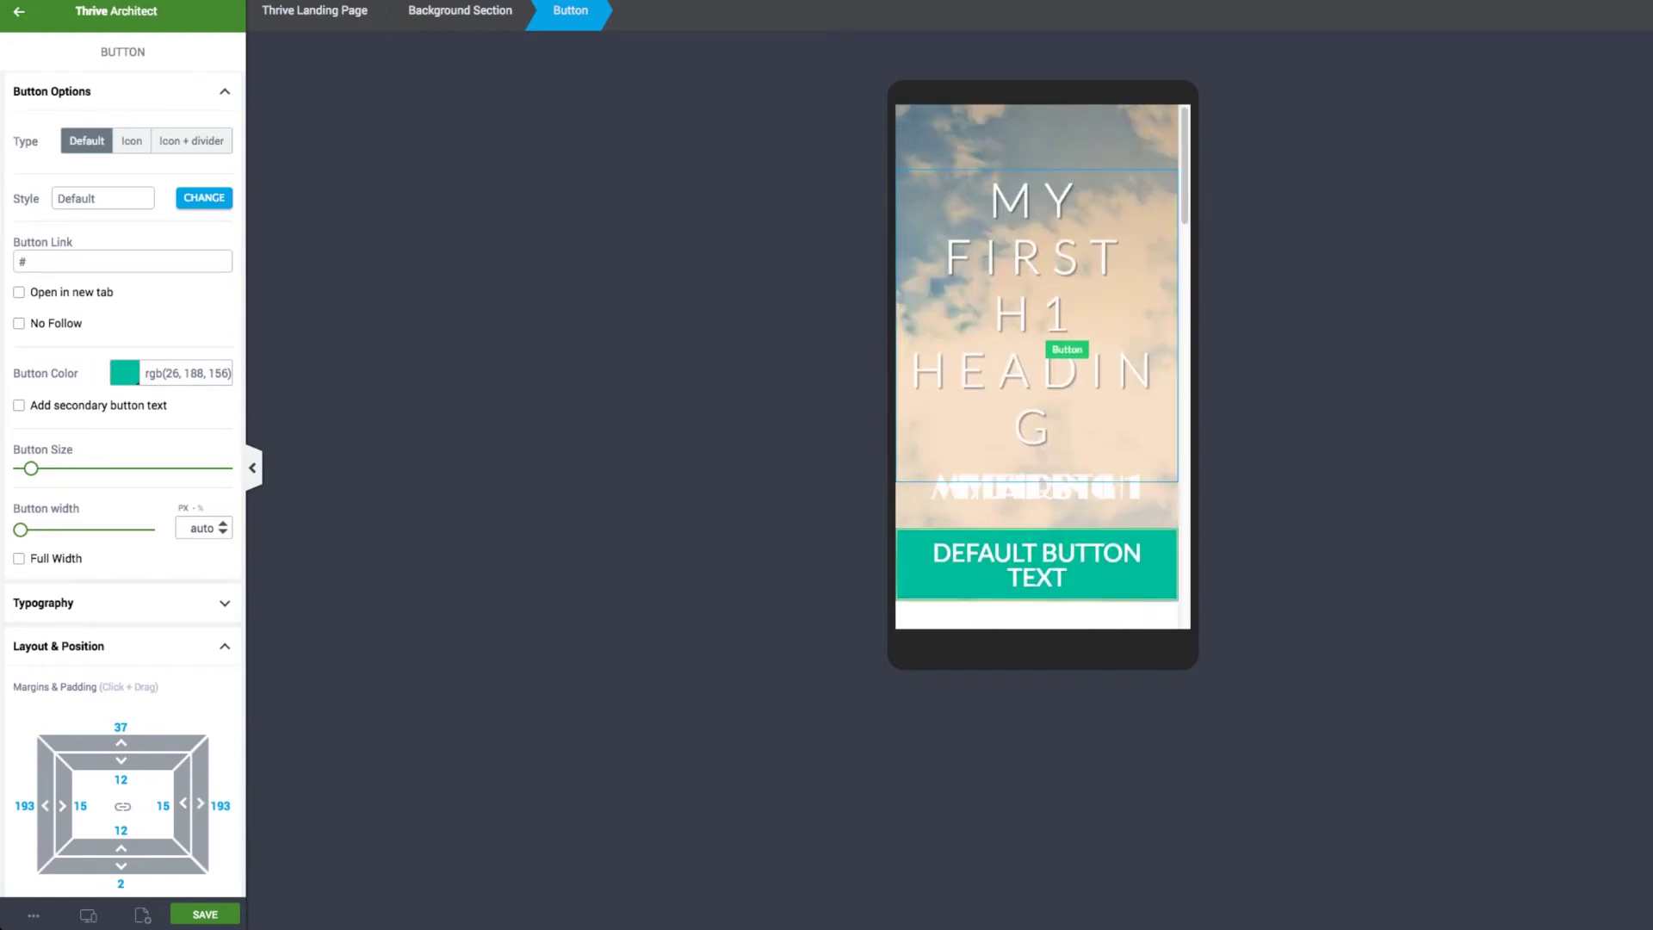
left_click(1041, 314)
left_click_drag(93, 299, 58, 299)
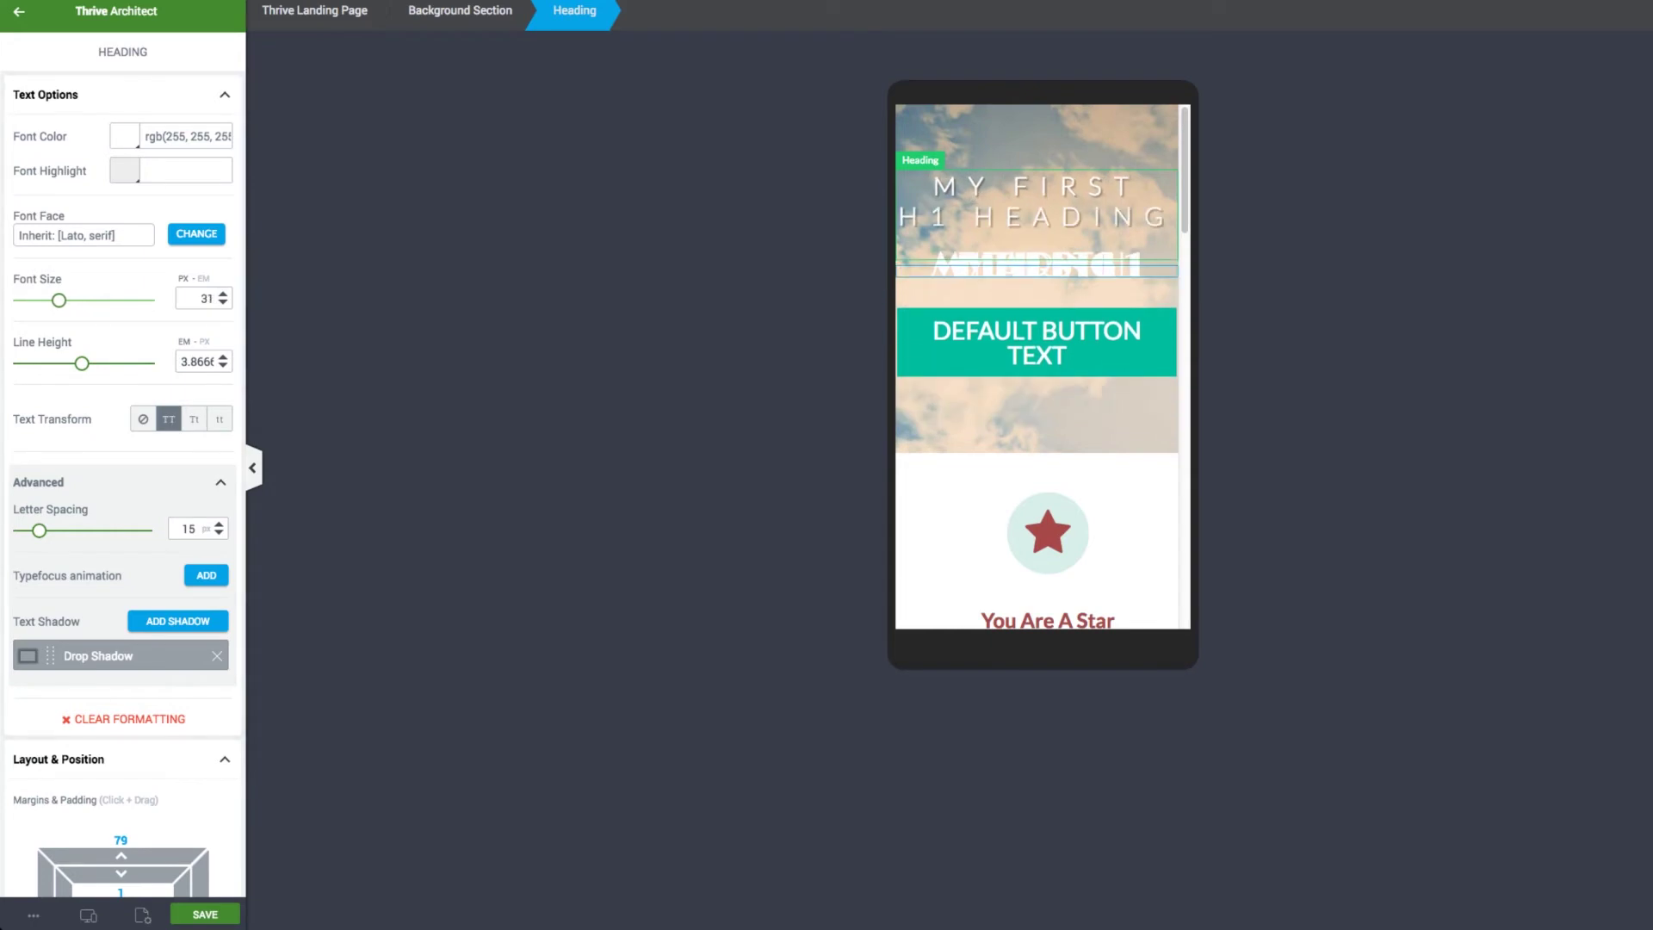
left_click(1037, 270)
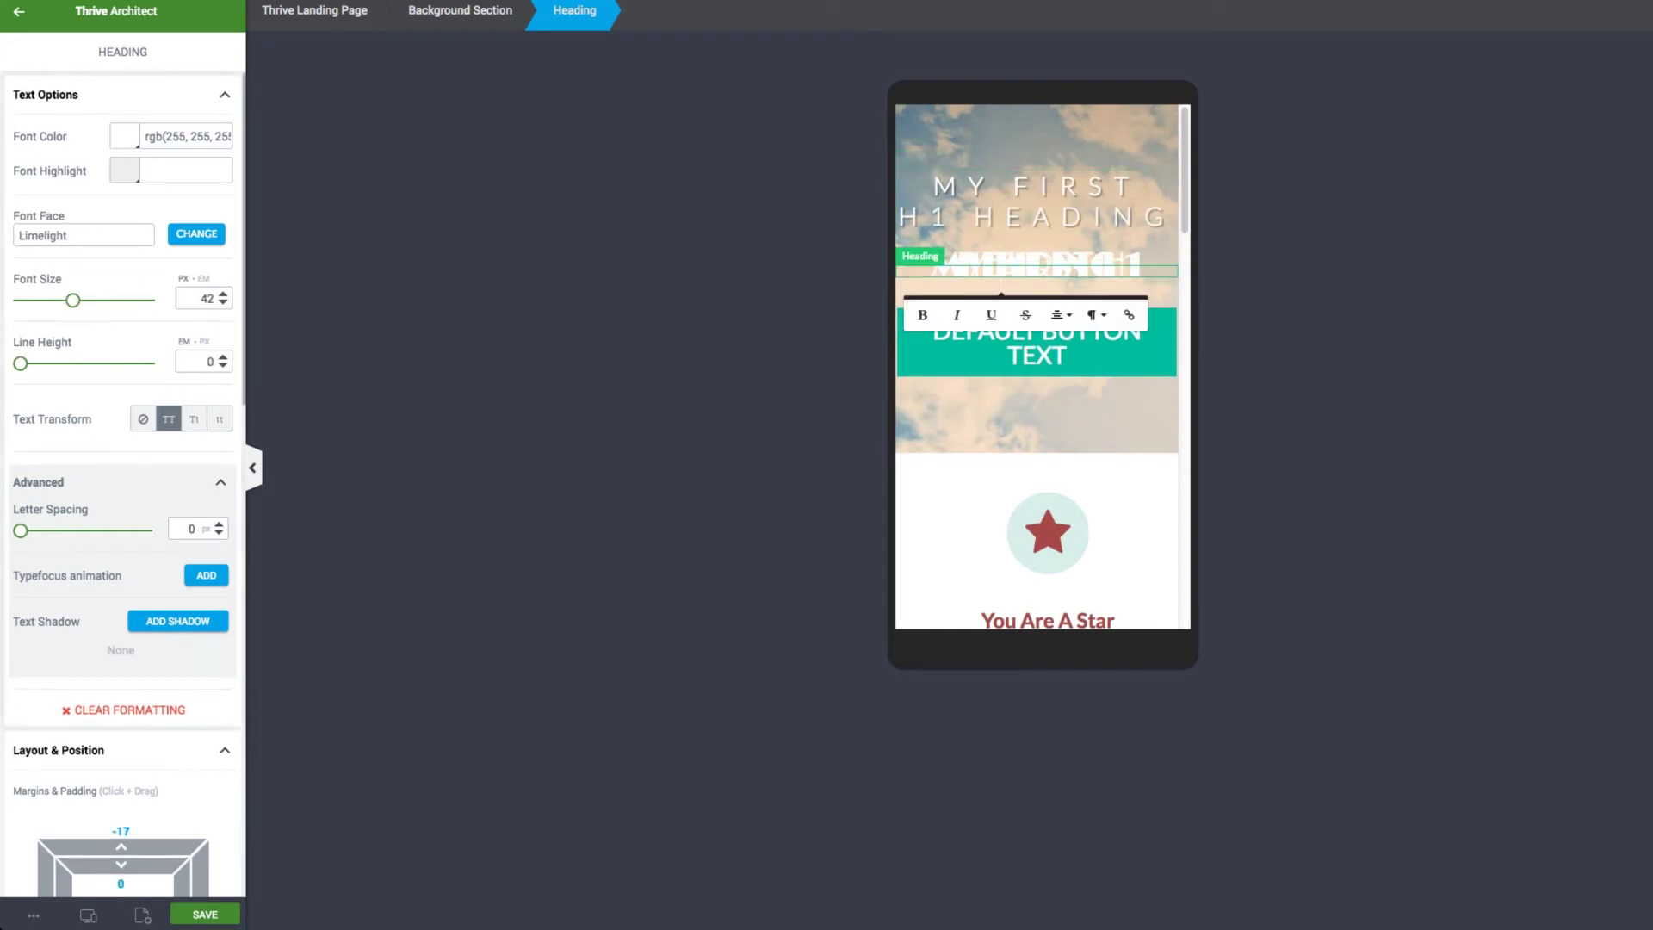
left_click_drag(73, 300, 55, 299)
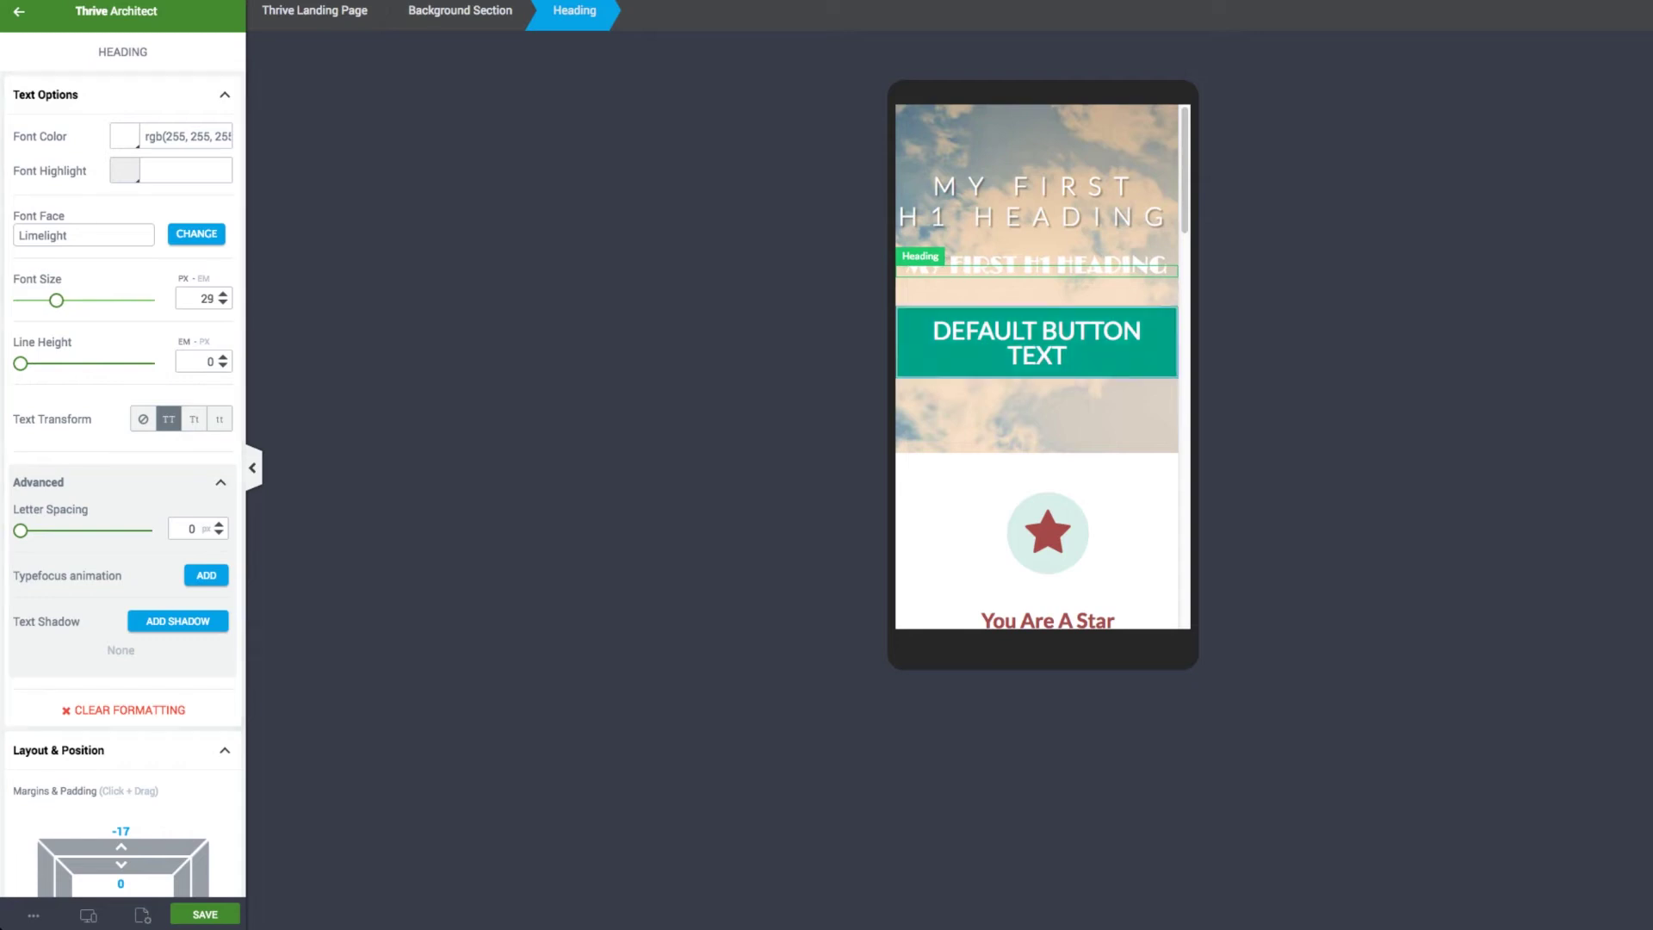
Step: Set the hero button text to 20 px and the hero background section's minimum height to 284 px
left_click(1037, 354)
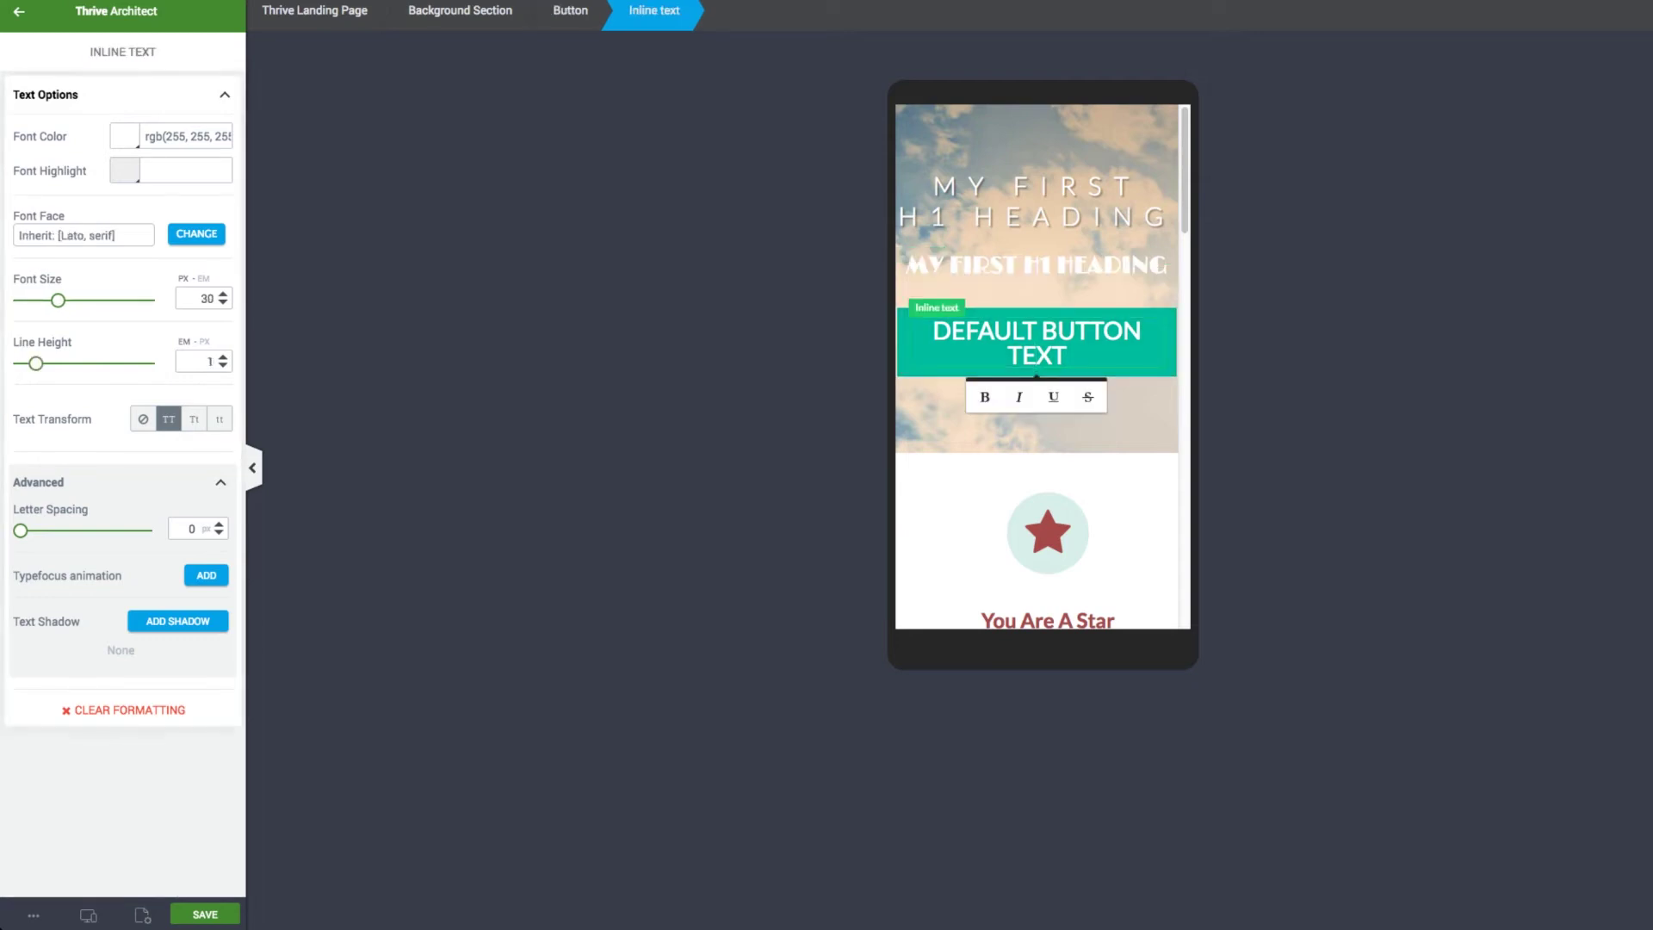
left_click_drag(58, 300, 49, 300)
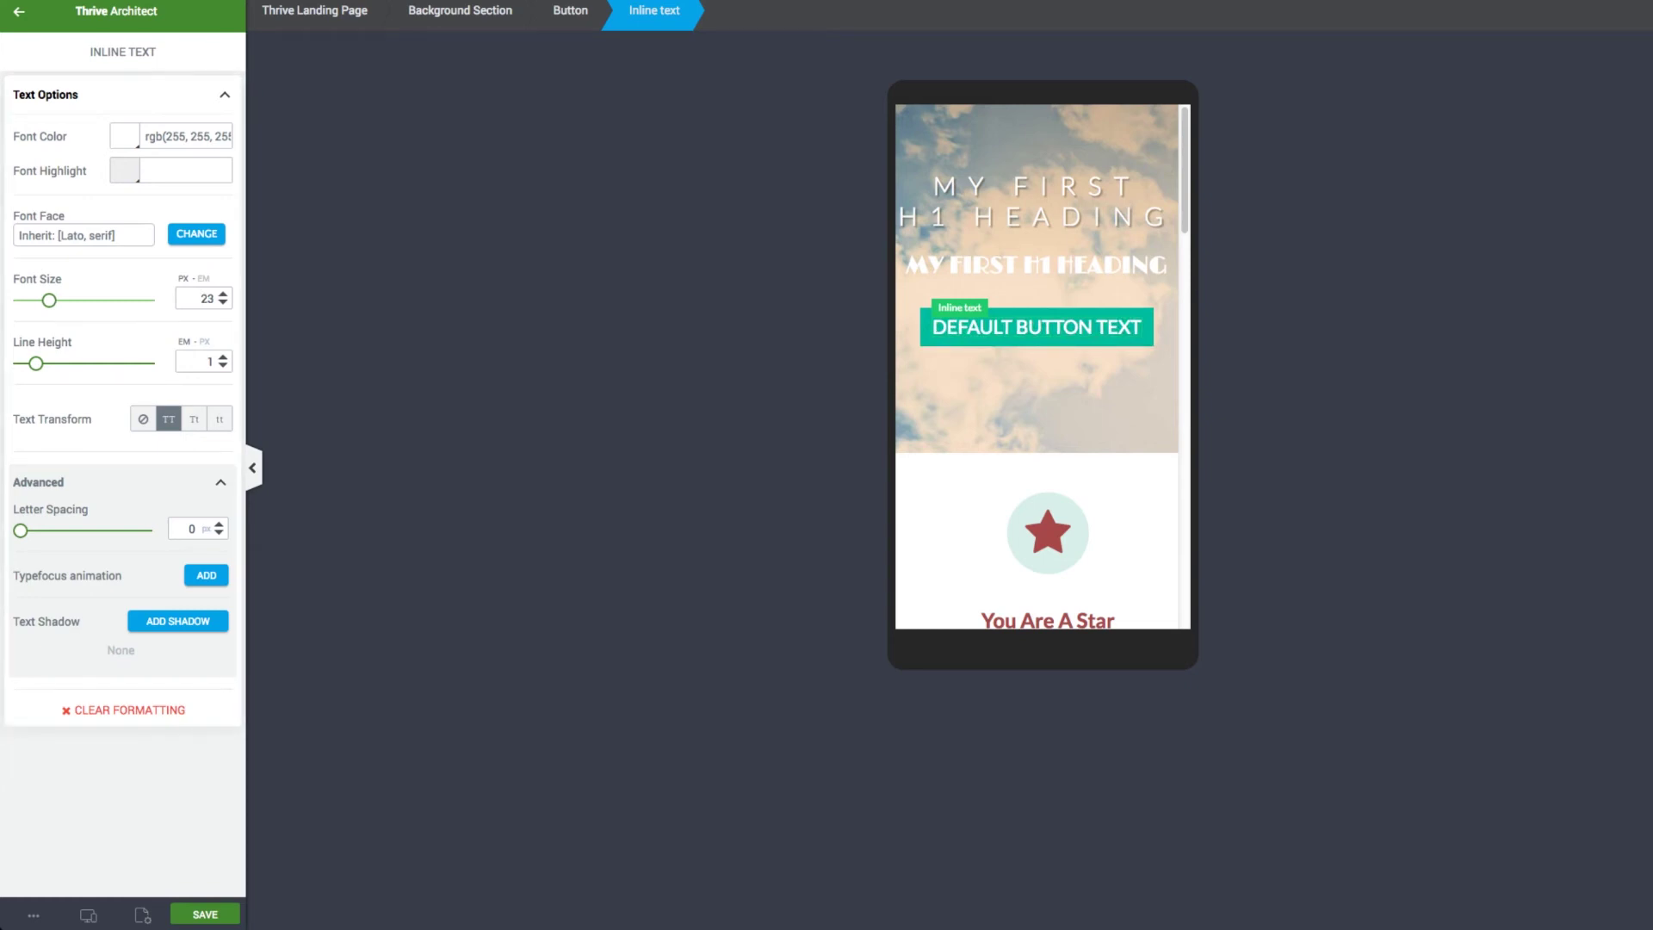
left_click_drag(49, 300, 44, 300)
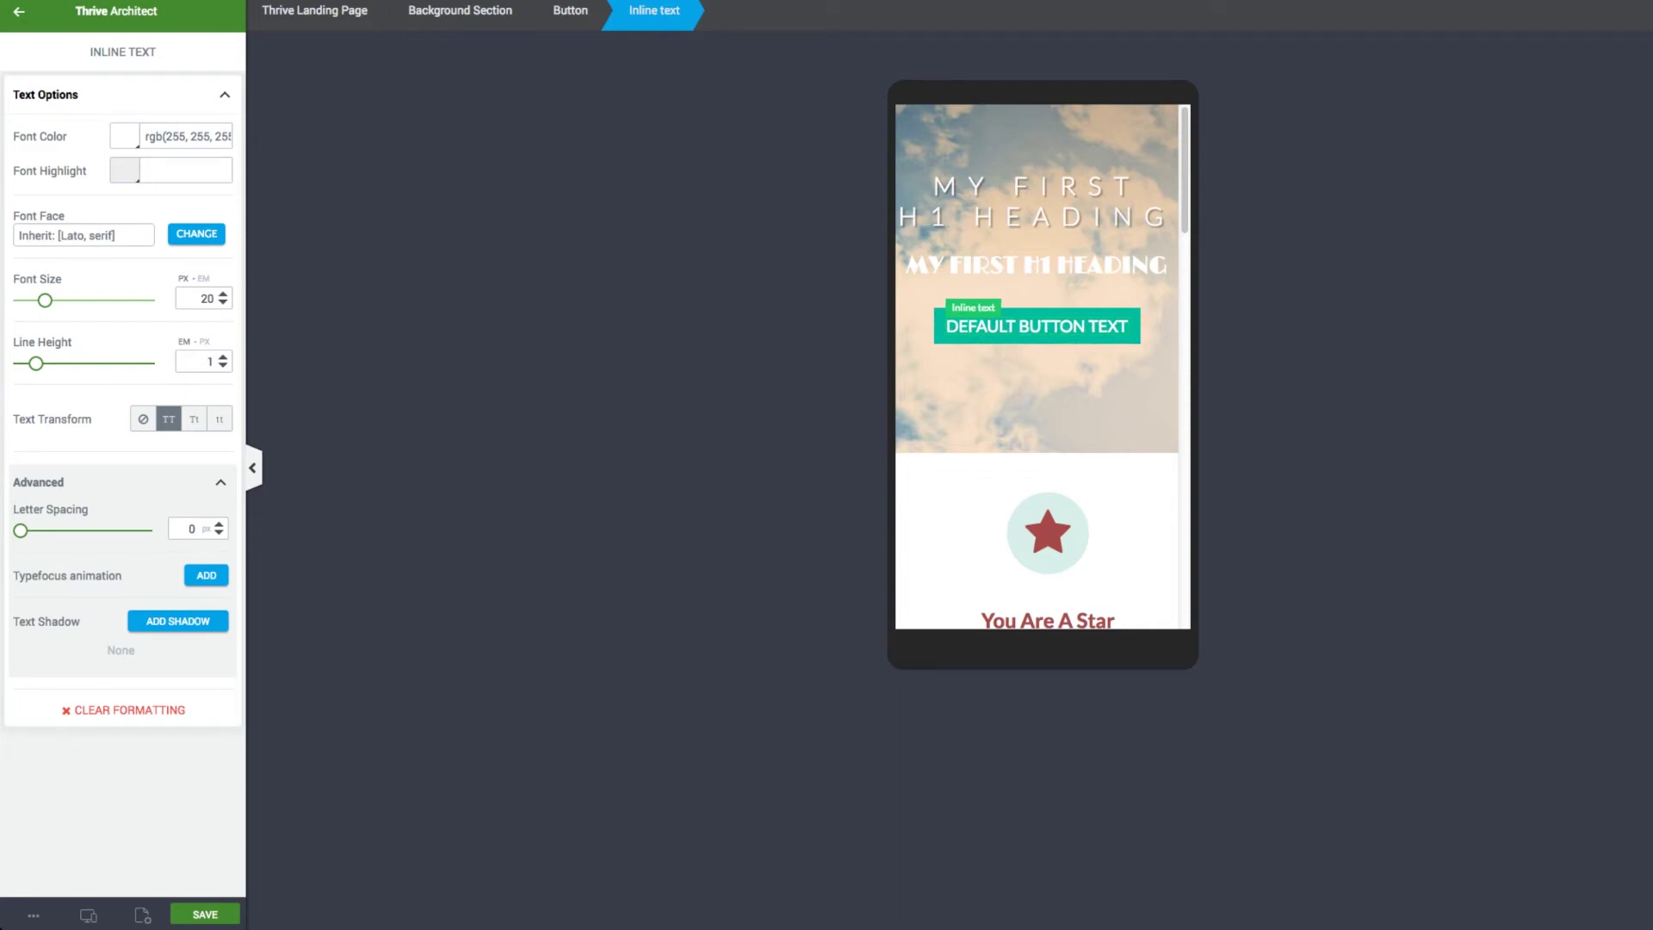
left_click(1037, 398)
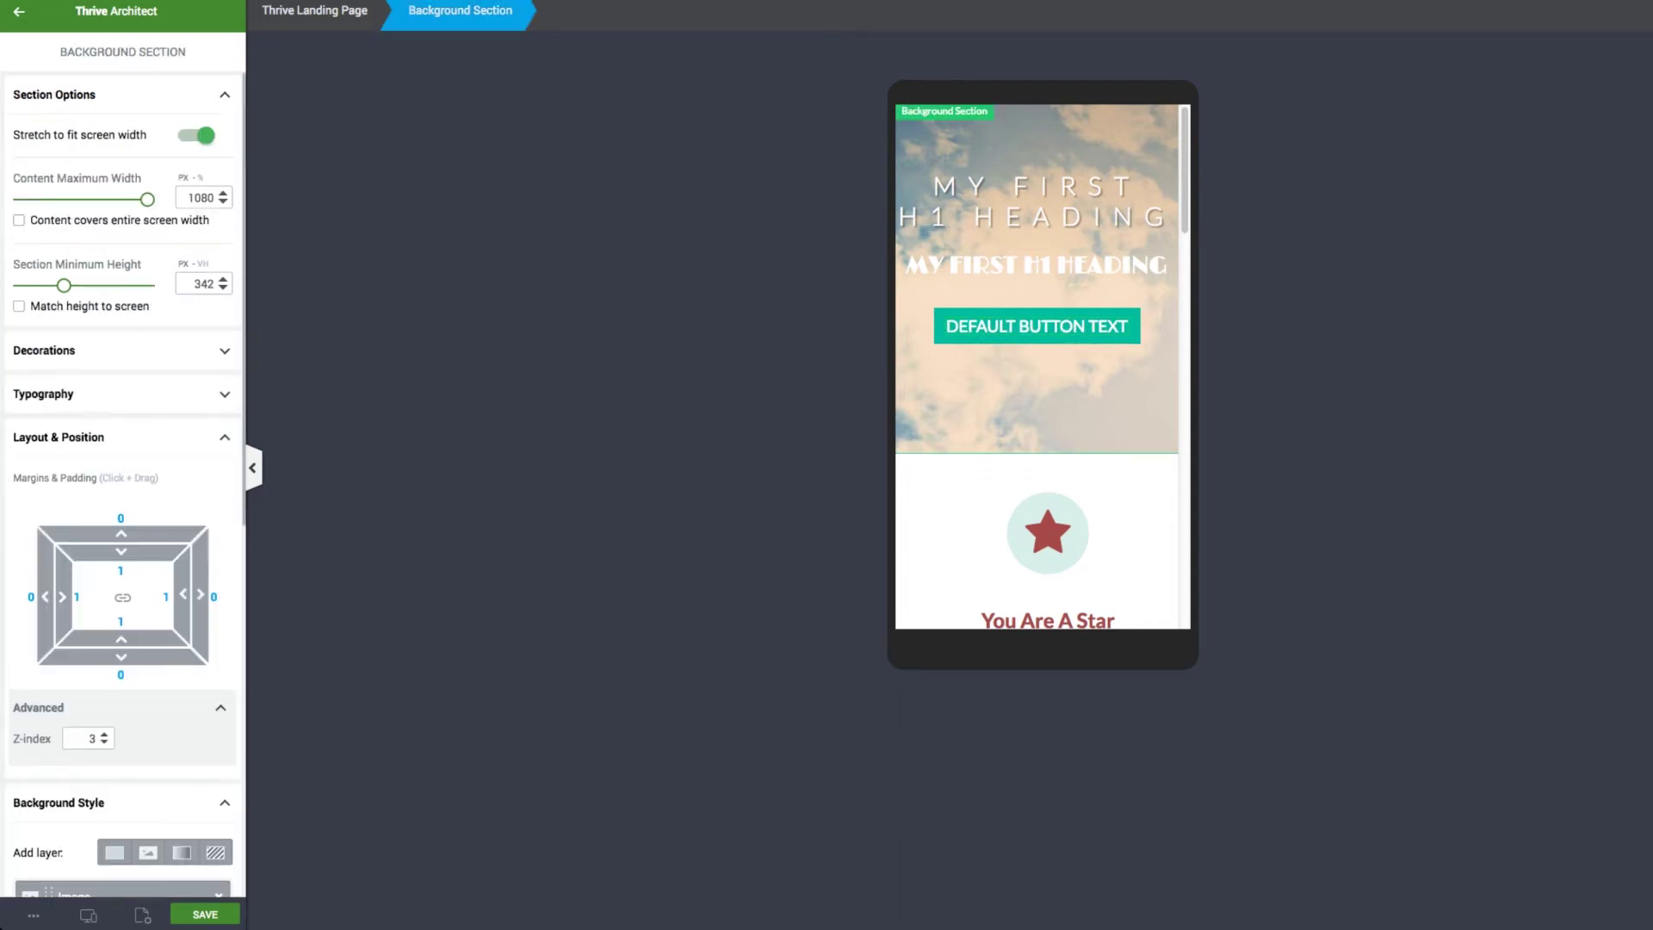
left_click_drag(64, 285, 56, 285)
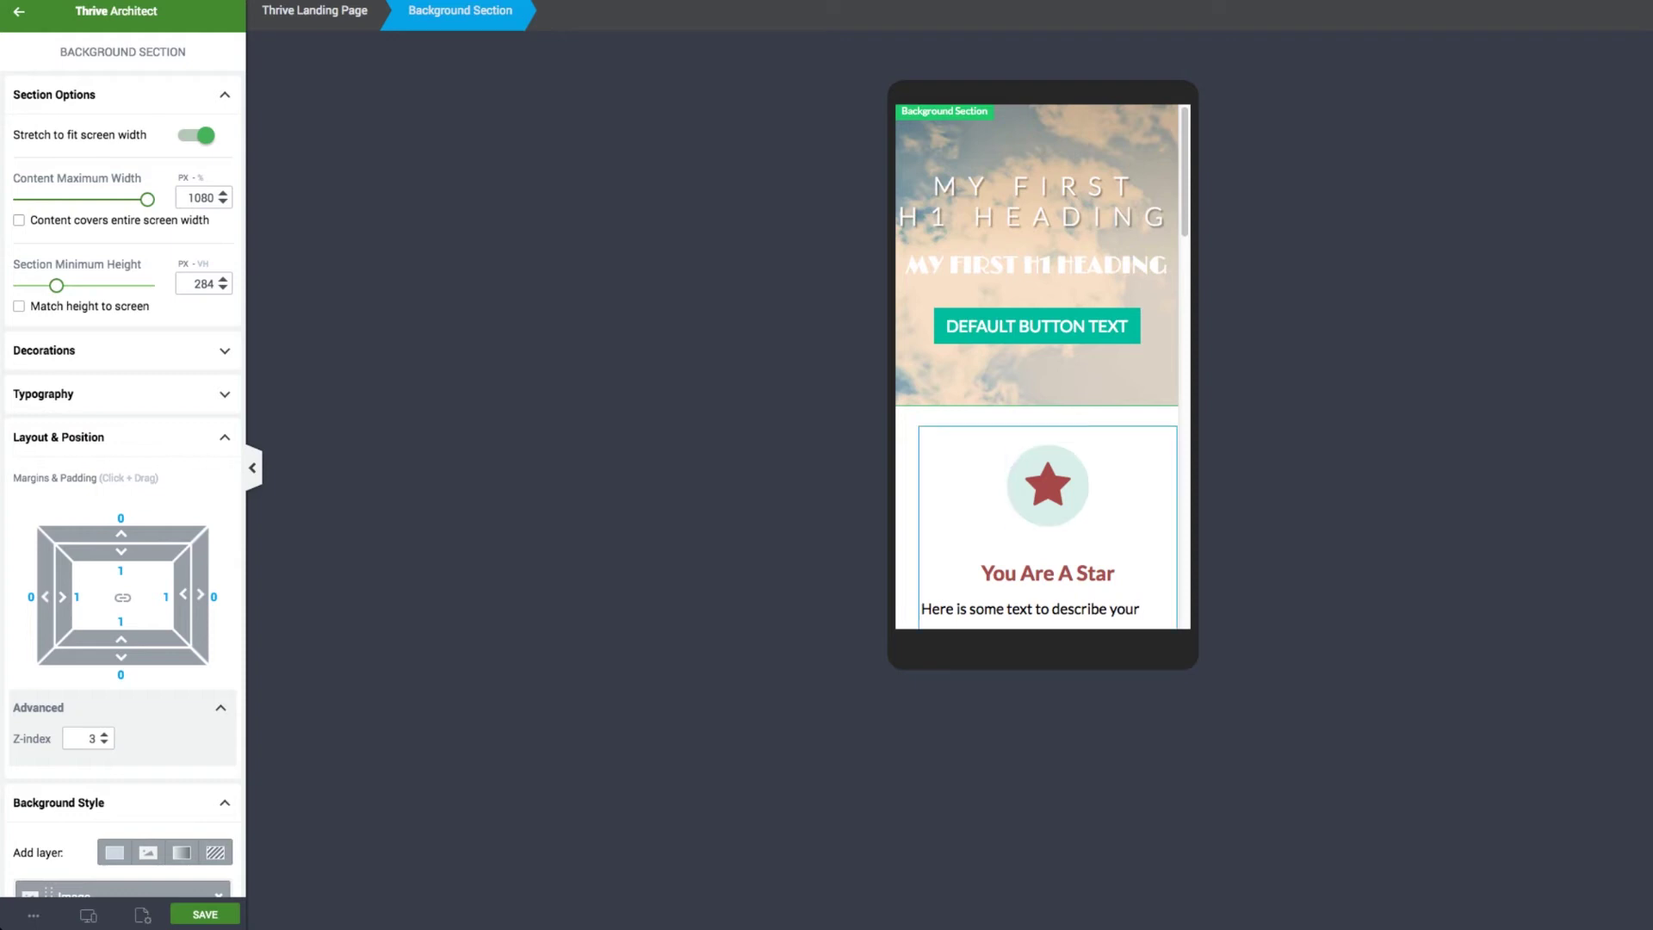
Step: Center-align the description paragraph under the "You Are A Star" heading
scroll(1037, 360, "down", 3)
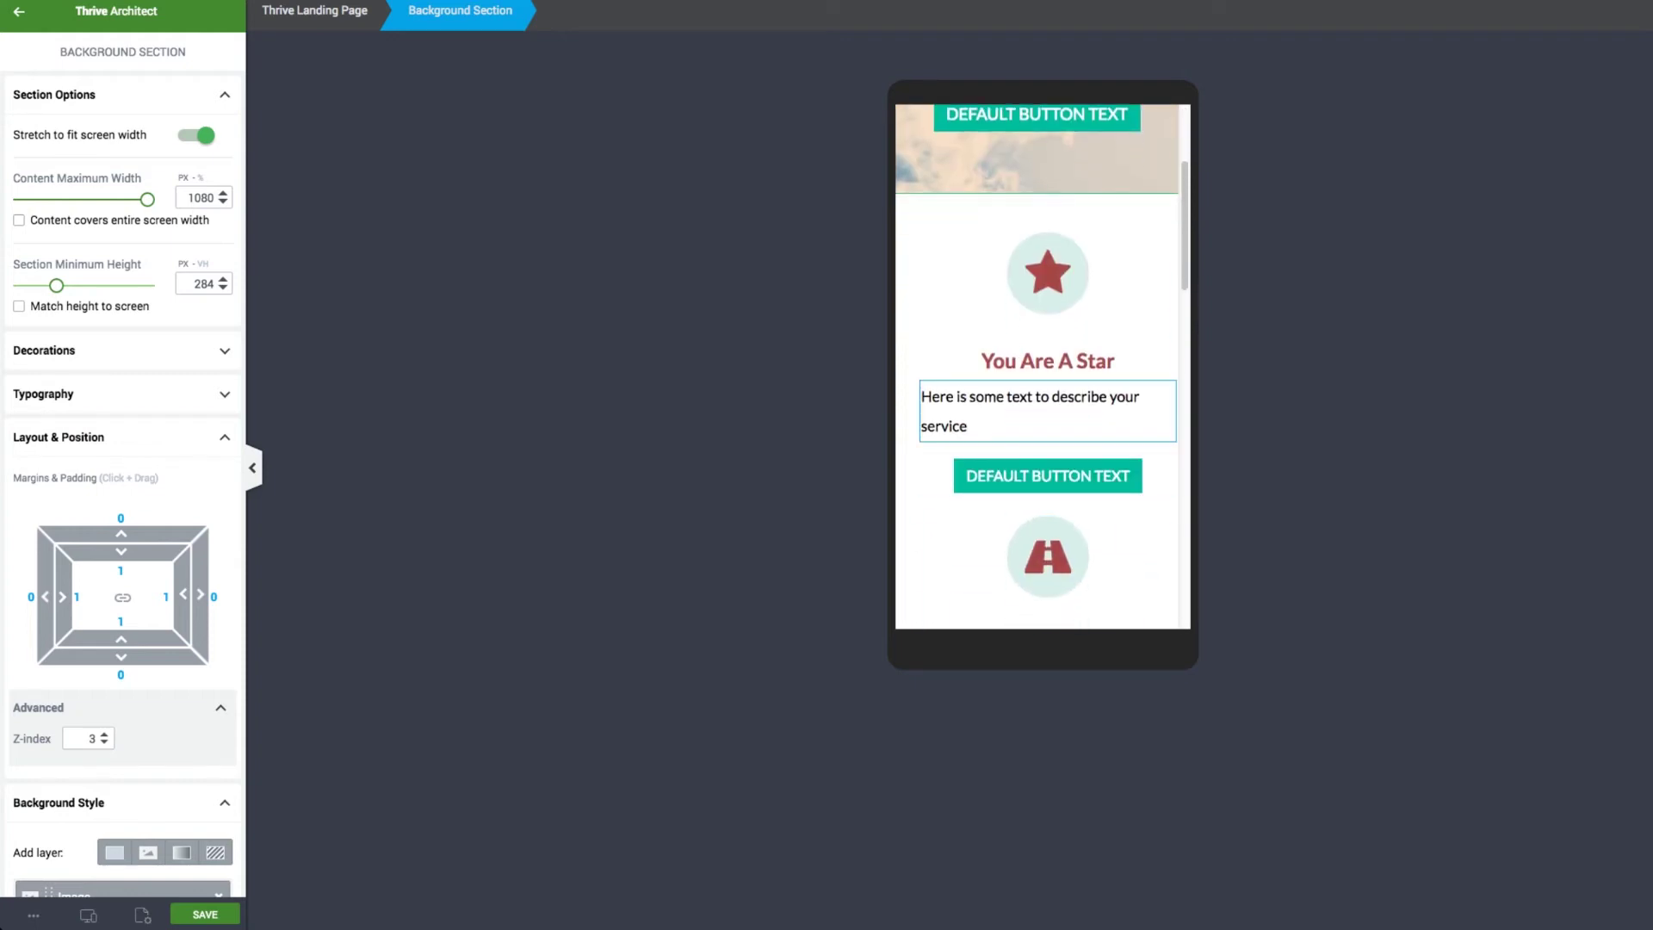
left_click(967, 425)
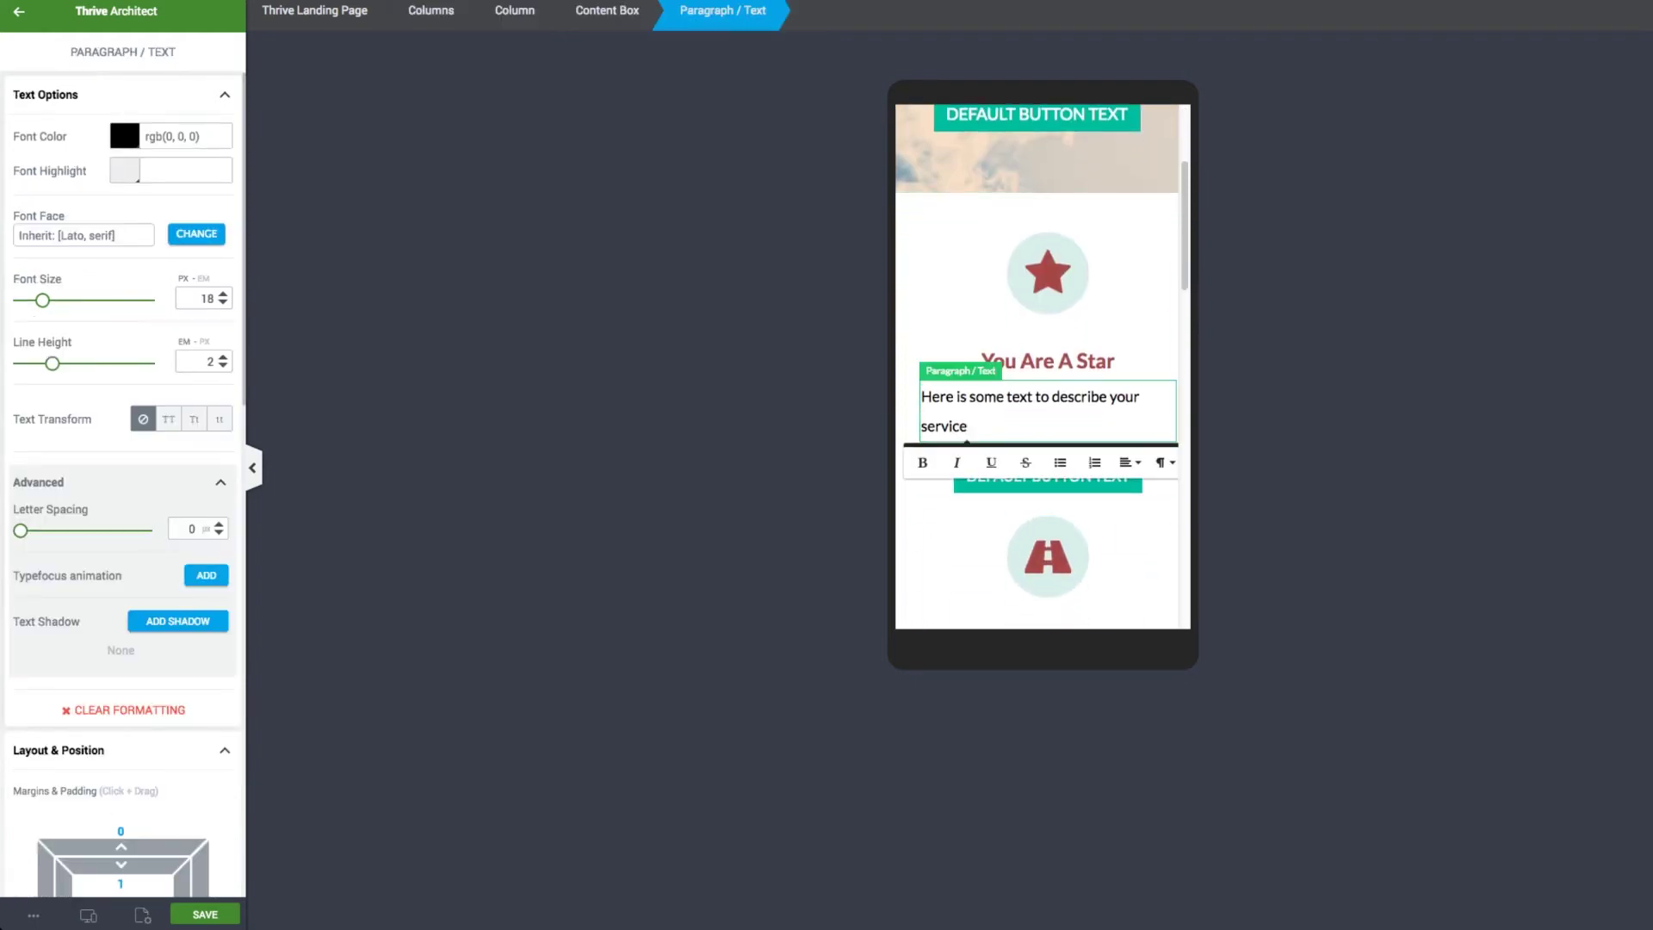
left_click(1129, 462)
left_click(1136, 517)
key("Escape")
Step: Center-align the description paragraph under the "All Roads Lead To Rome" heading
scroll(1048, 508, "down", 3)
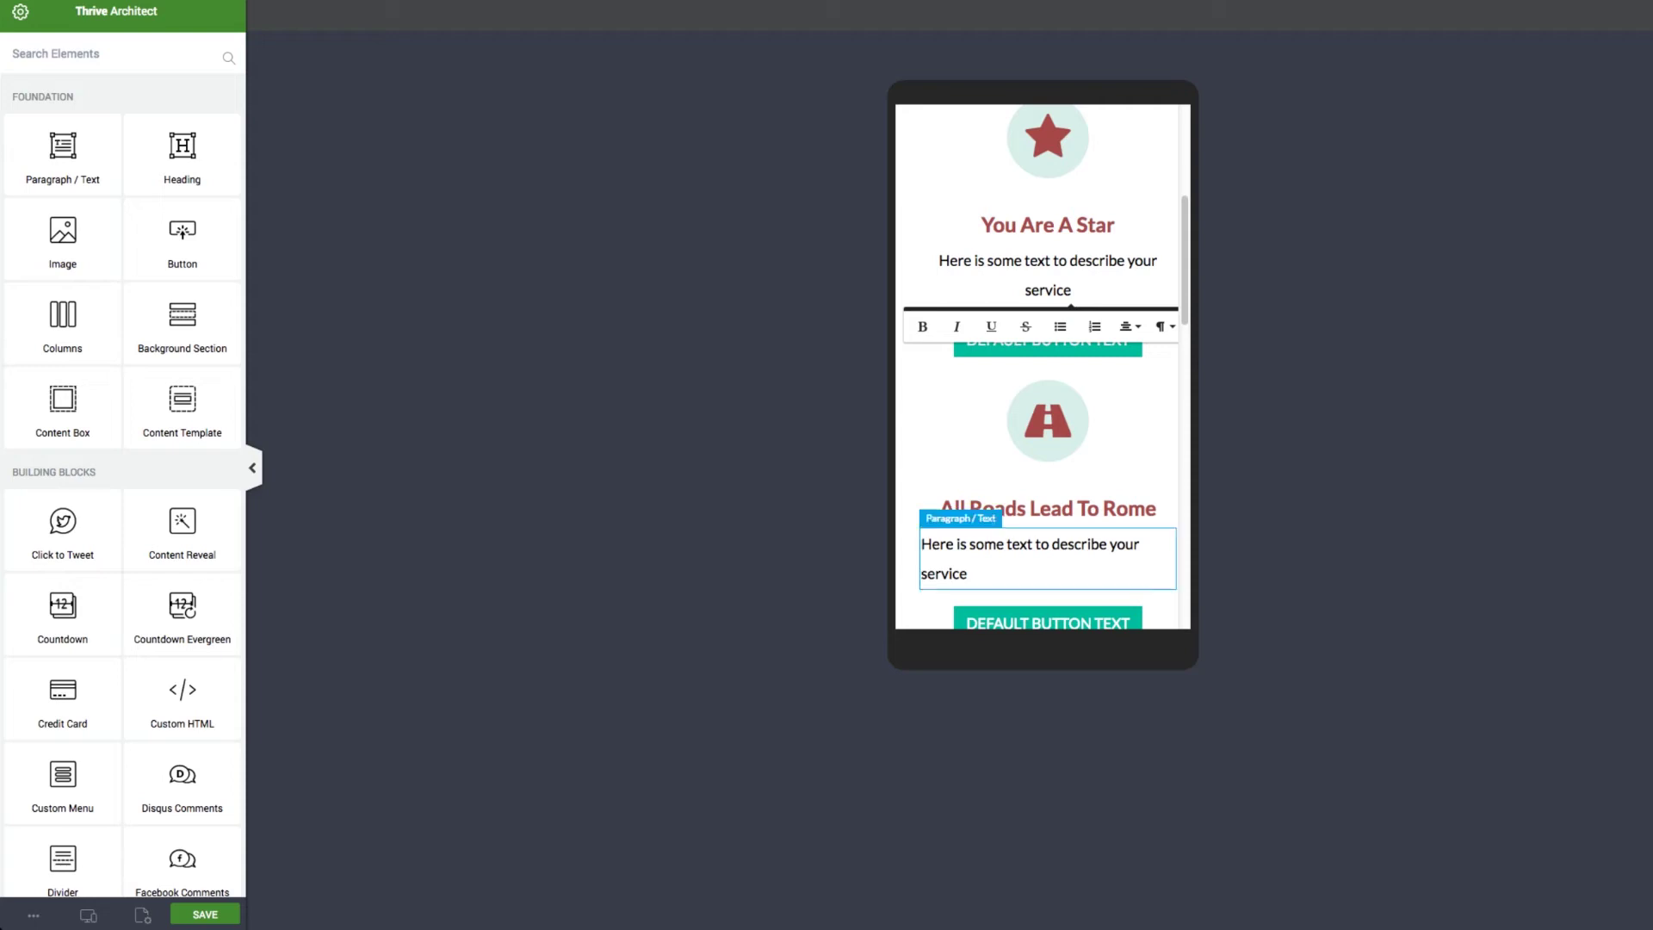
left_click(1030, 551)
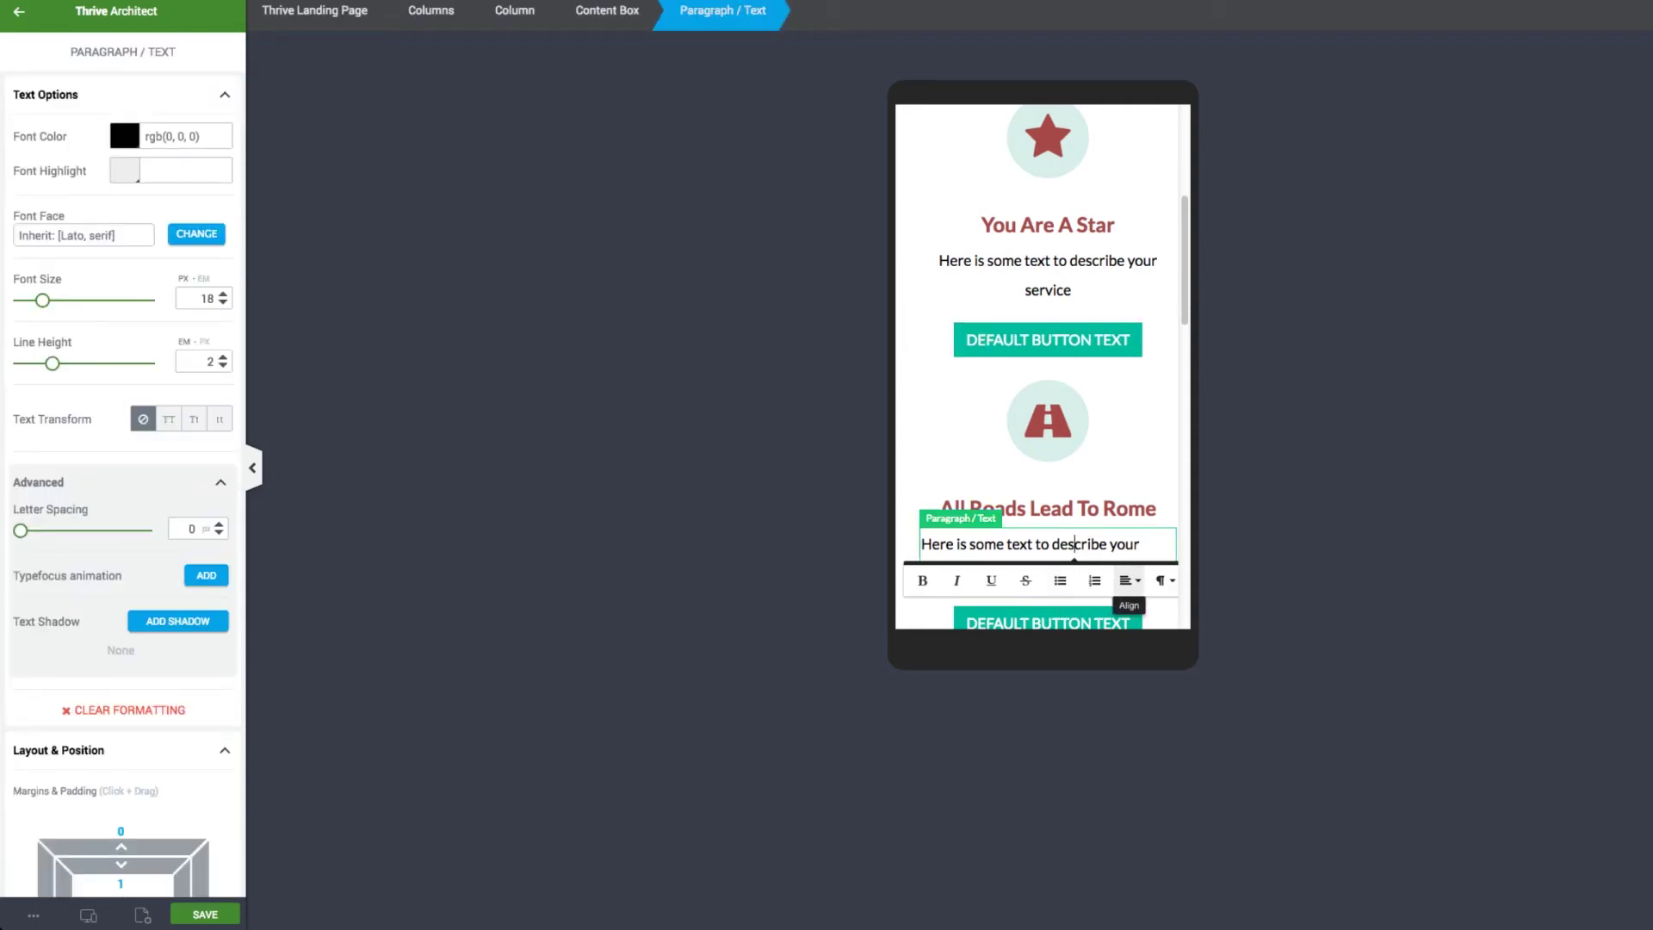
left_click(1129, 581)
scroll(1129, 581, "down", 2)
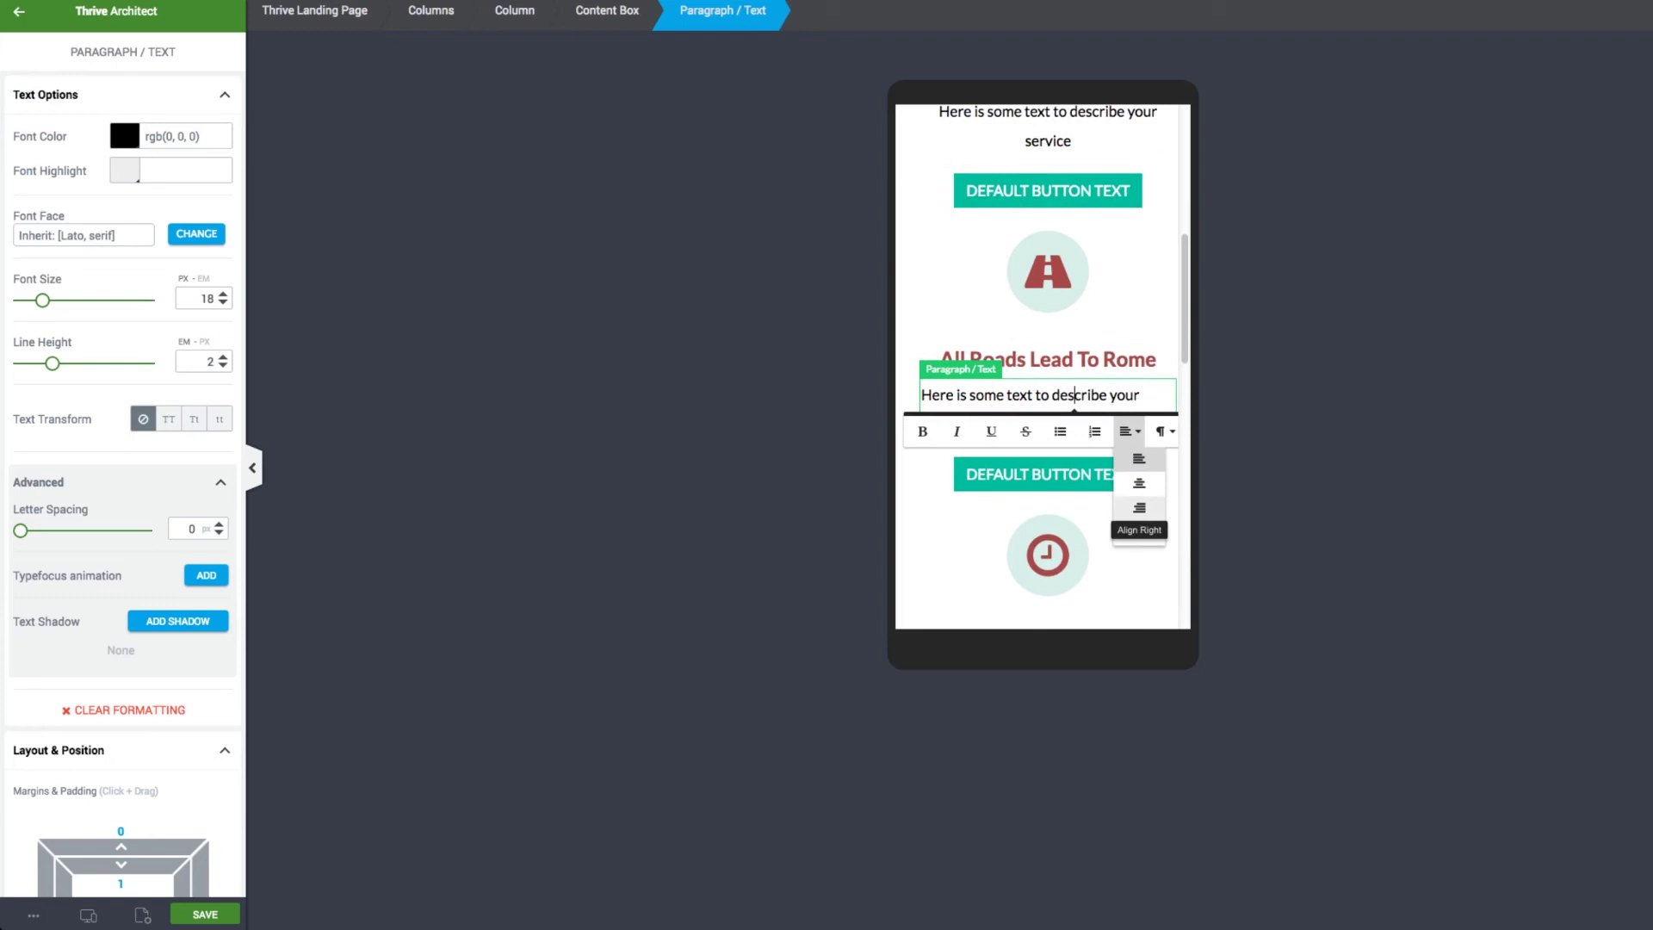
left_click(1139, 483)
Step: Center-align the description paragraph under the "You Know What Time" heading
scroll(1043, 366, "down", 3)
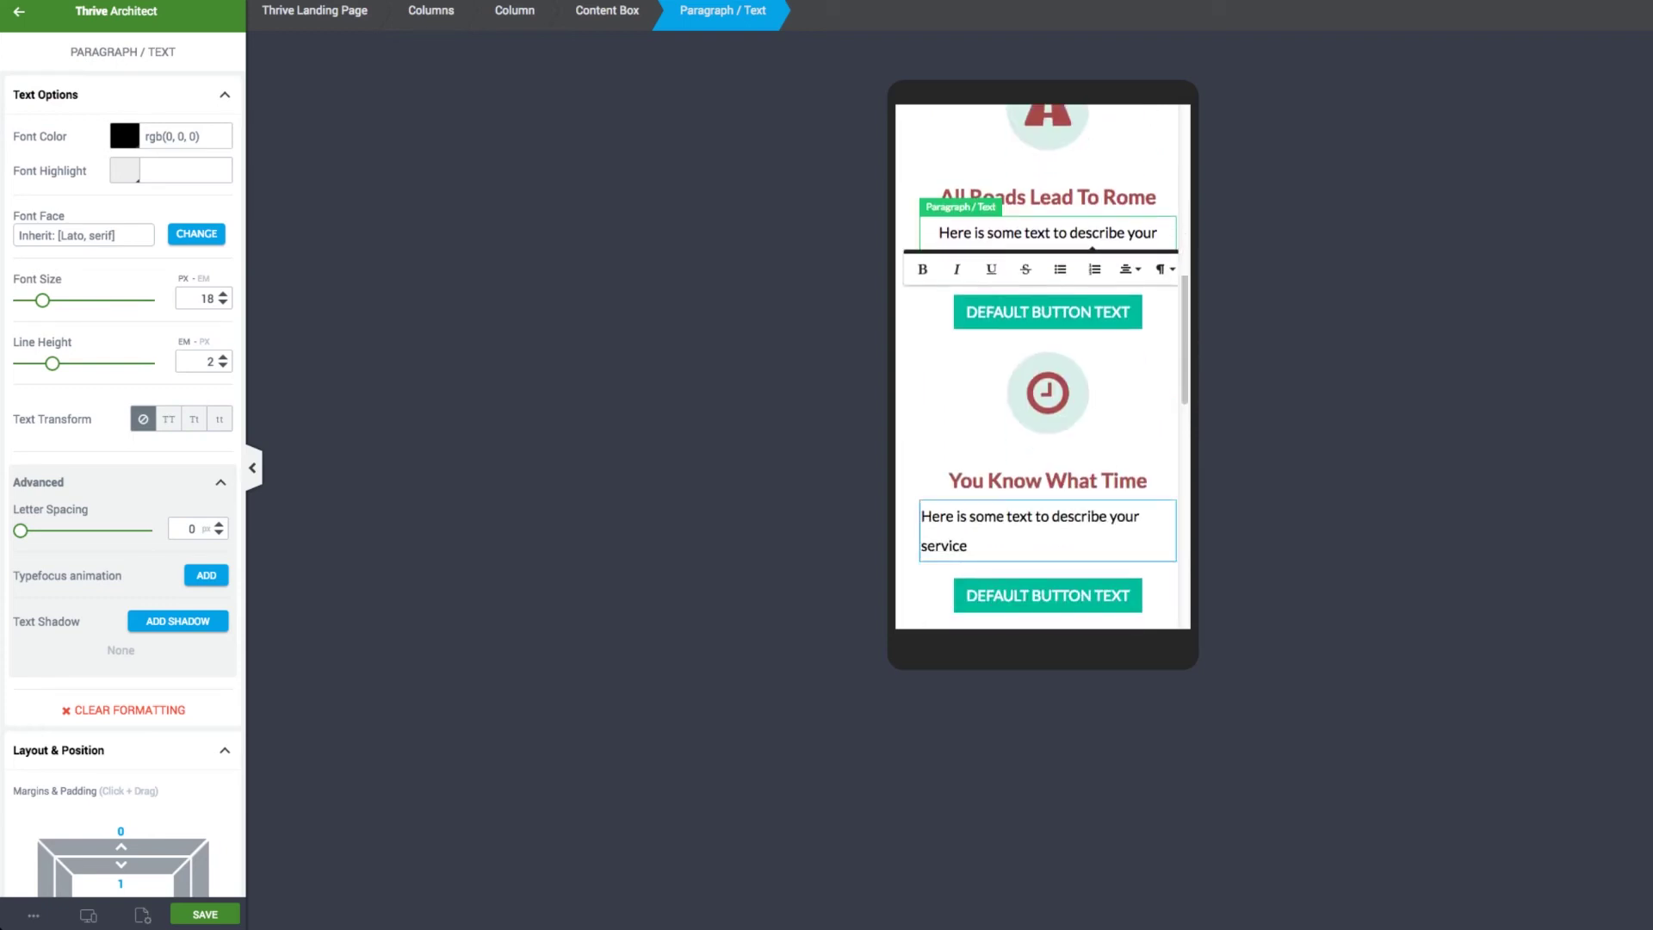
left_click(1074, 466)
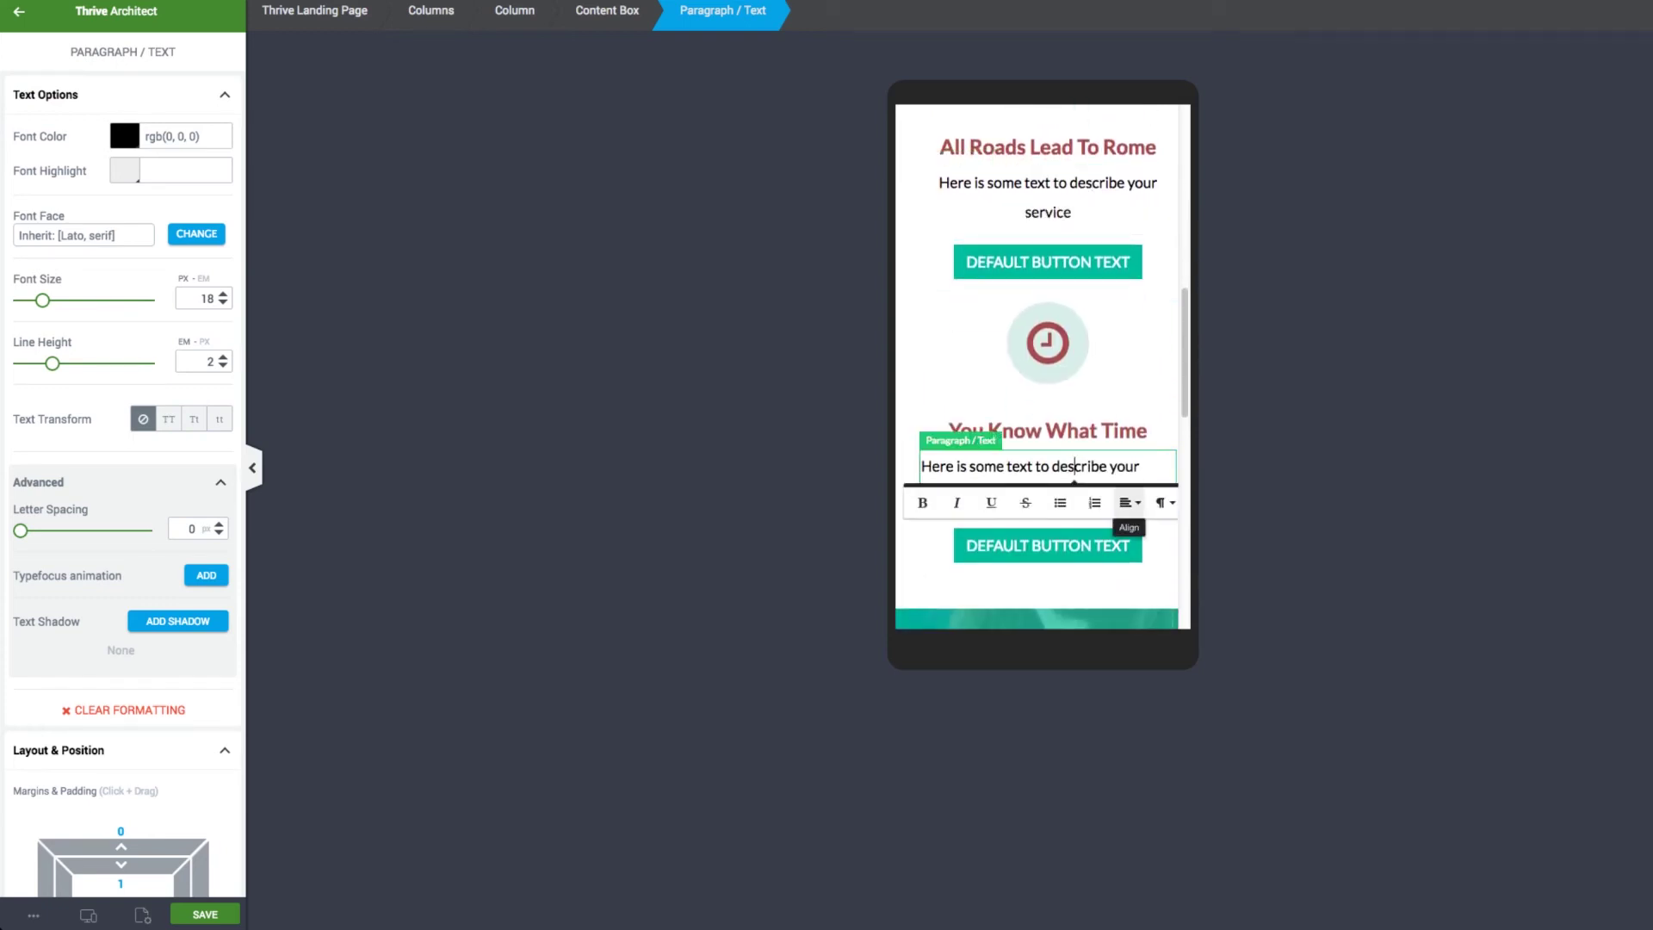
left_click(1129, 503)
left_click(1136, 556)
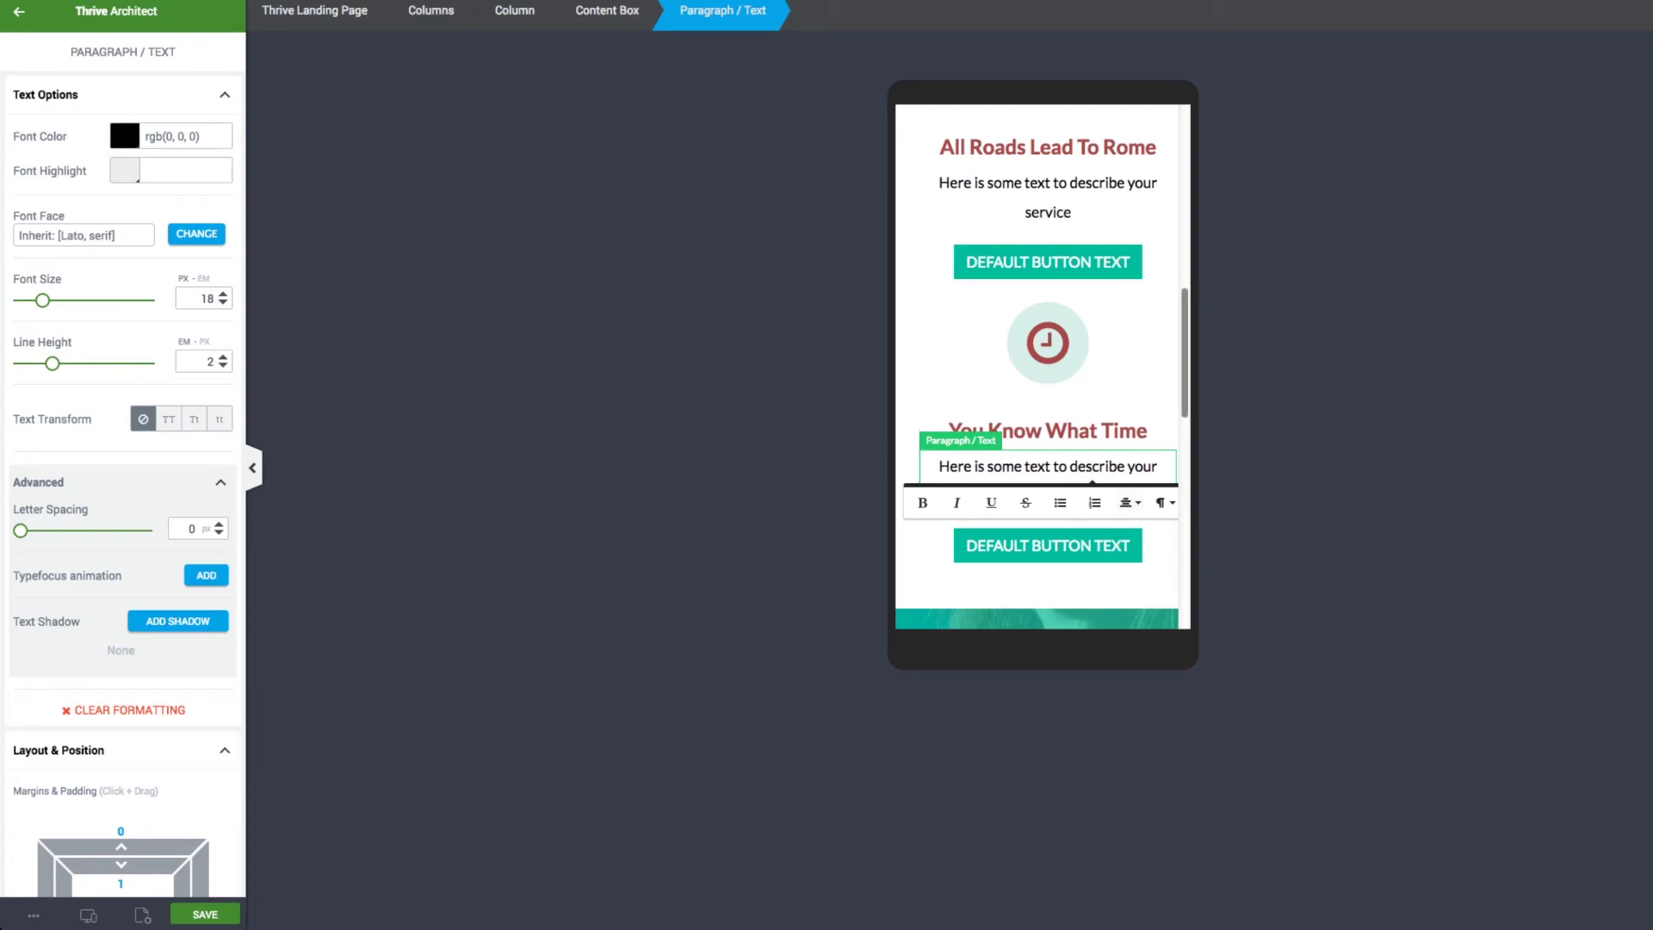
Step: Set the "Buy My Amazing Product" heading's font size to 34 px
scroll(1042, 361, "up", 4)
scroll(1042, 361, "up", 5)
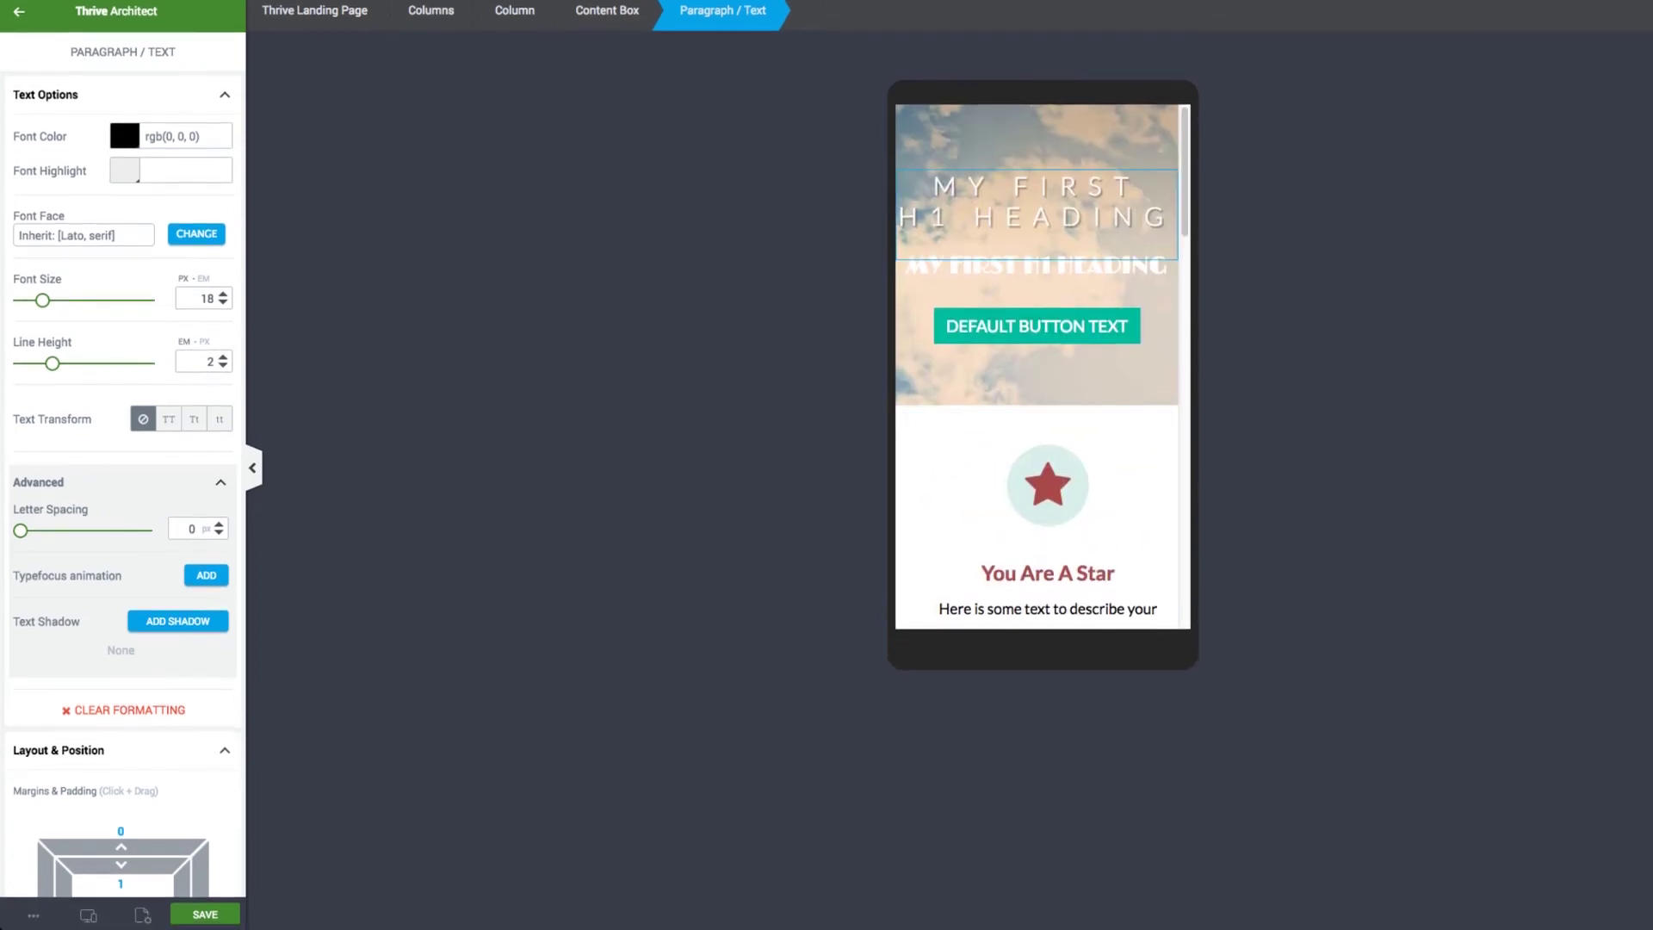
scroll(1042, 366, "down", 6)
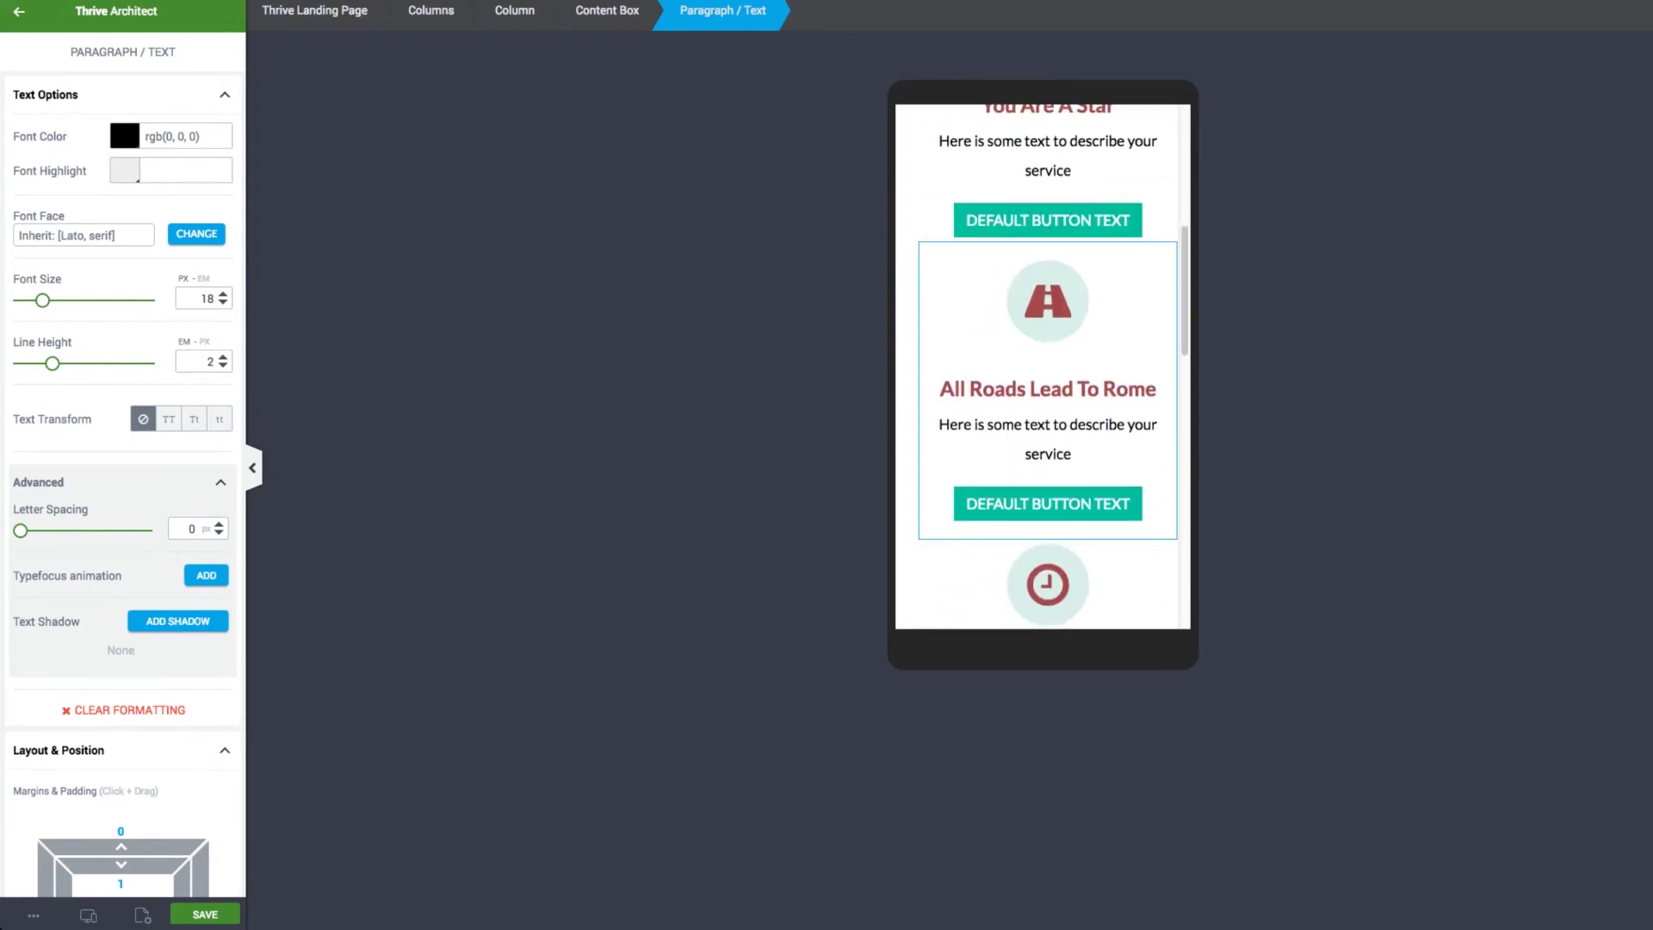
scroll(1042, 366, "down", 10)
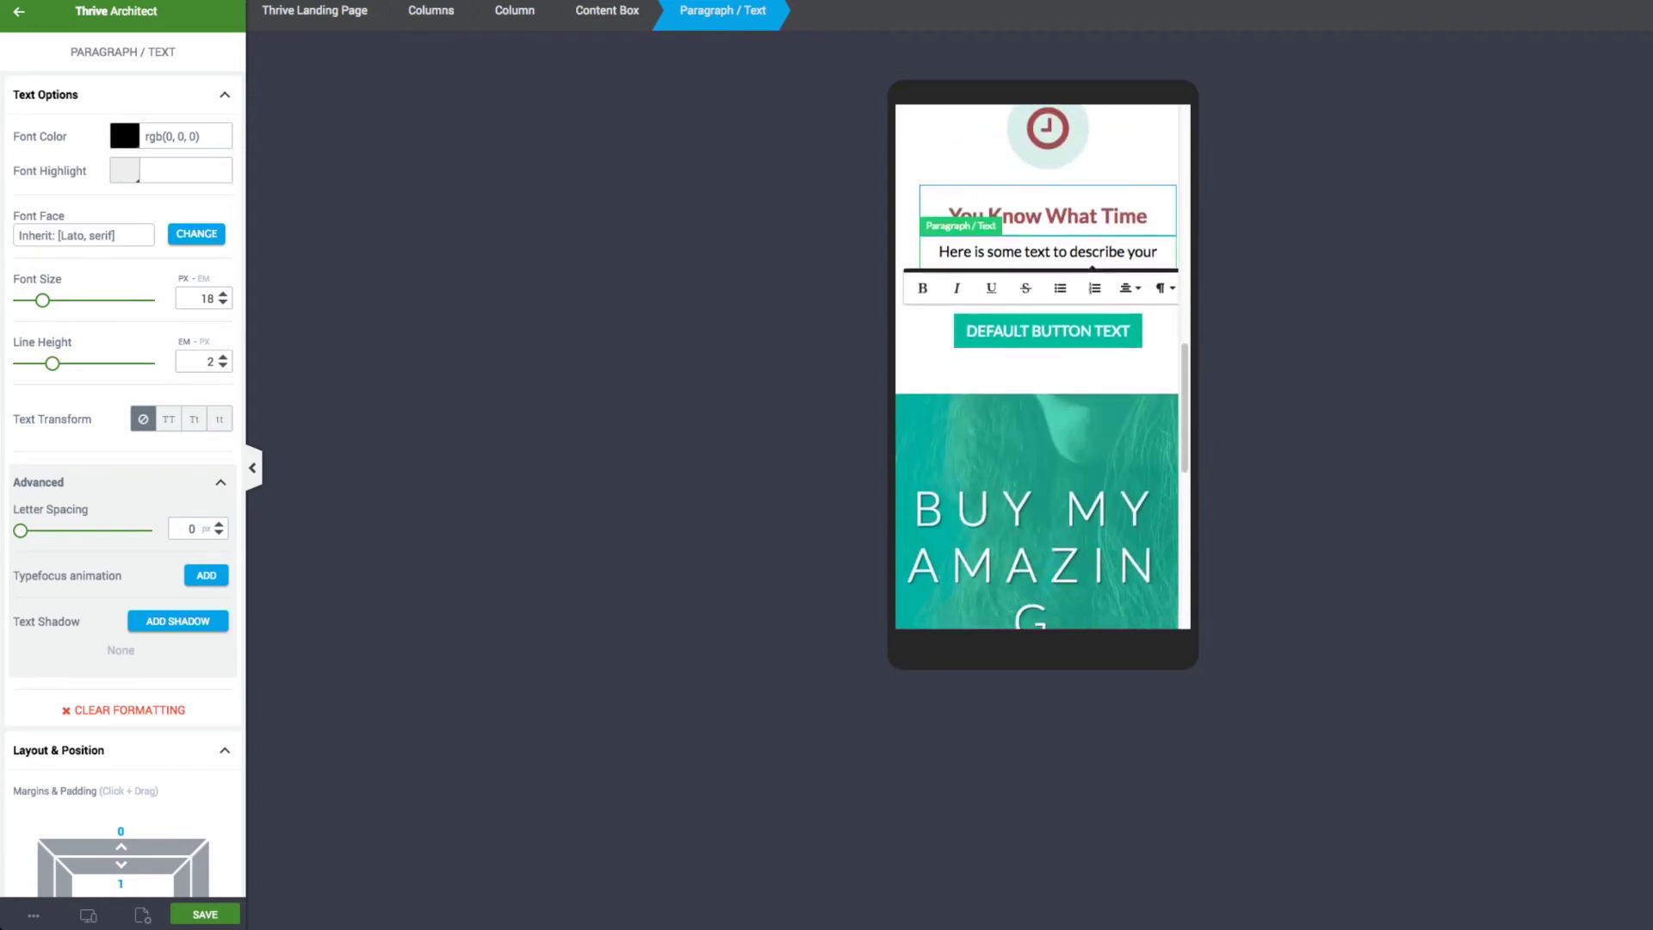
left_click(1033, 456)
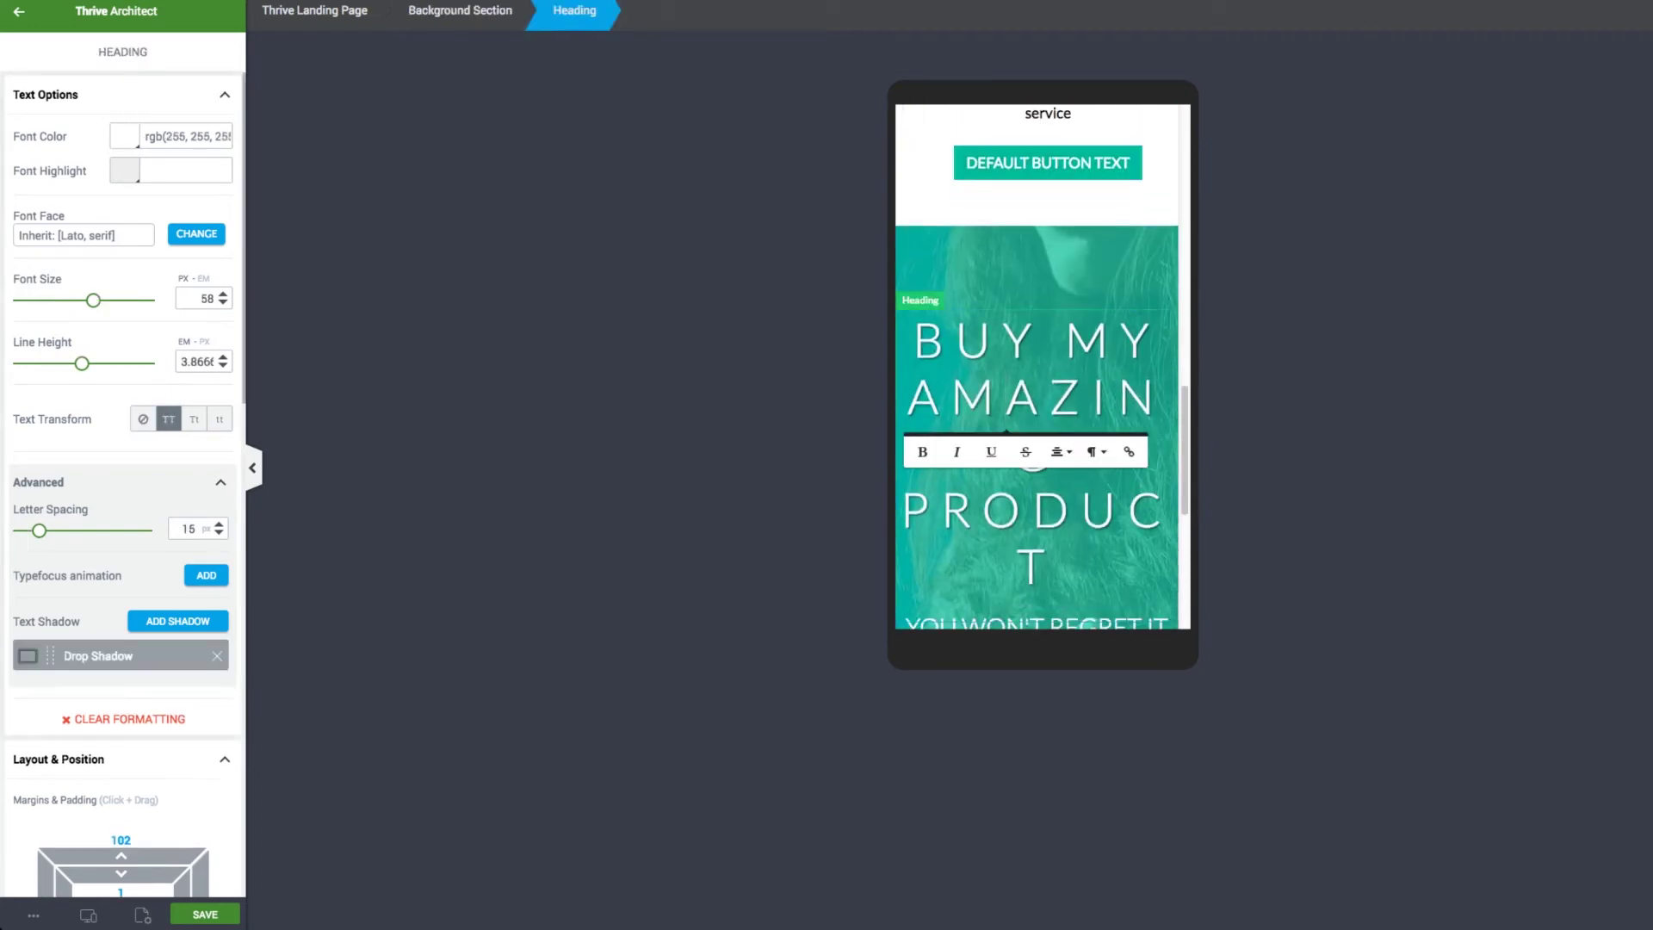
left_click_drag(93, 299, 63, 300)
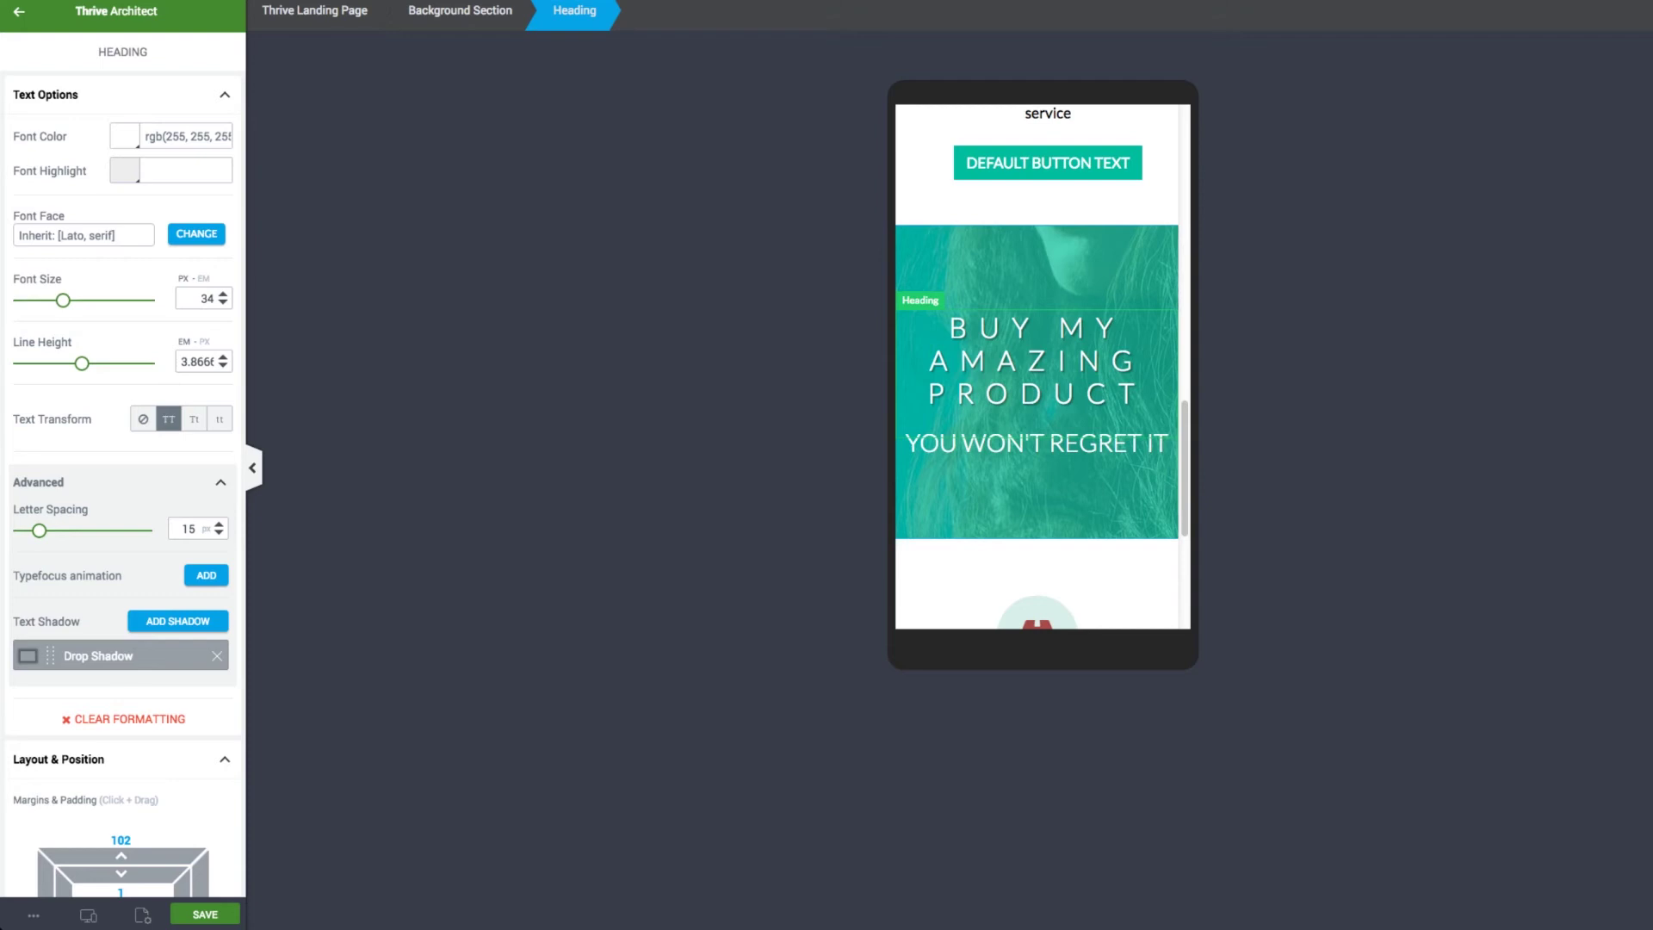
Step: Set the green background section's minimum height to 245 px and its "Buy My Amazing Product" heading's top margin to 63
left_click(1037, 495)
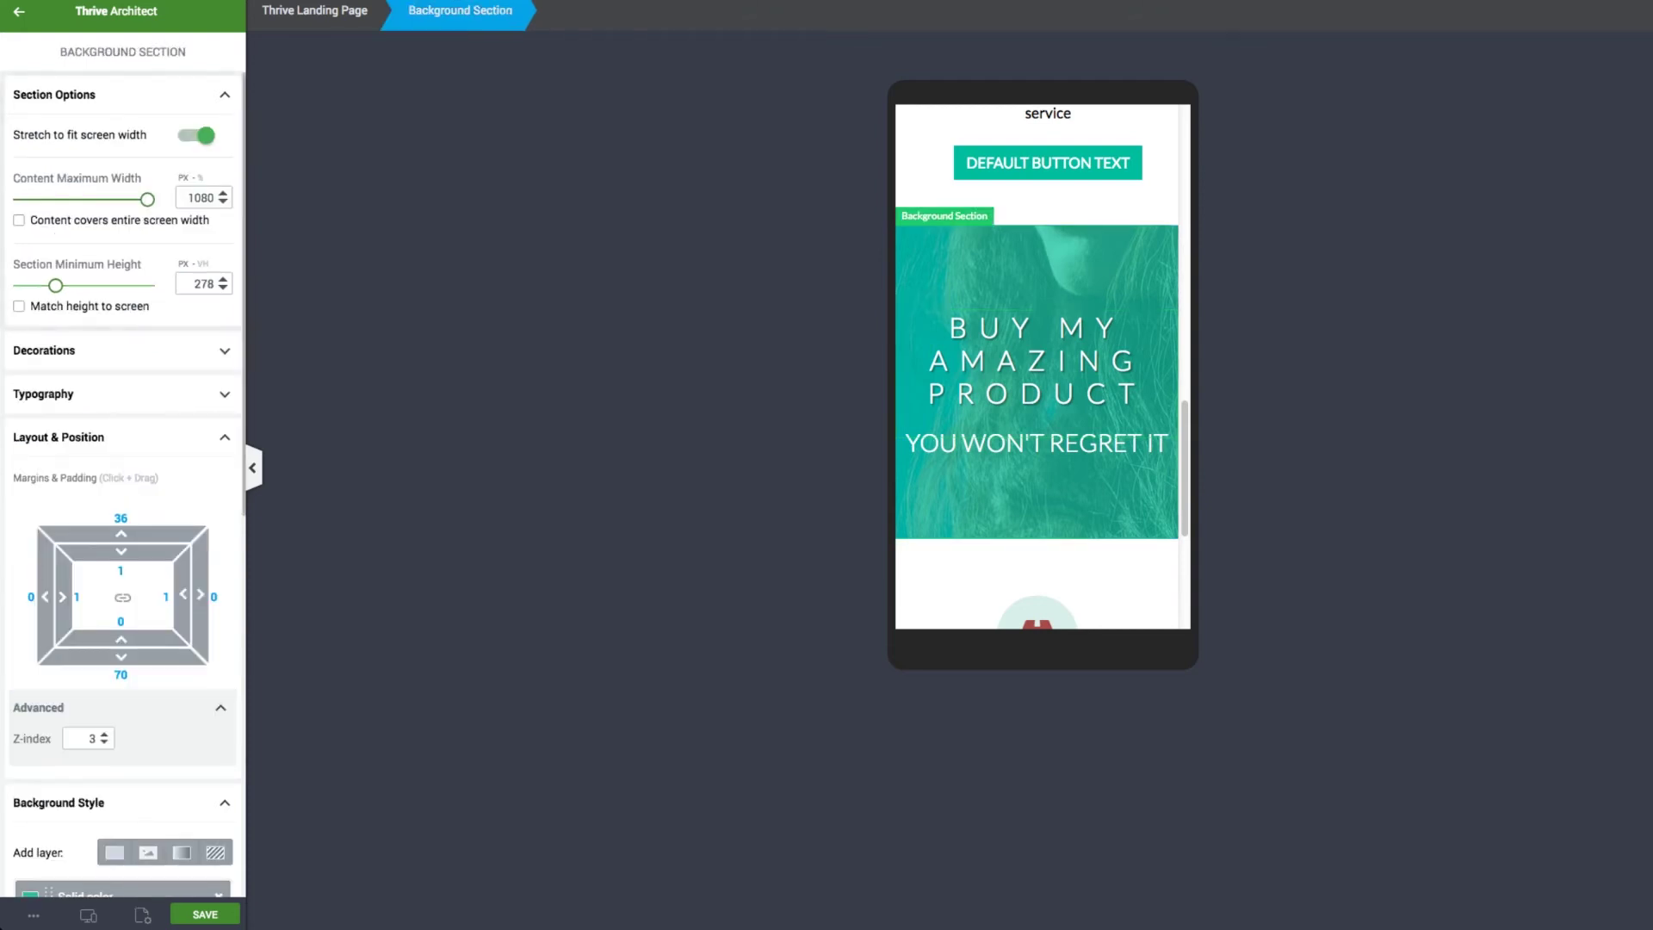
left_click_drag(55, 285, 52, 285)
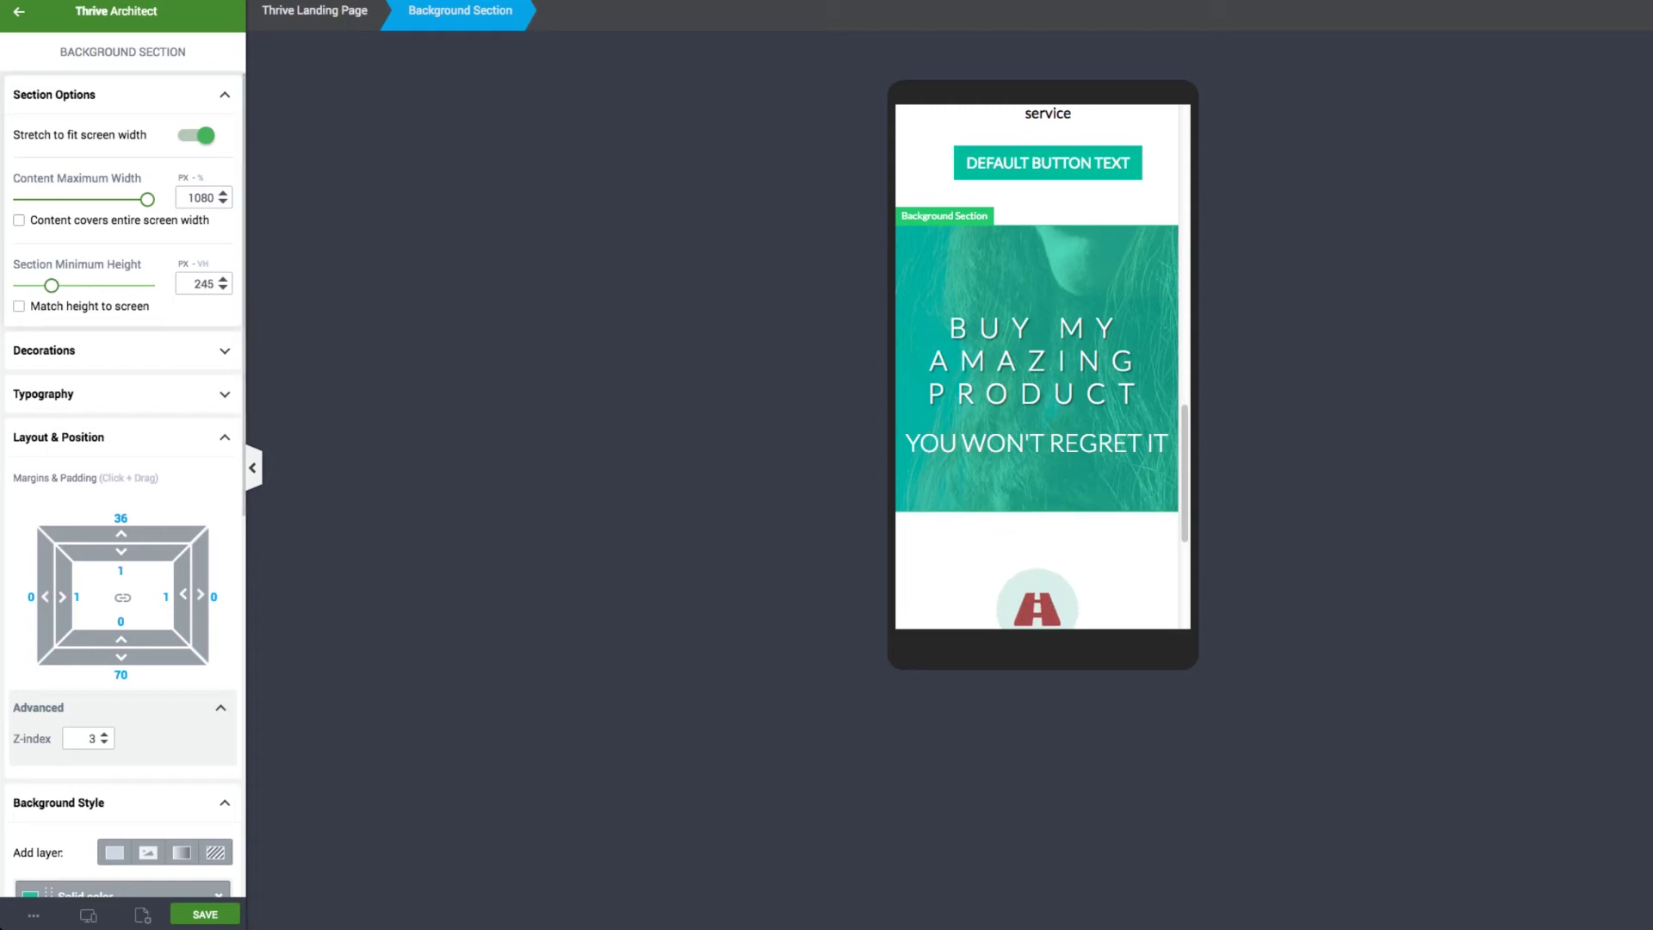
left_click(1028, 361)
scroll(123, 482, "down", 6)
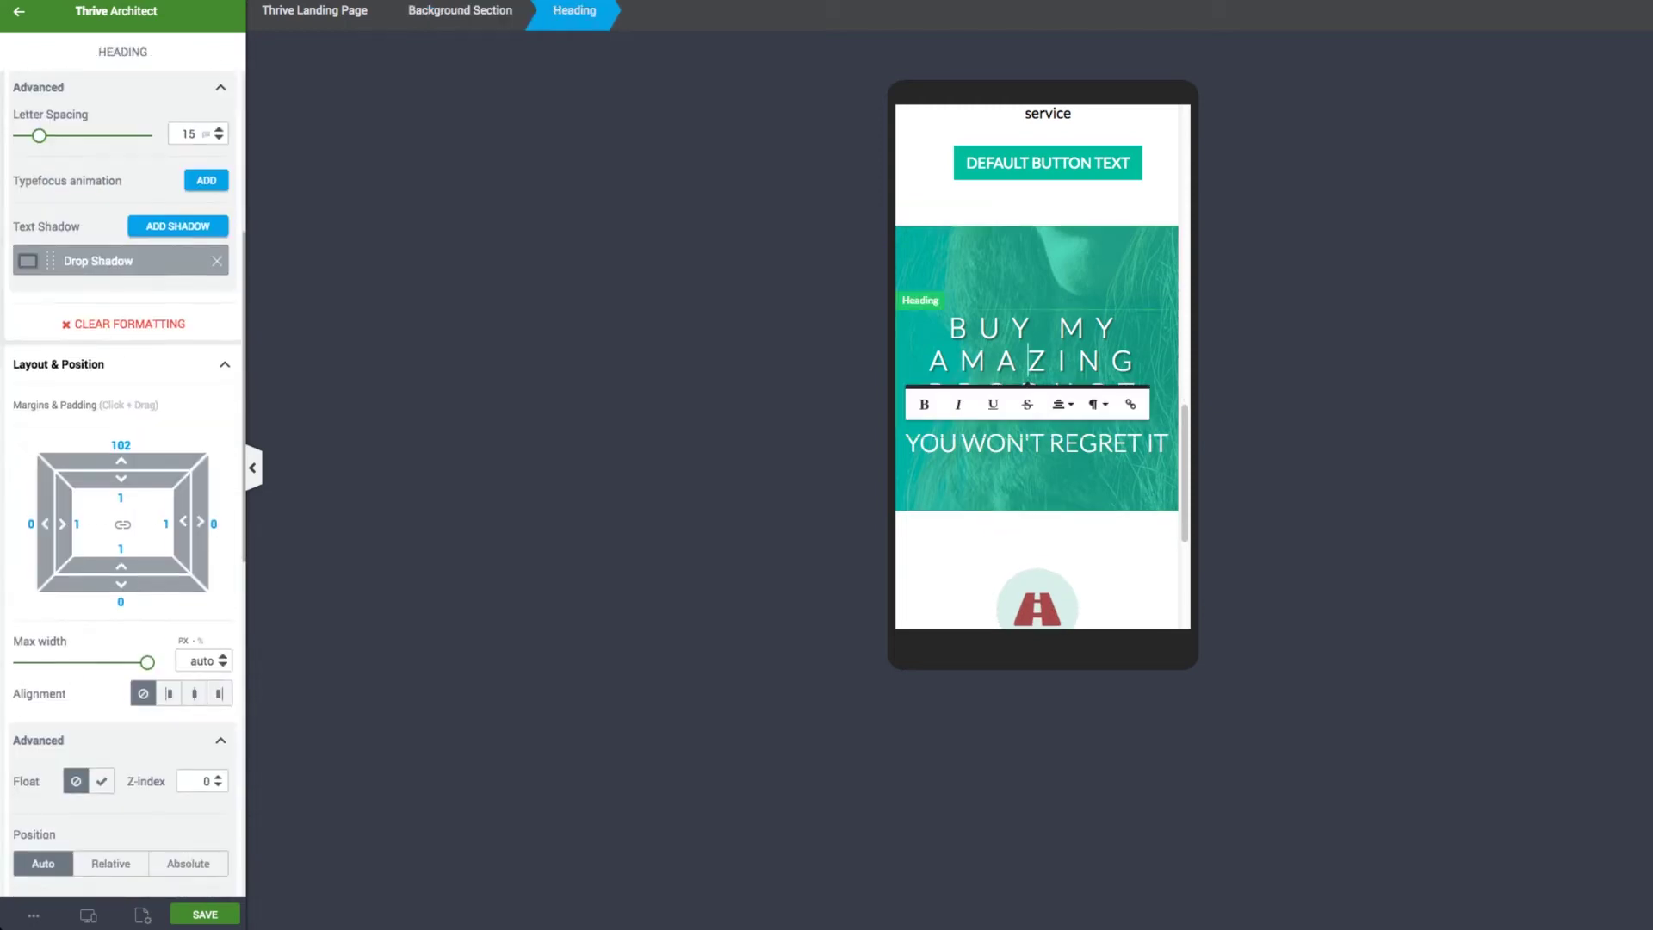
left_click_drag(121, 321, 121, 363)
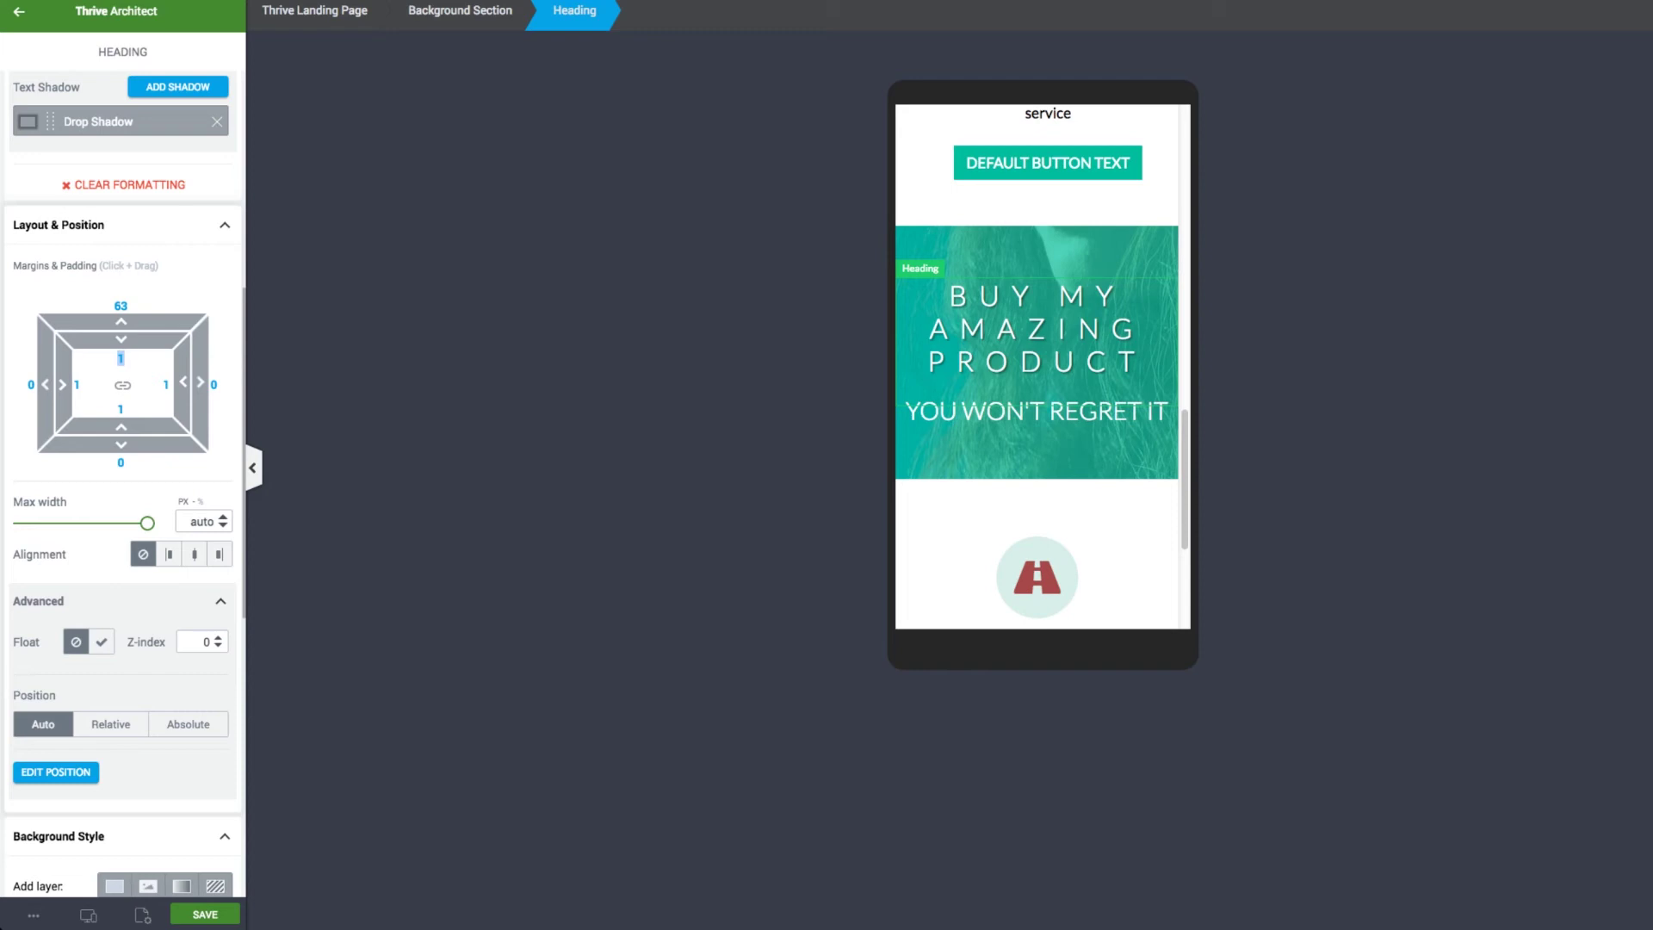
Step: Center the Google map under "How To Find Us" by setting its left margin to -8 and adding a right margin
scroll(1036, 345, "down", 5)
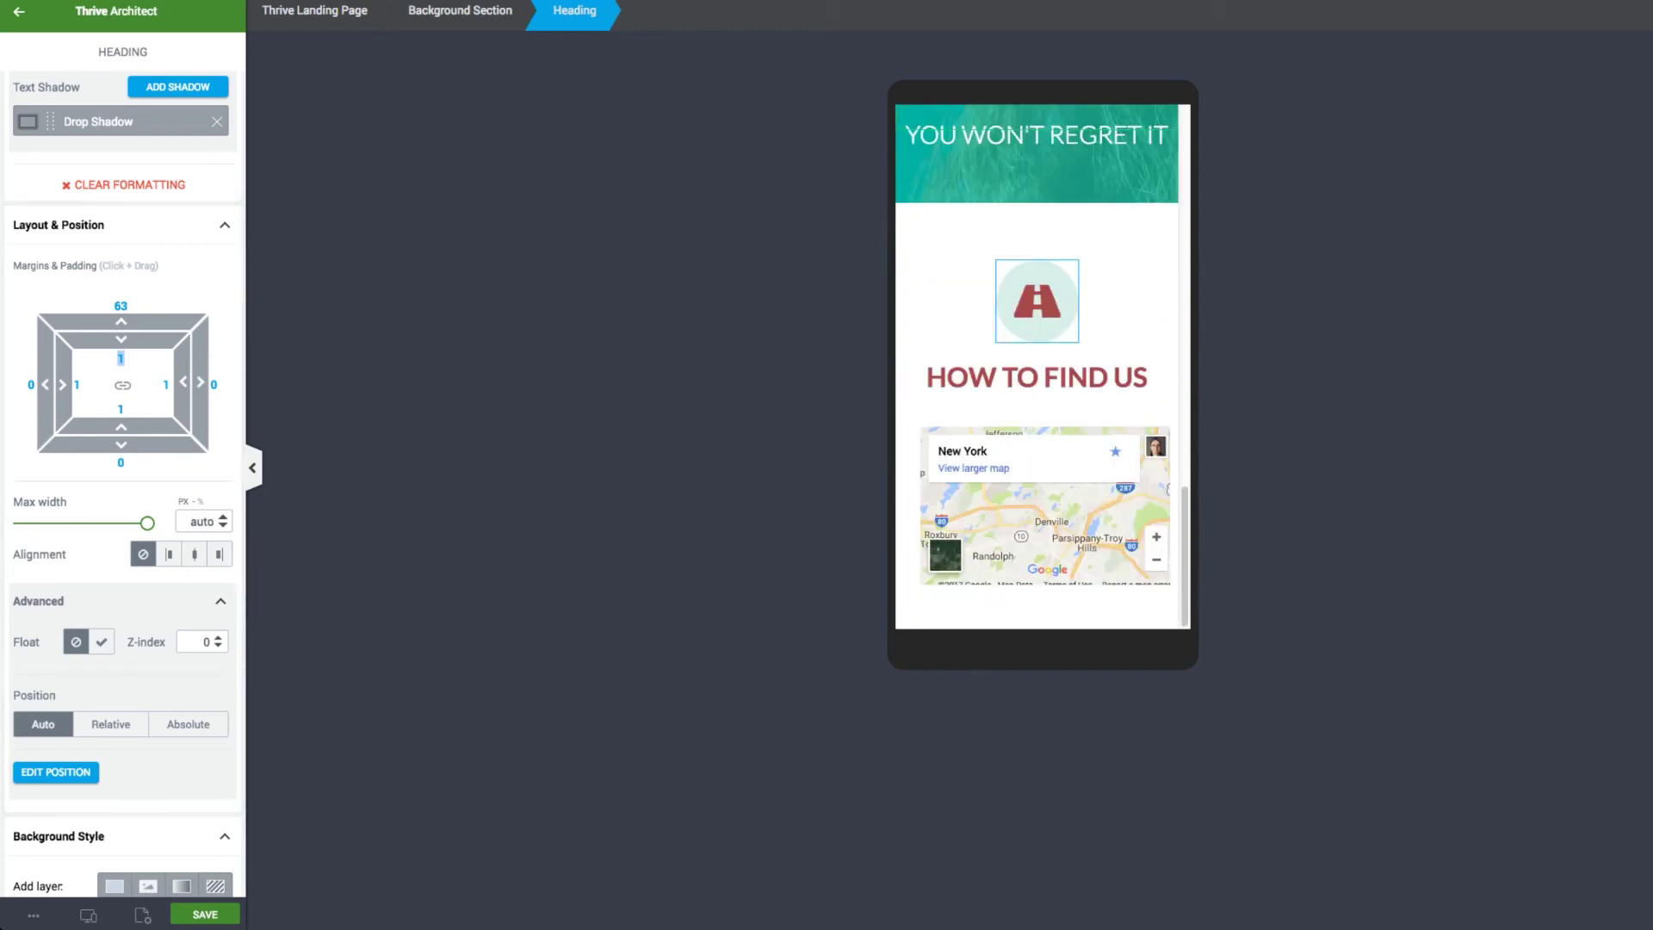
left_click(1036, 497)
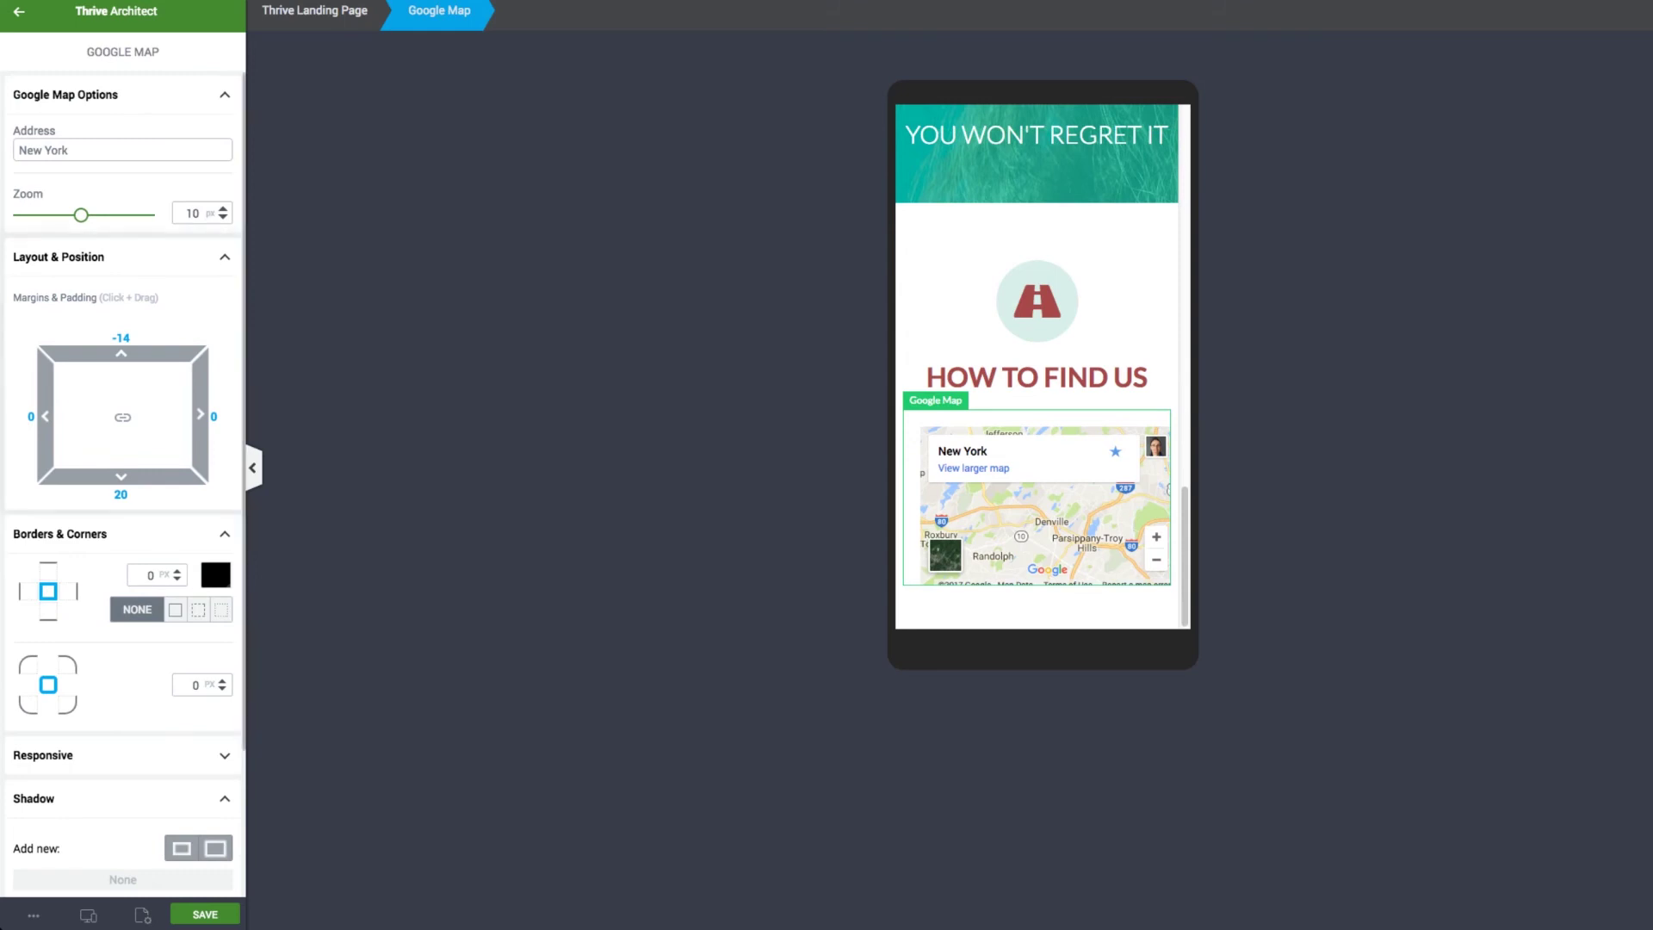
scroll(123, 482, "down", 3)
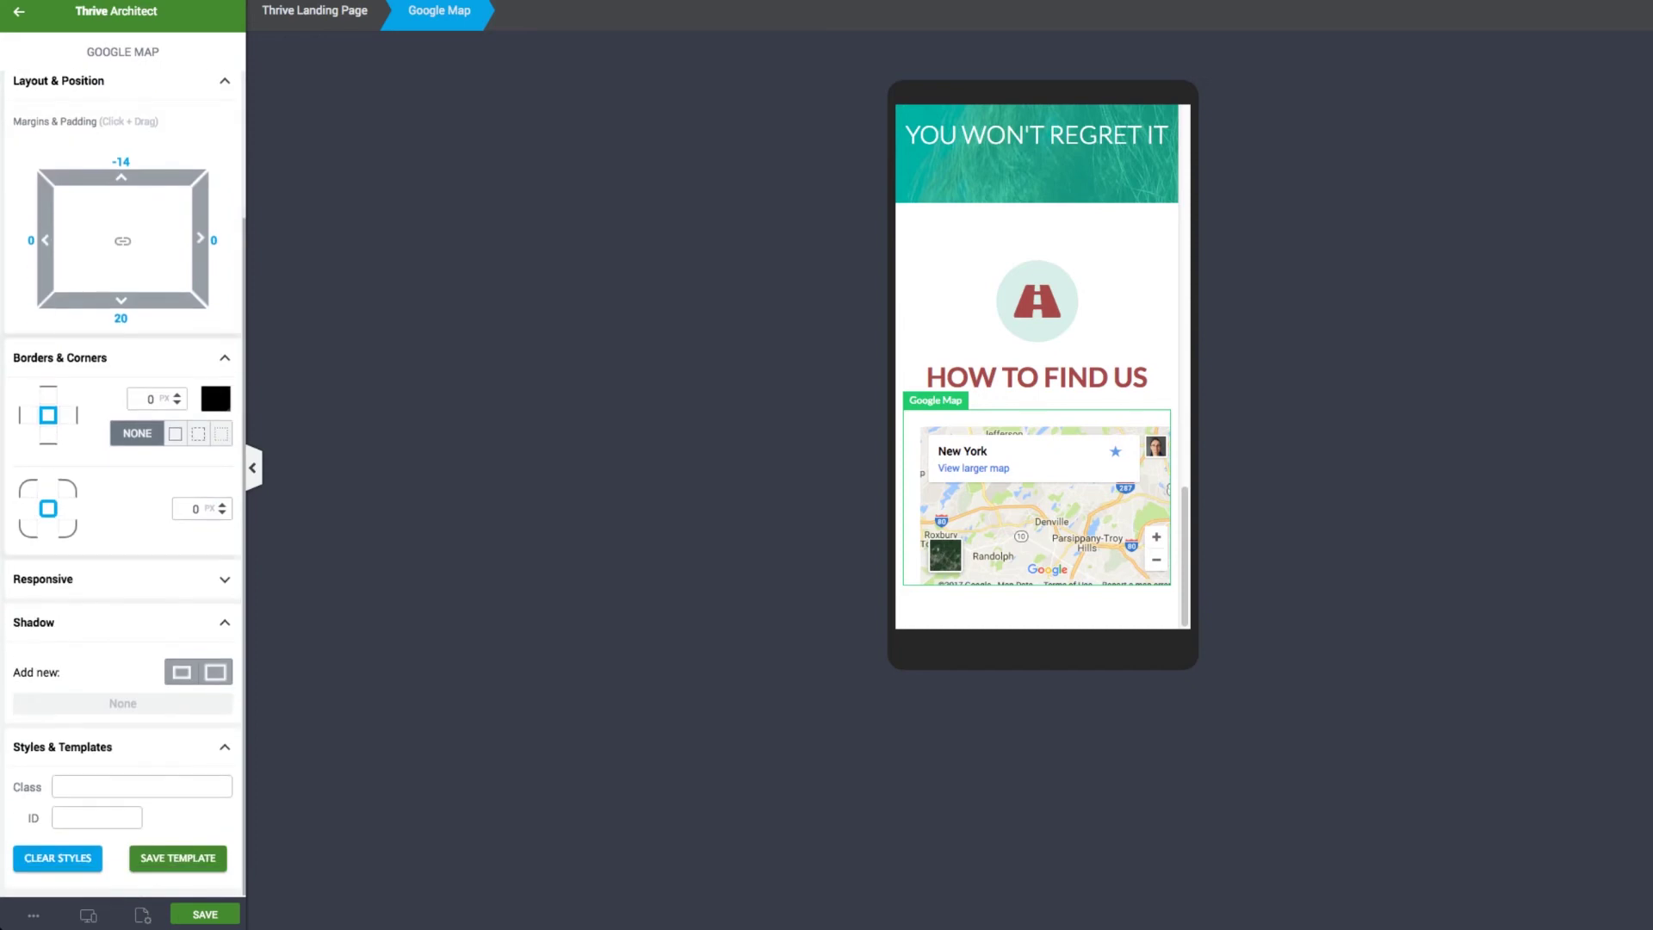
scroll(123, 483, "up", 3)
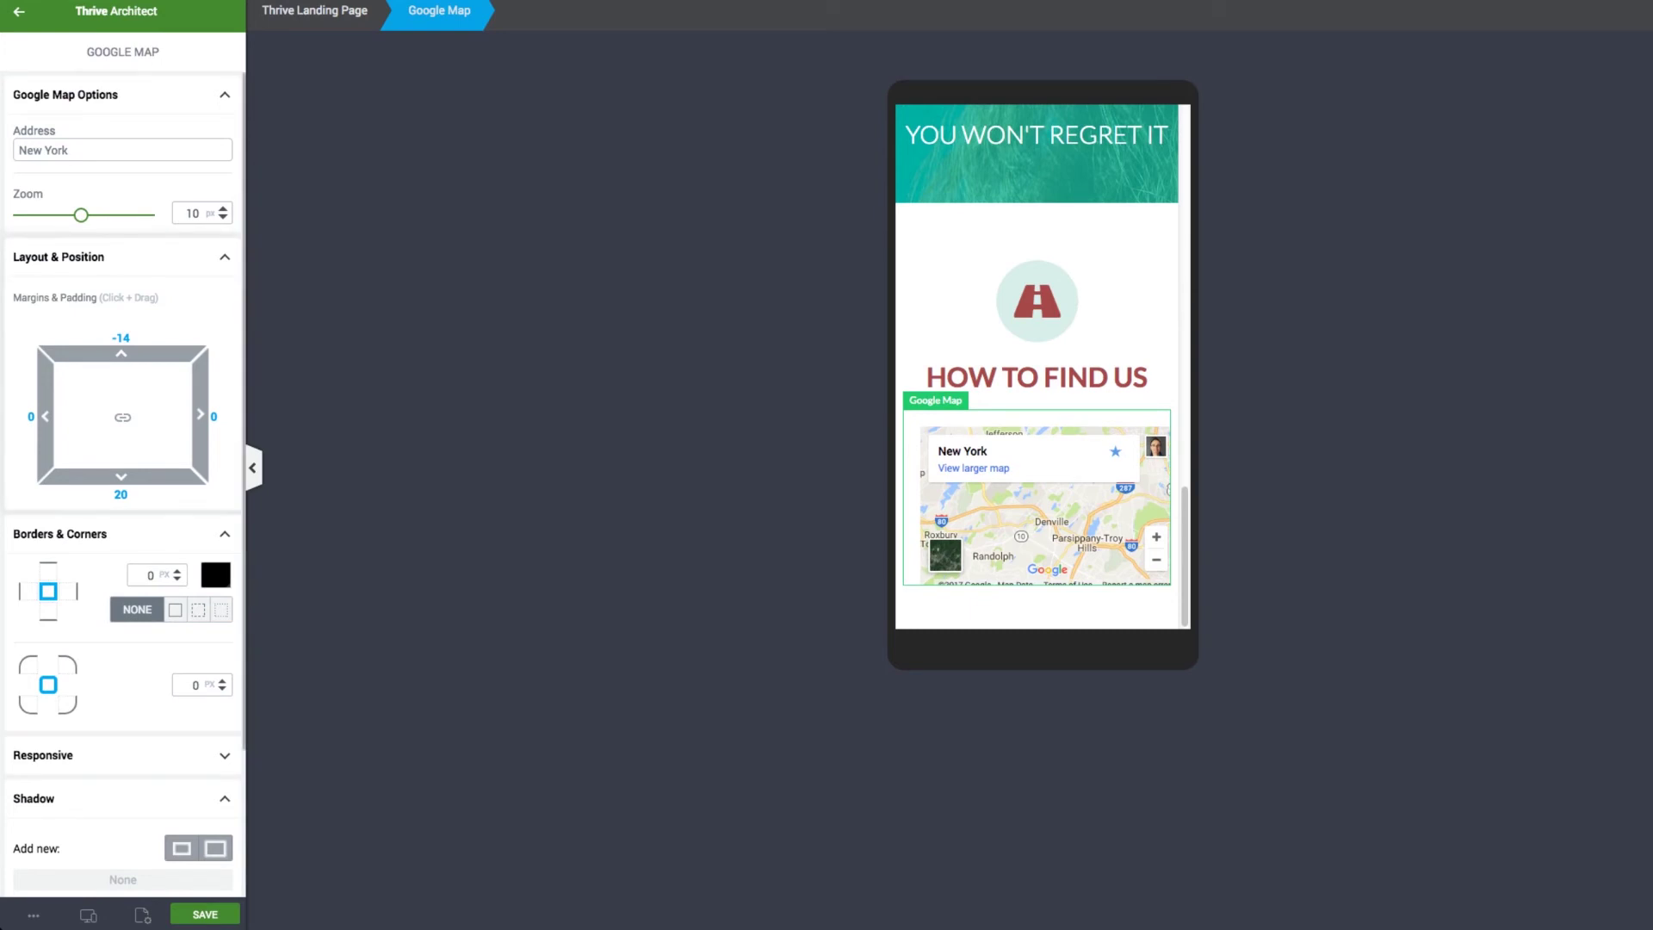
mouse_move(200, 415)
left_mouse_down()
mouse_move(220, 415)
mouse_move(180, 415)
left_mouse_up()
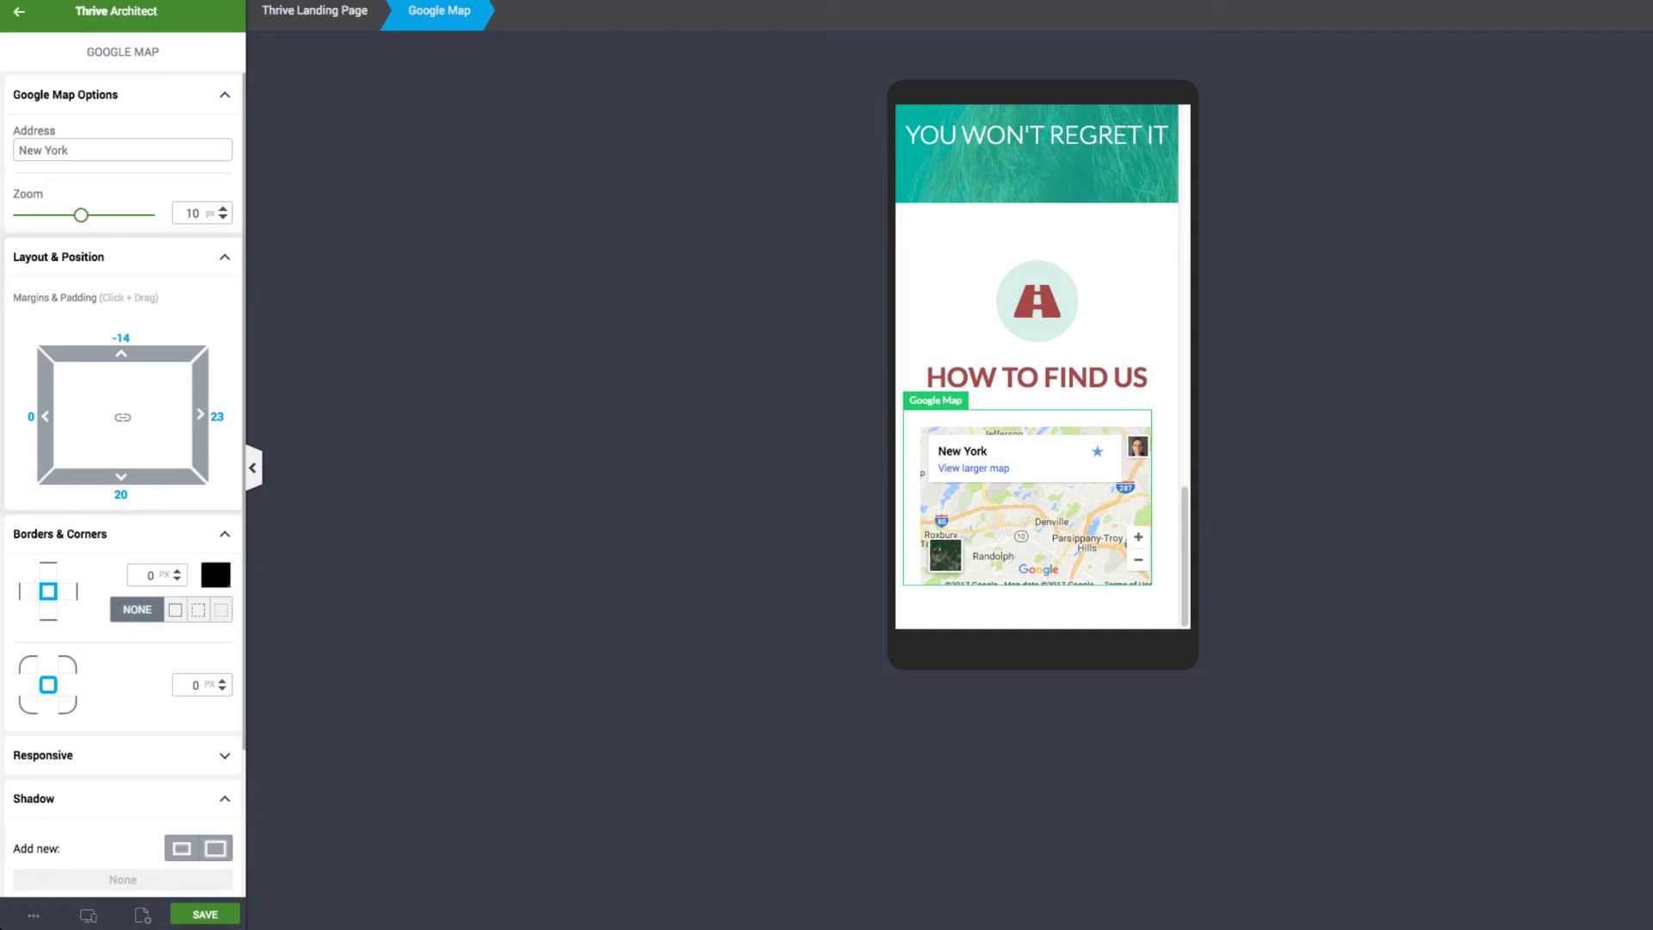
left_click_drag(45, 416, 36, 416)
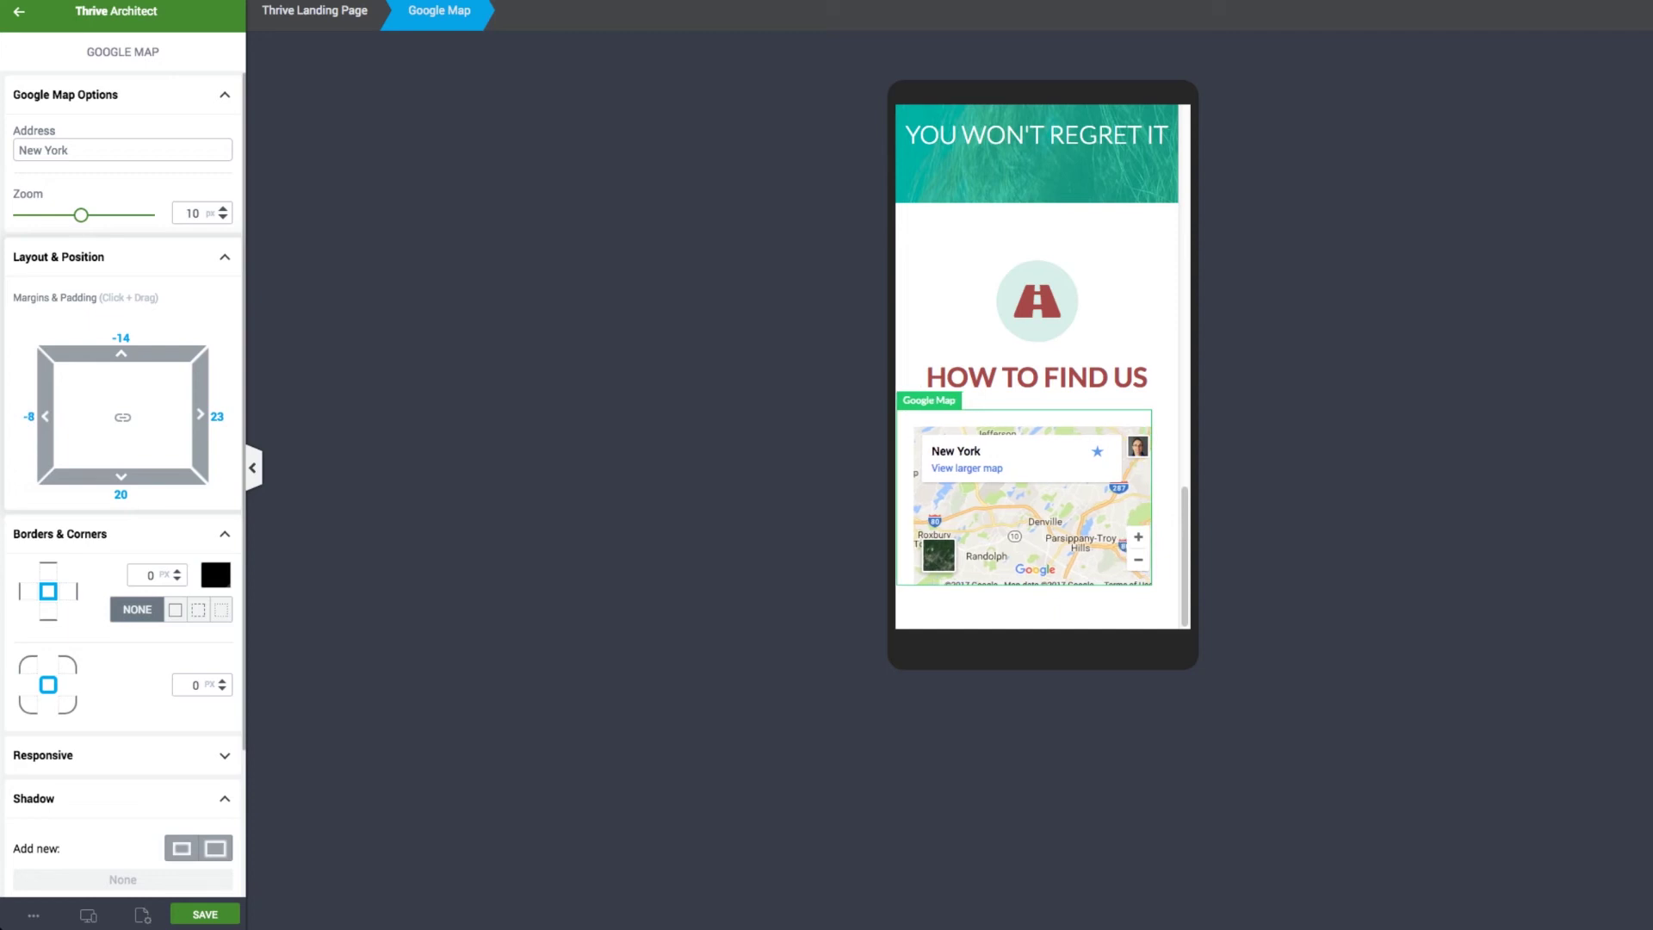
left_click_drag(200, 414, 210, 414)
key("Escape")
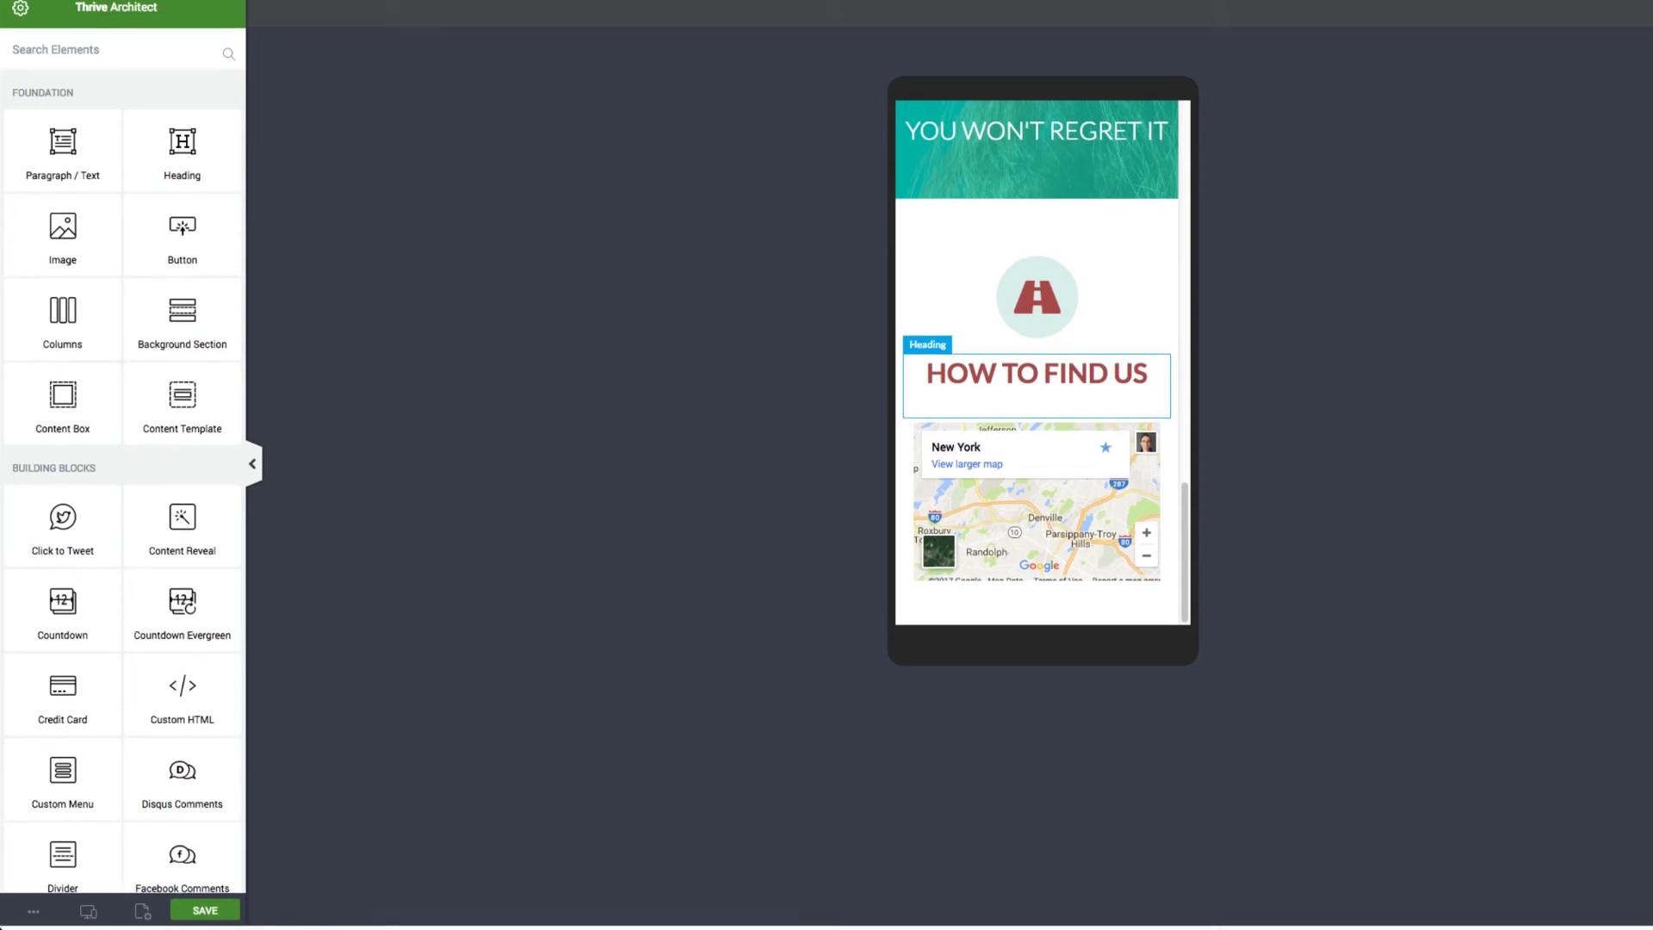
Step: Review the whole page in the Tablet responsive view and stop the save reminders for this work
scroll(1042, 366, "up", 10)
scroll(1042, 366, "up", 5)
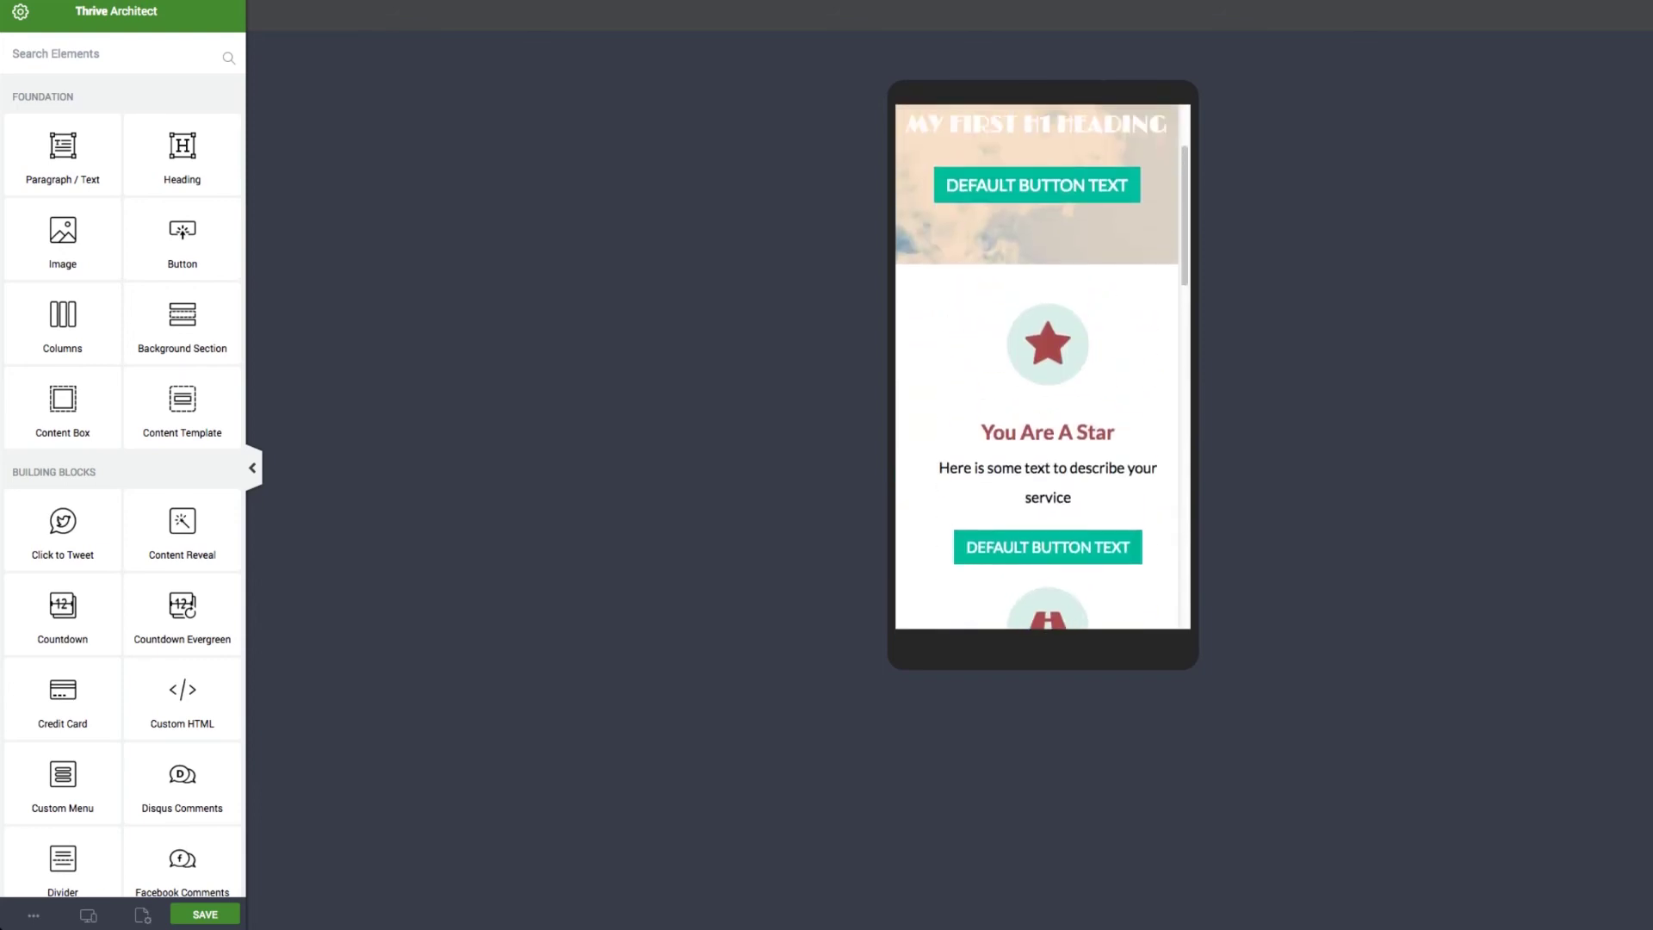
mouse_move(88, 915)
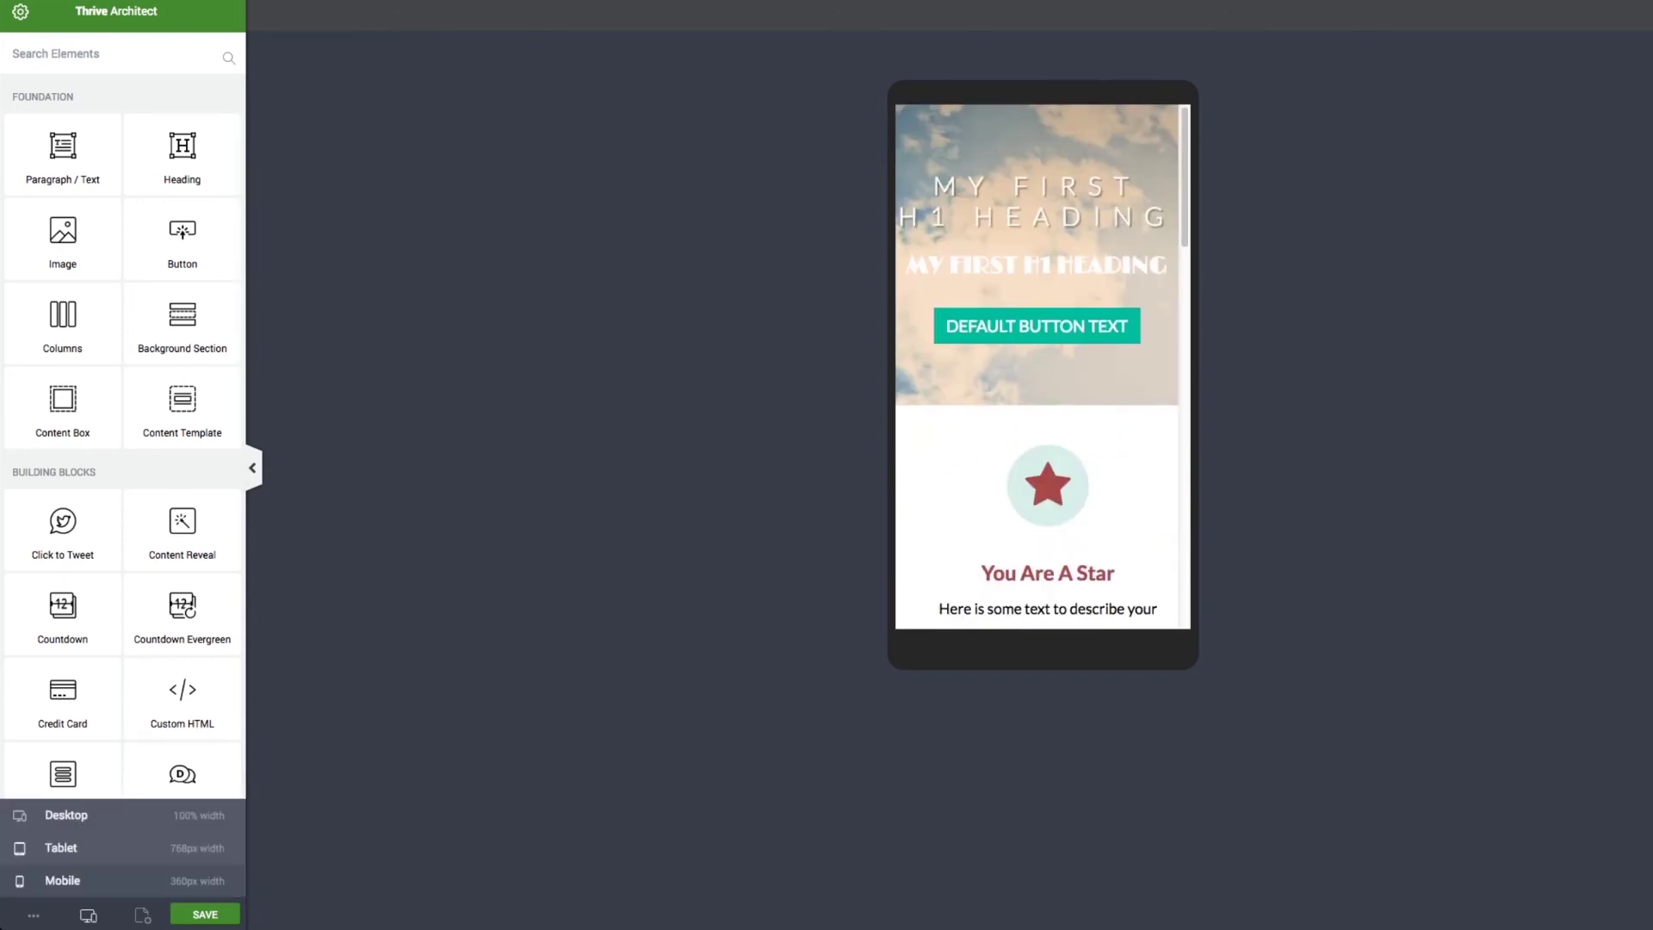
left_click(52, 847)
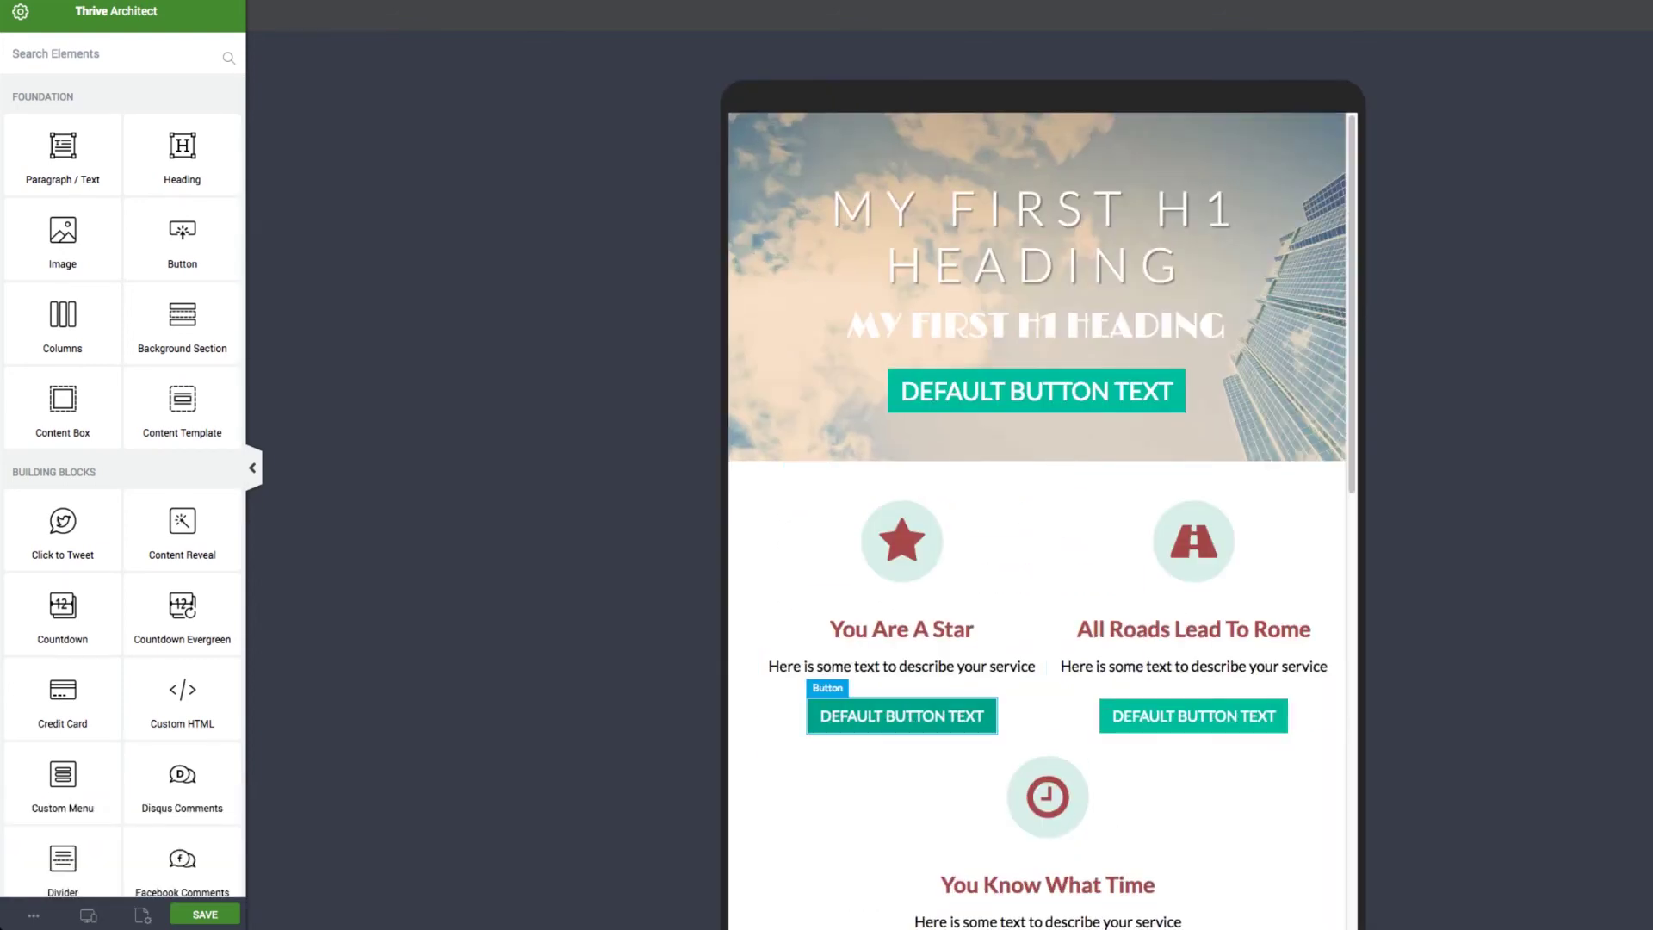
scroll(901, 629, "down", 10)
scroll(1037, 521, "down", 1)
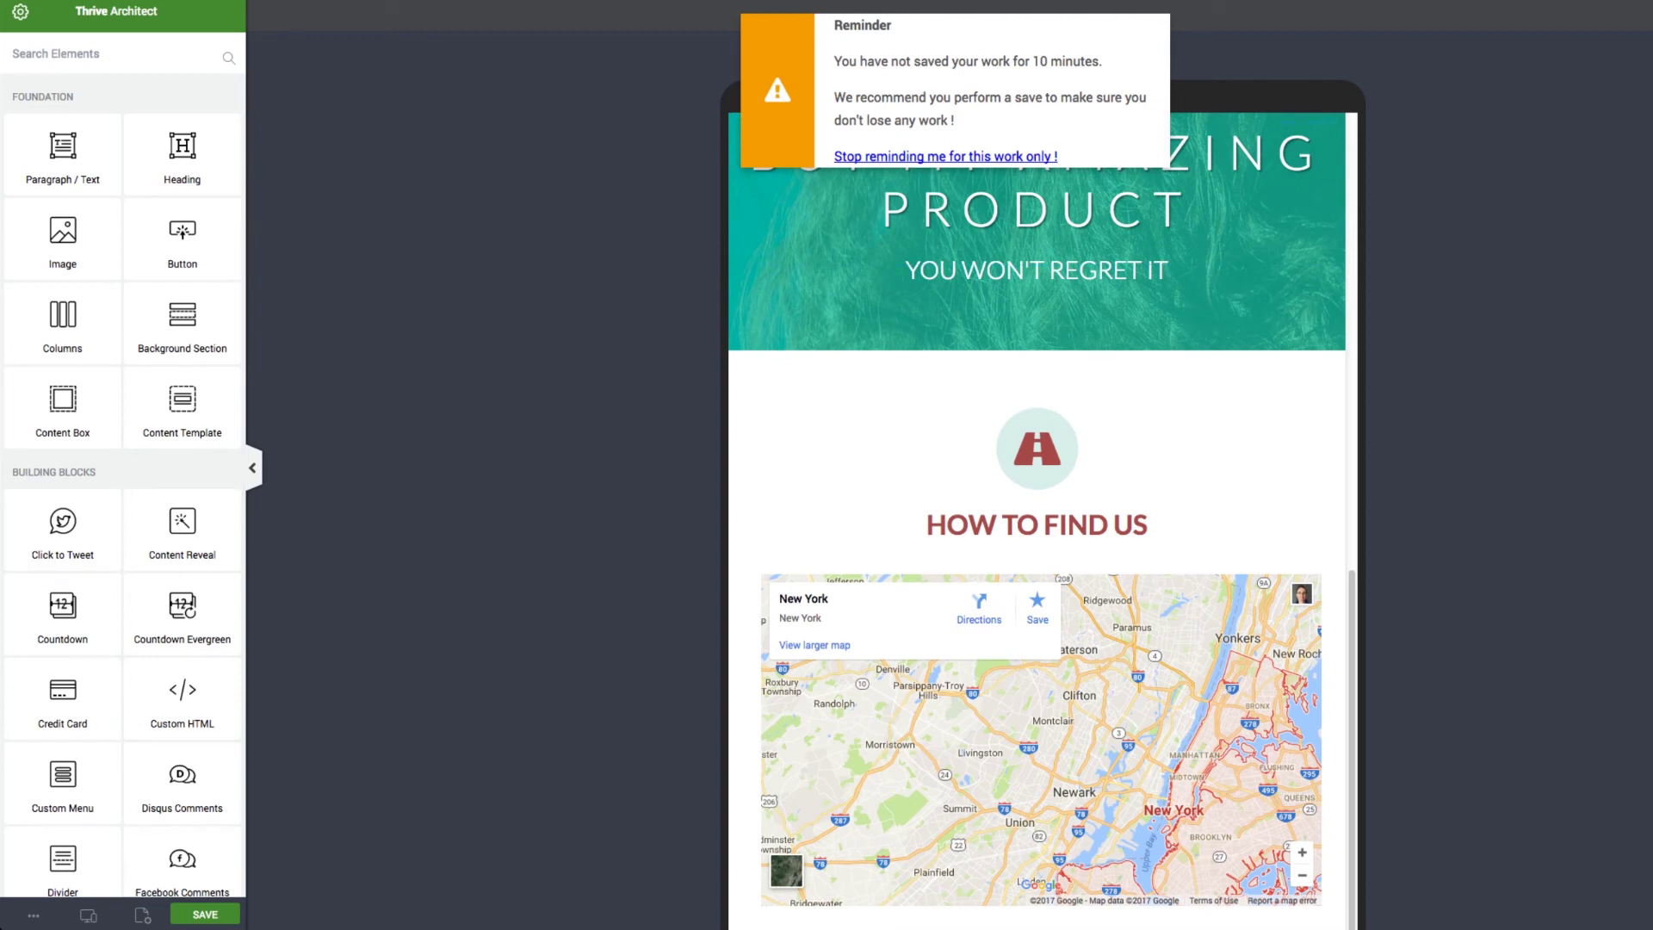
left_click(944, 156)
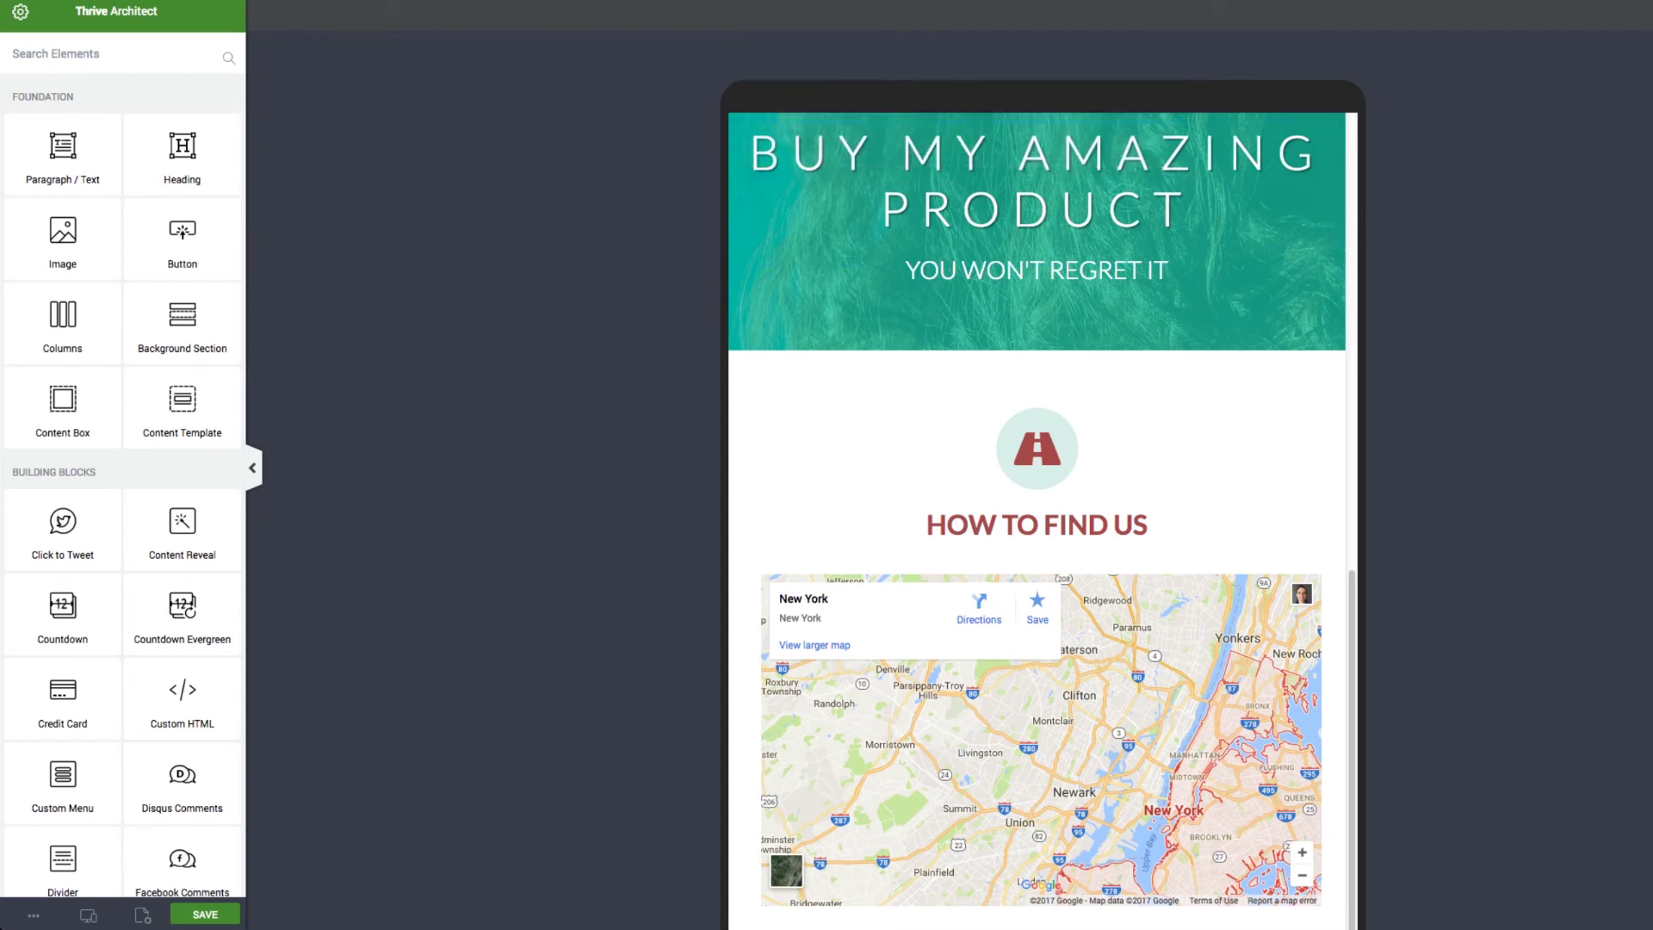
scroll(1042, 517, "down", 2)
scroll(1043, 517, "up", 2)
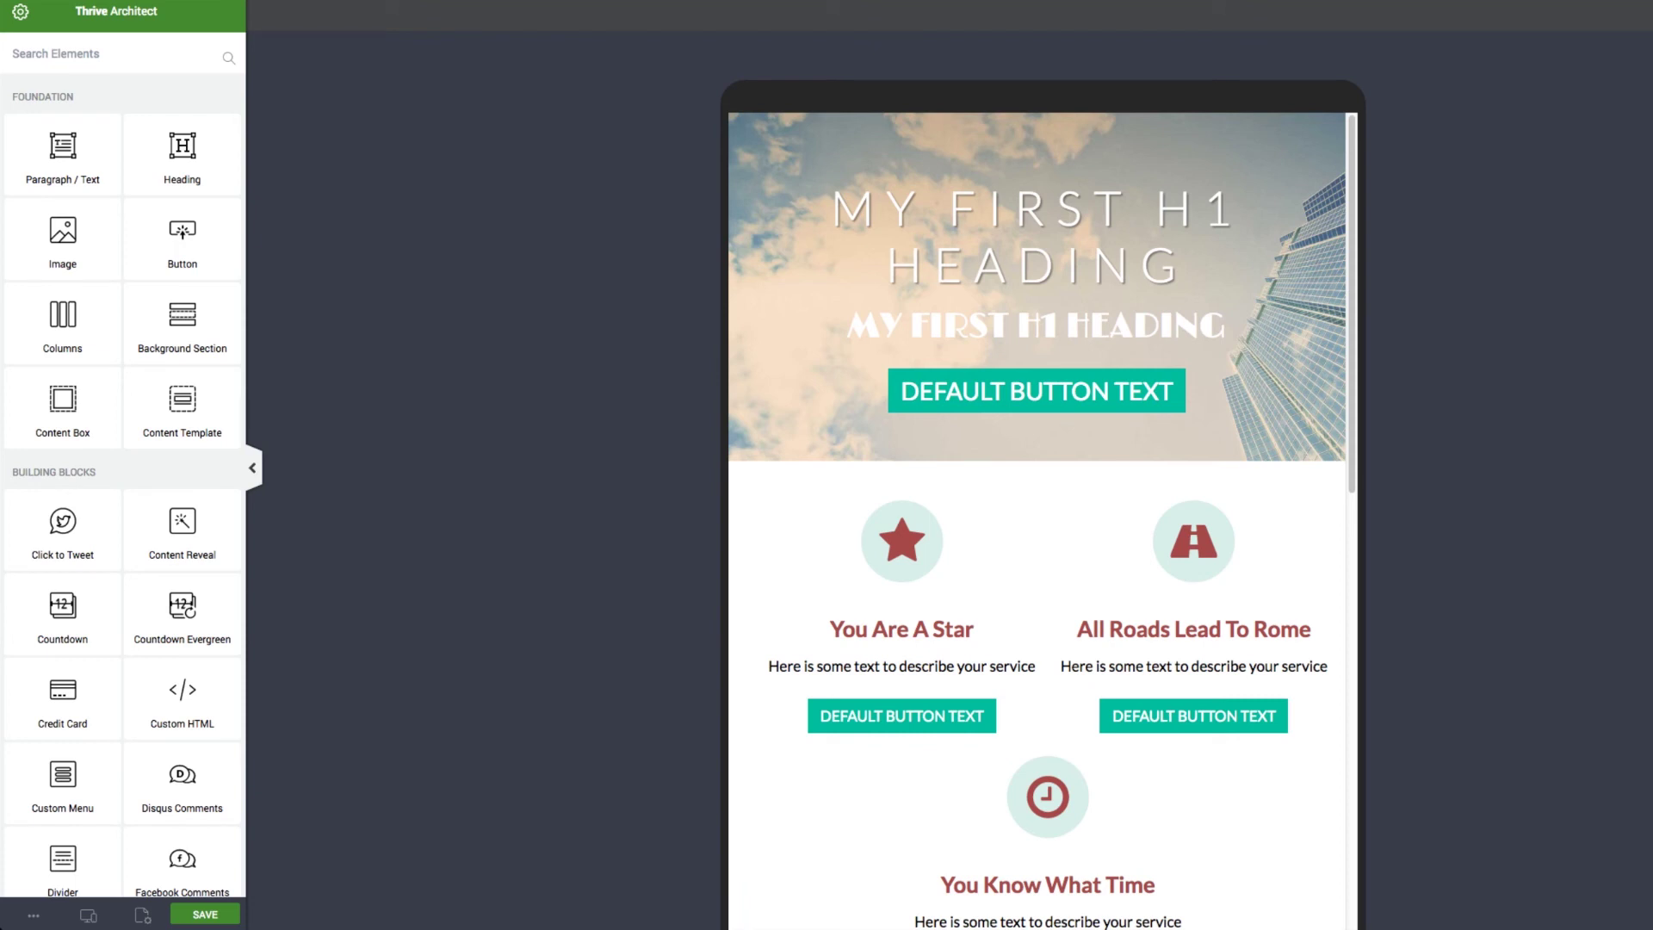
scroll(1043, 482, "down", 2)
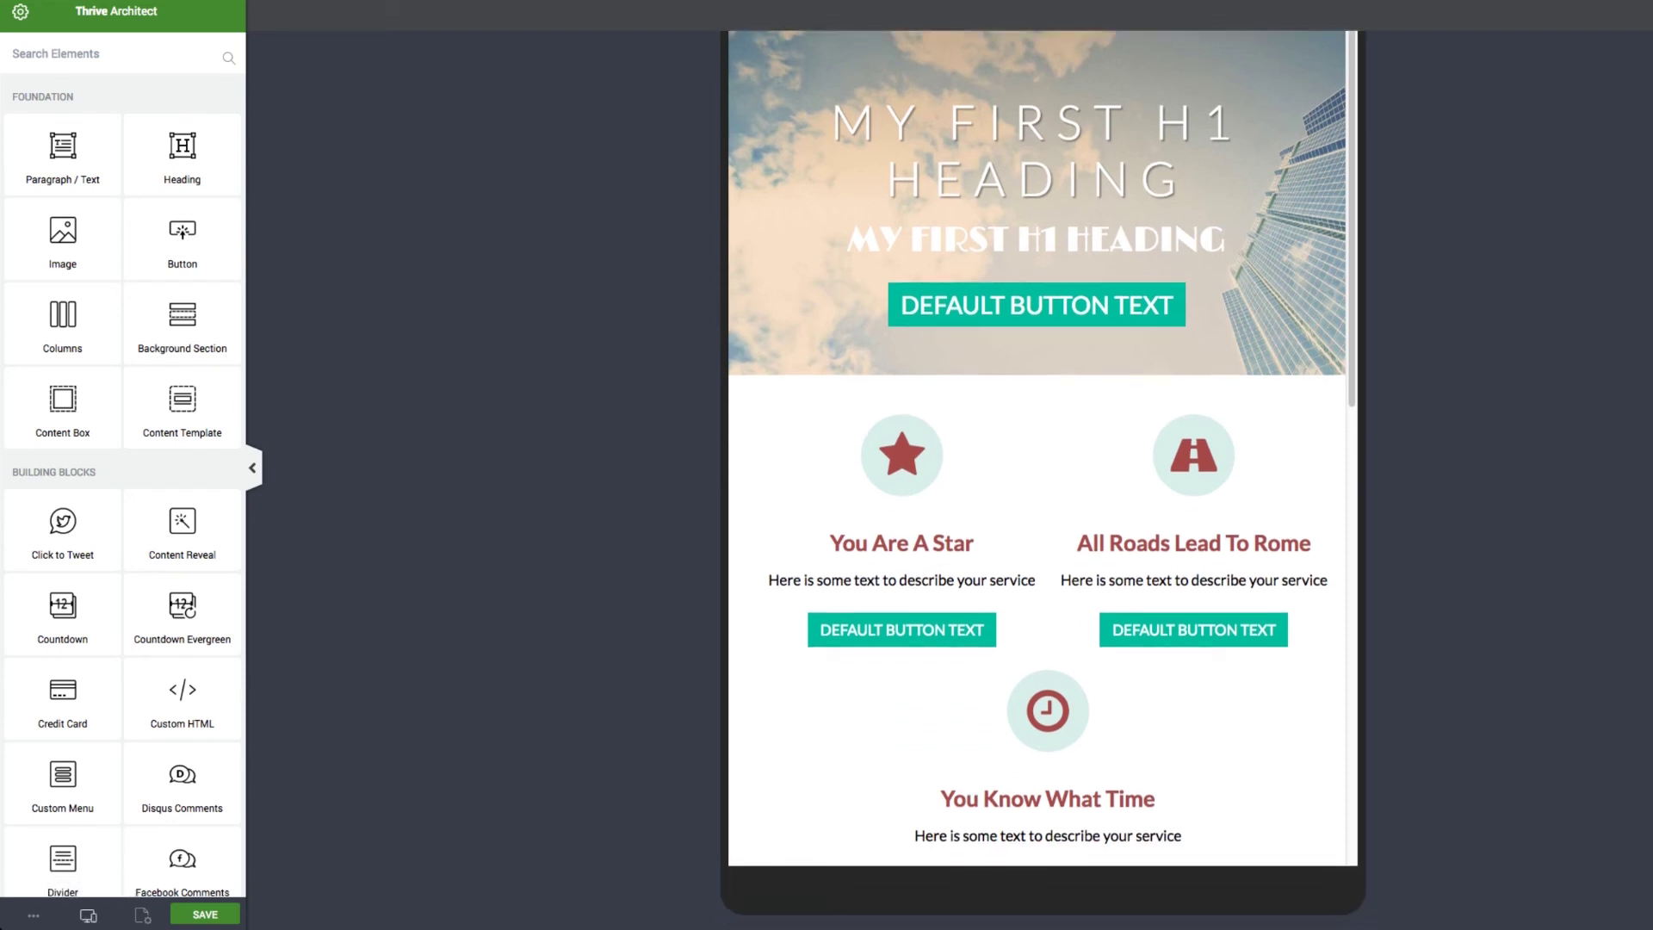
Step: Switch the editor back to the Mobile responsive view
left_click(89, 915)
left_click(62, 880)
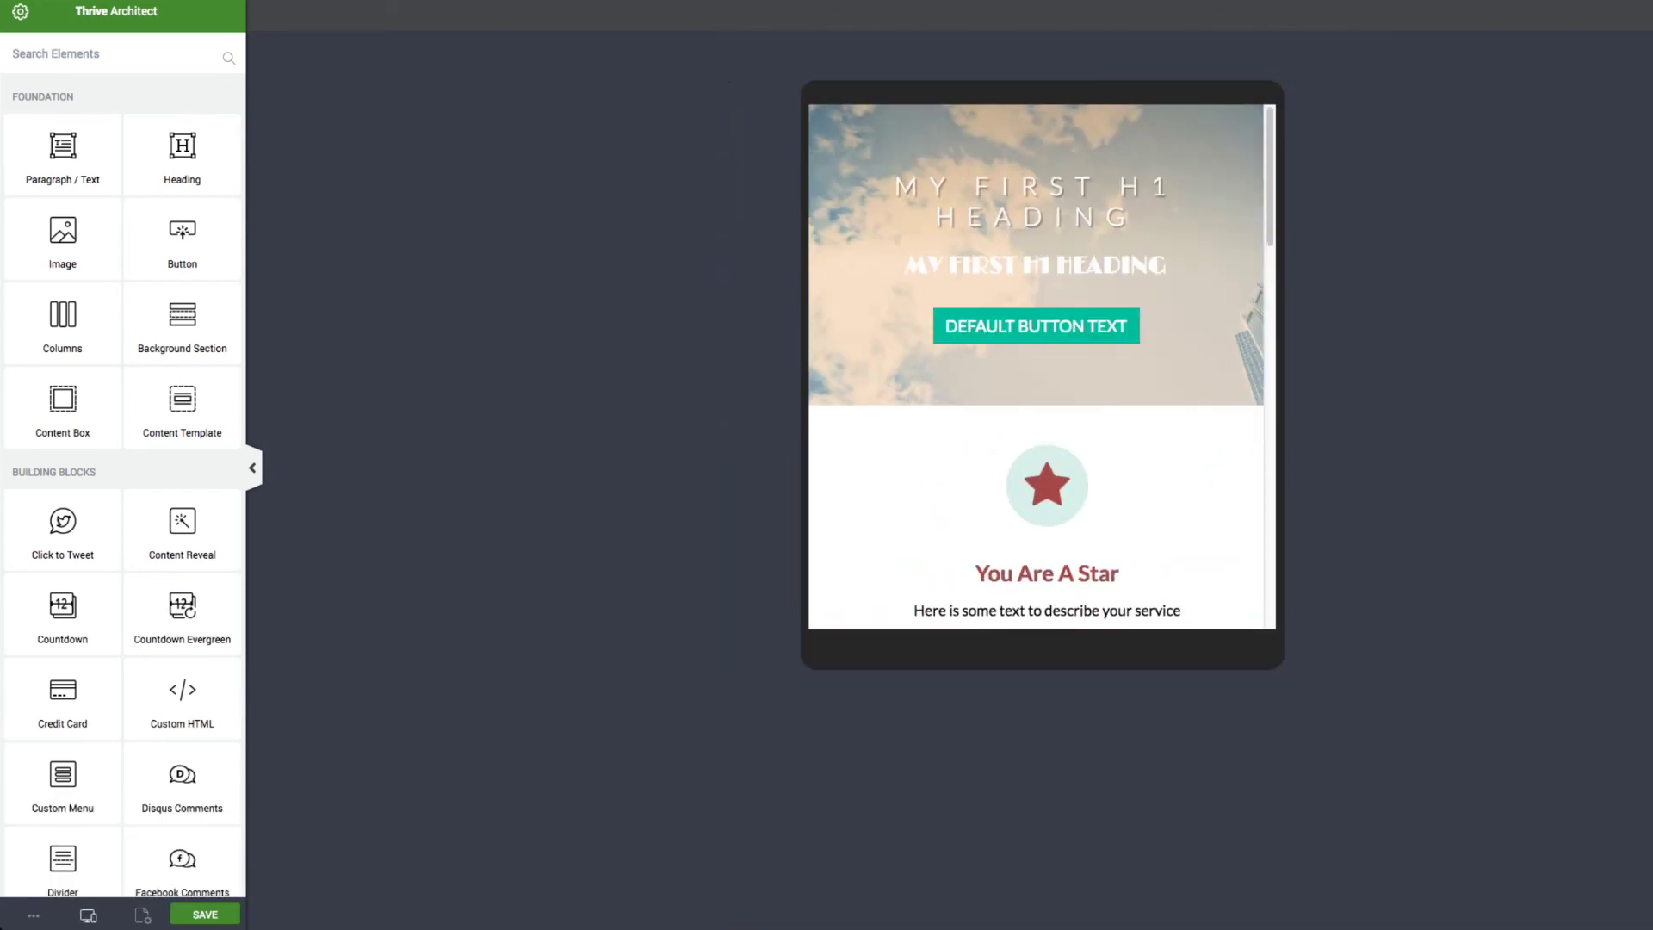
scroll(1036, 344, "down", 13)
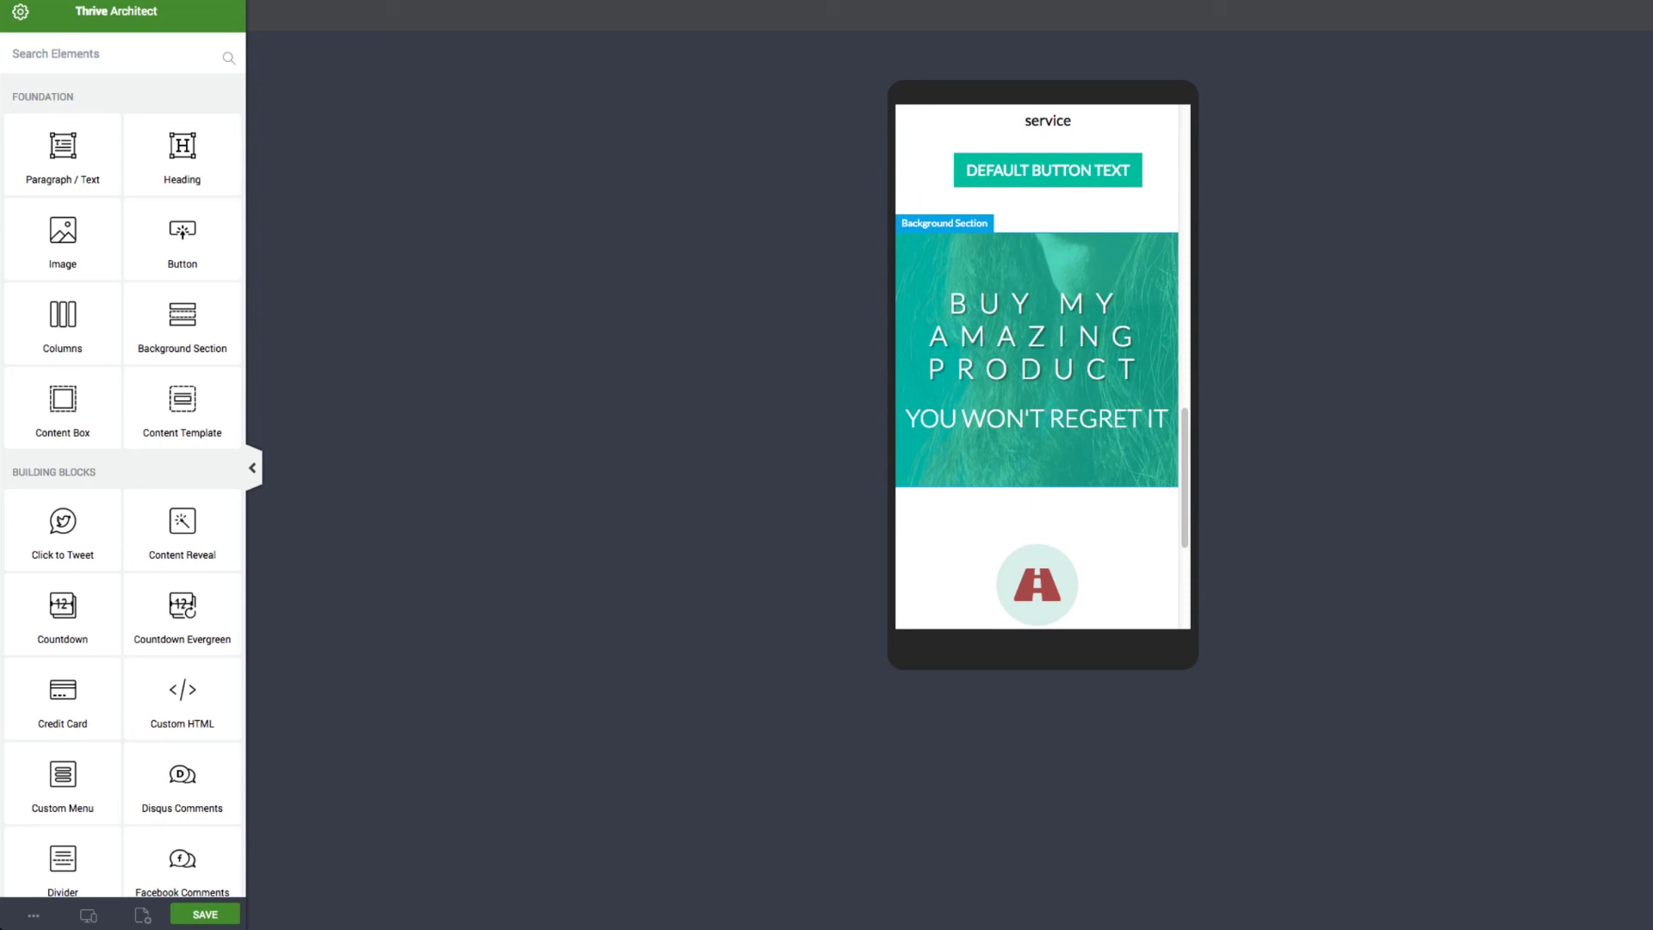
Step: Hide the "Buy My Amazing Product" background section on mobile, keeping it visible on desktop and tablet
left_click(1037, 461)
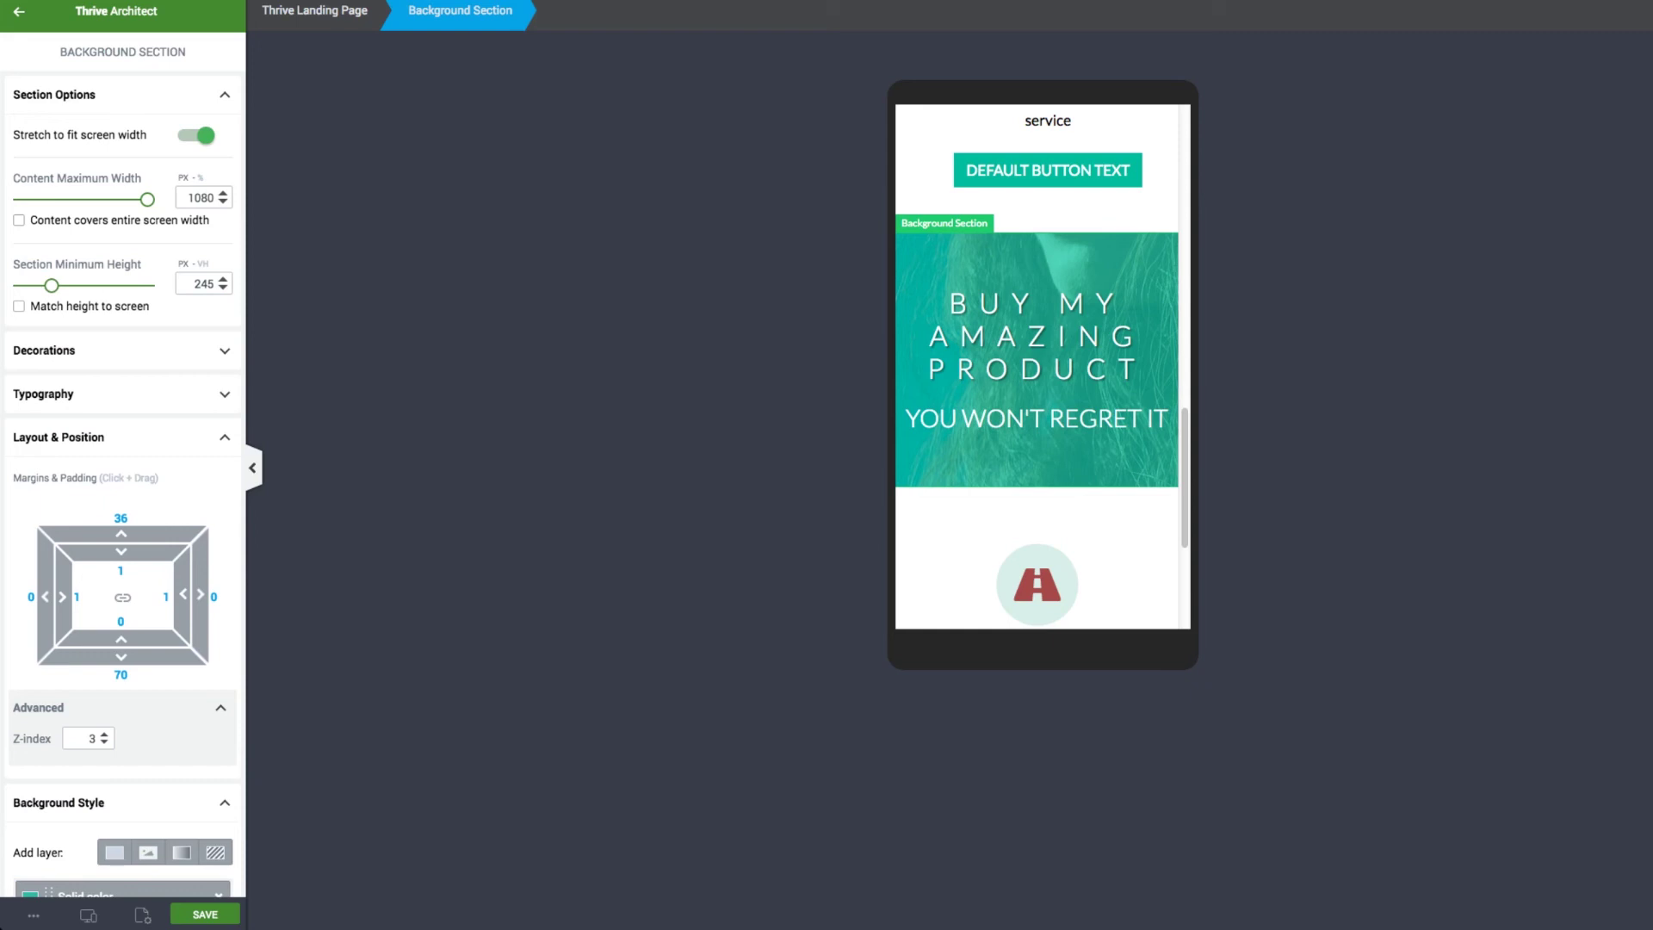
scroll(122, 399, "down", 3)
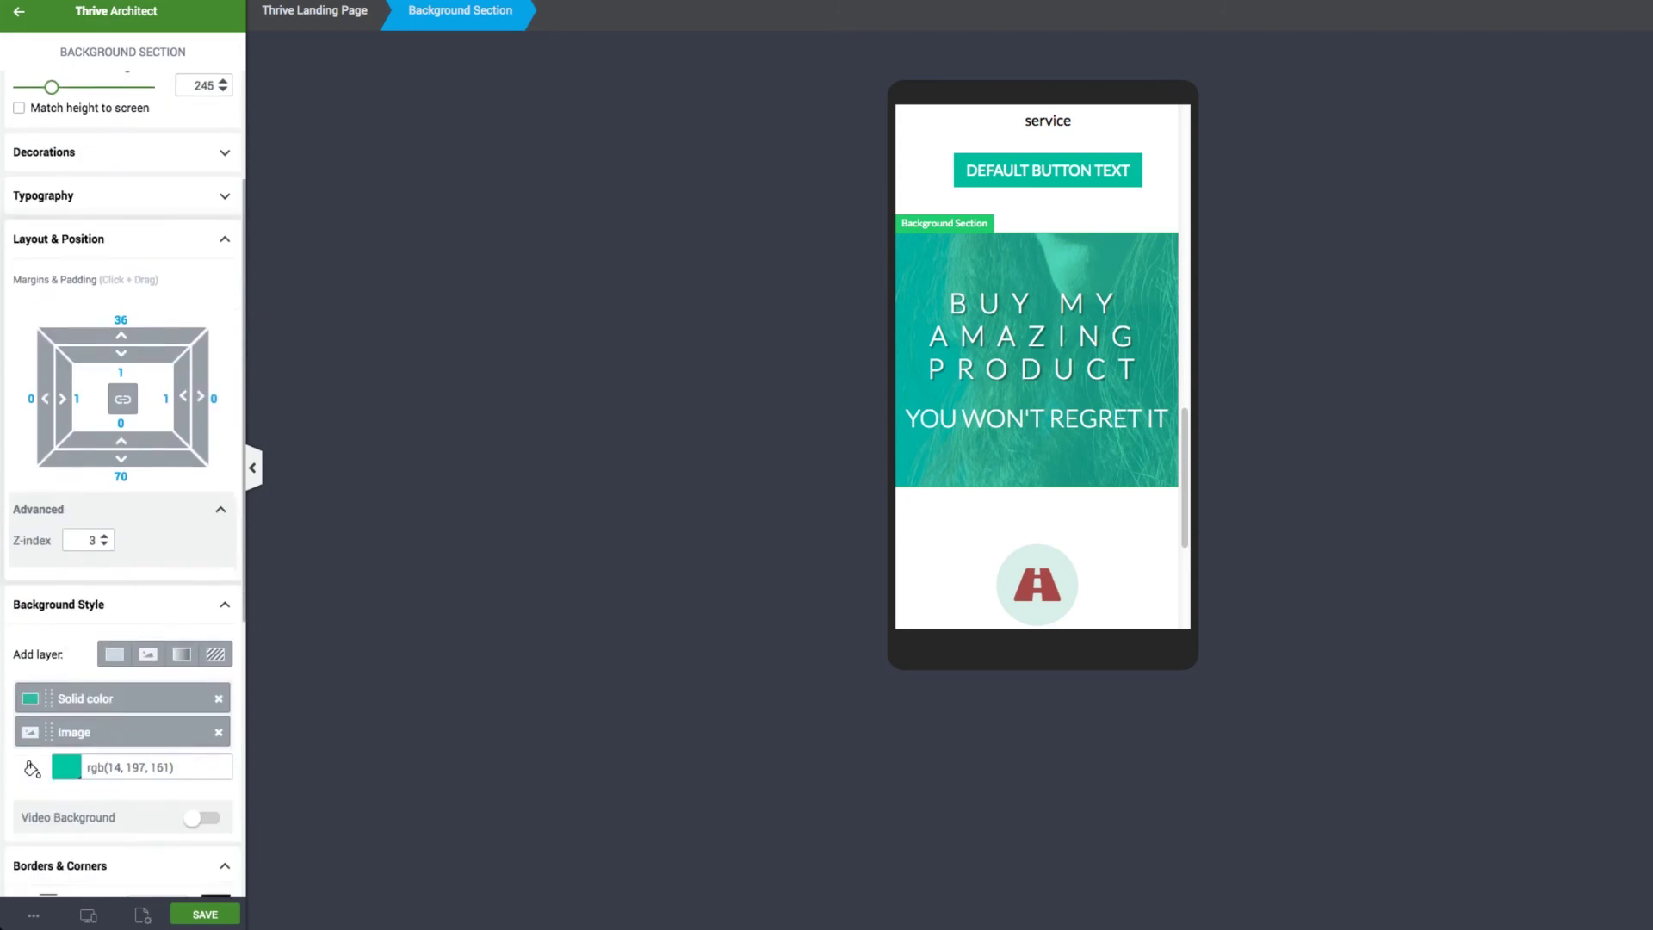
scroll(122, 483, "down", 7)
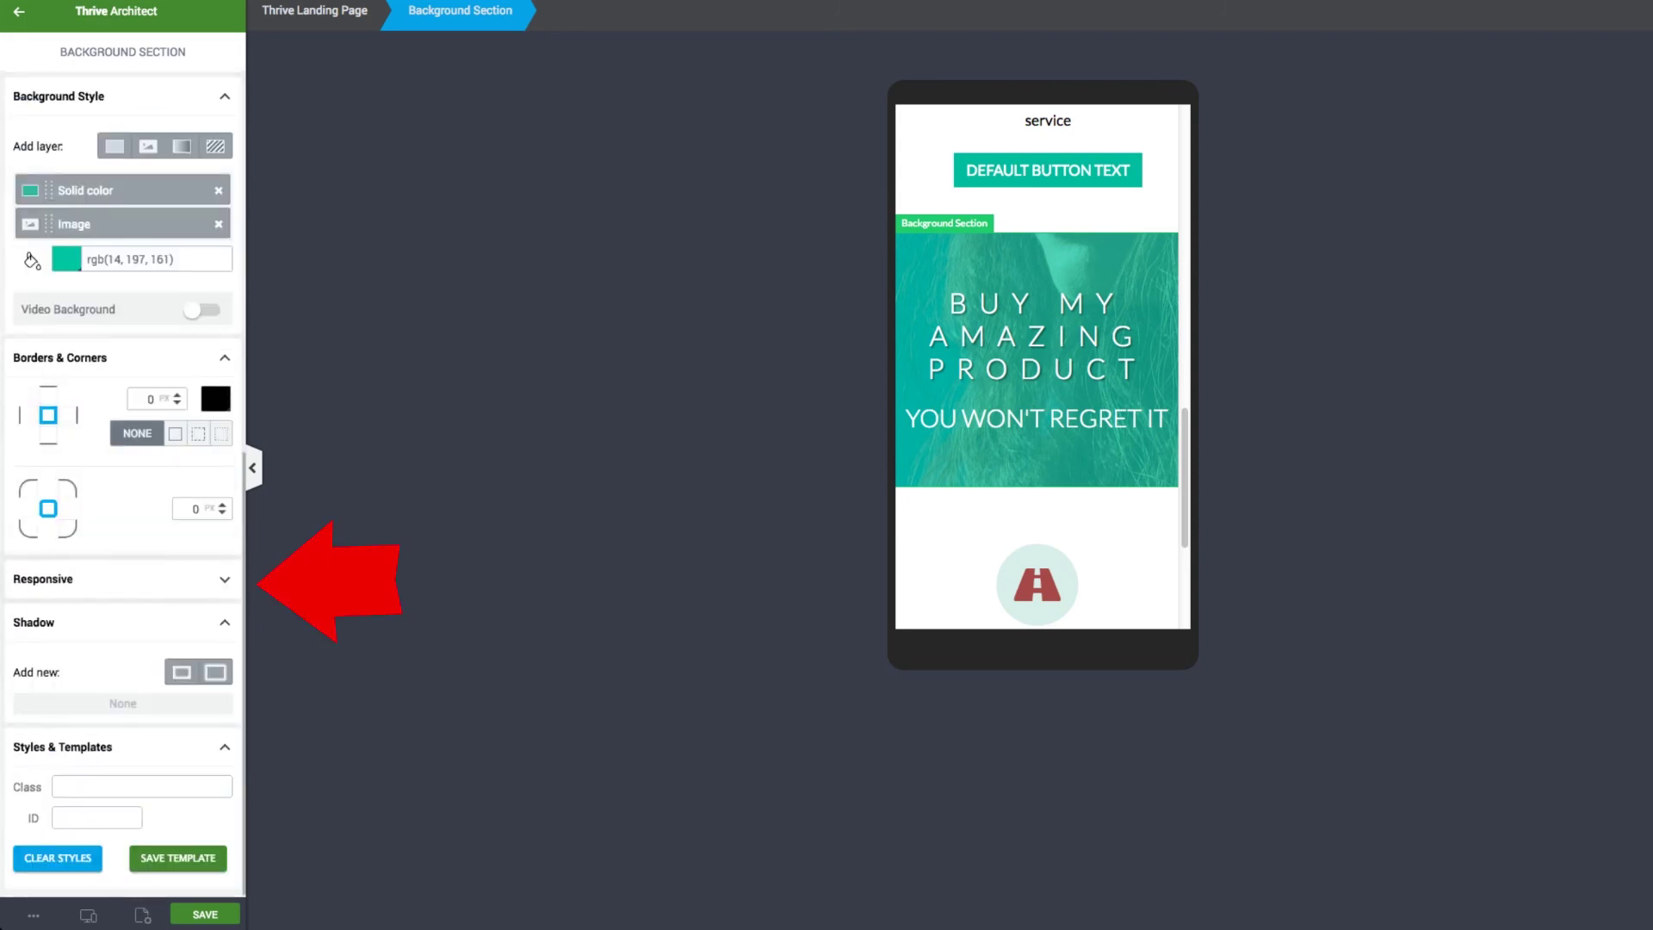
left_click(122, 579)
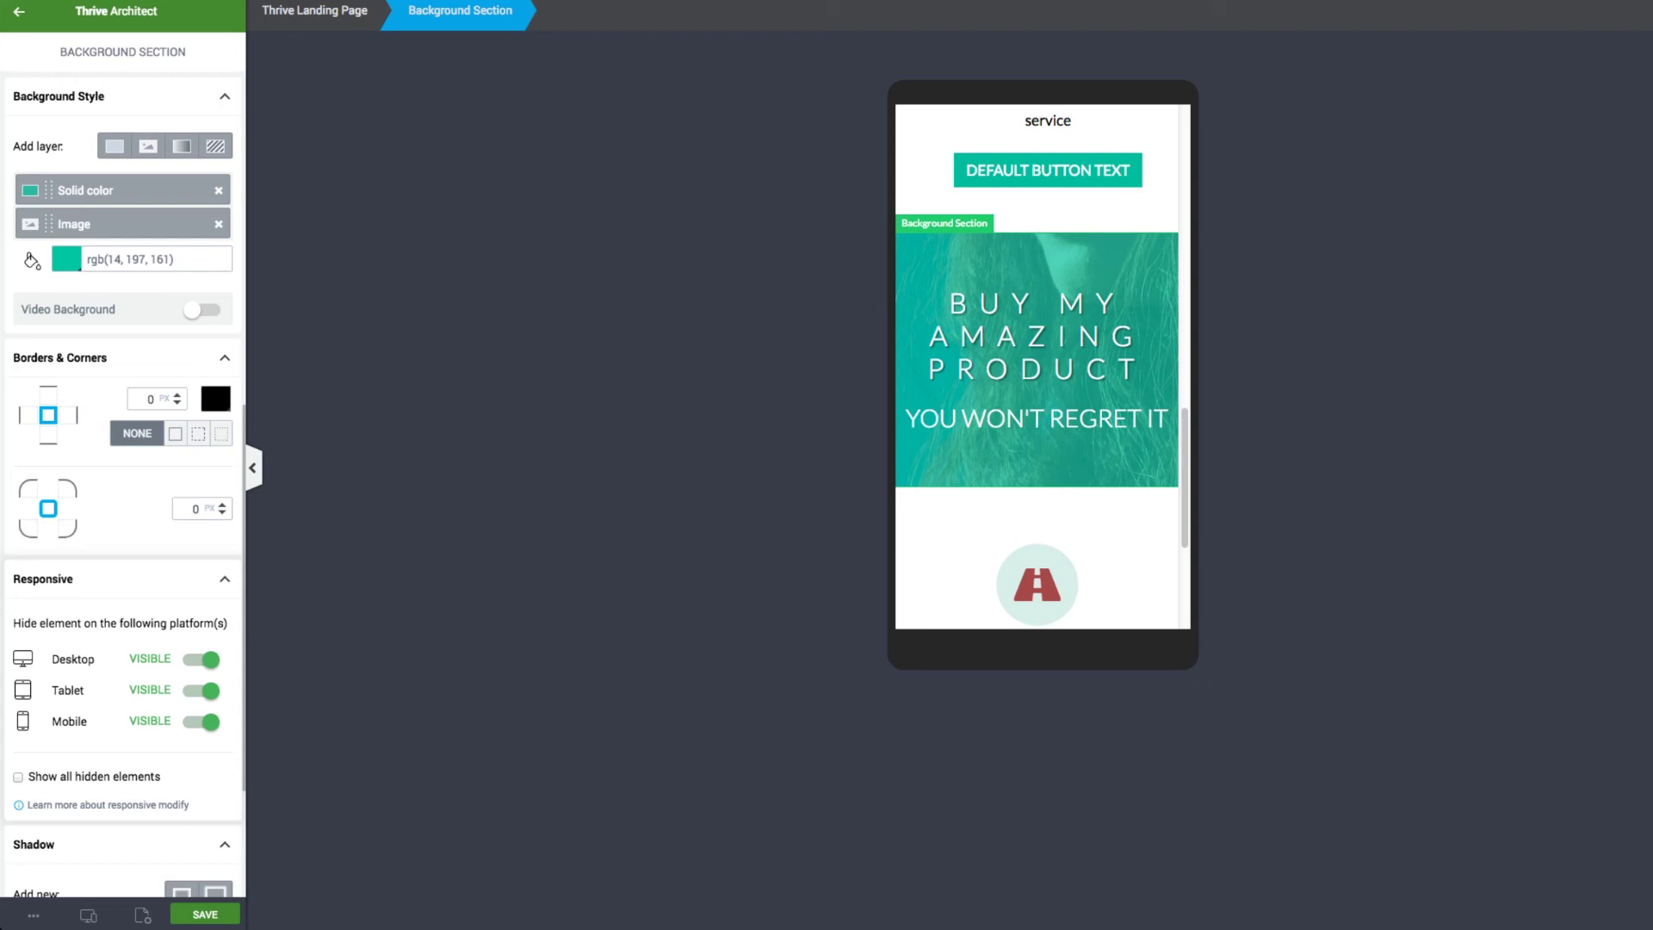
left_click(202, 722)
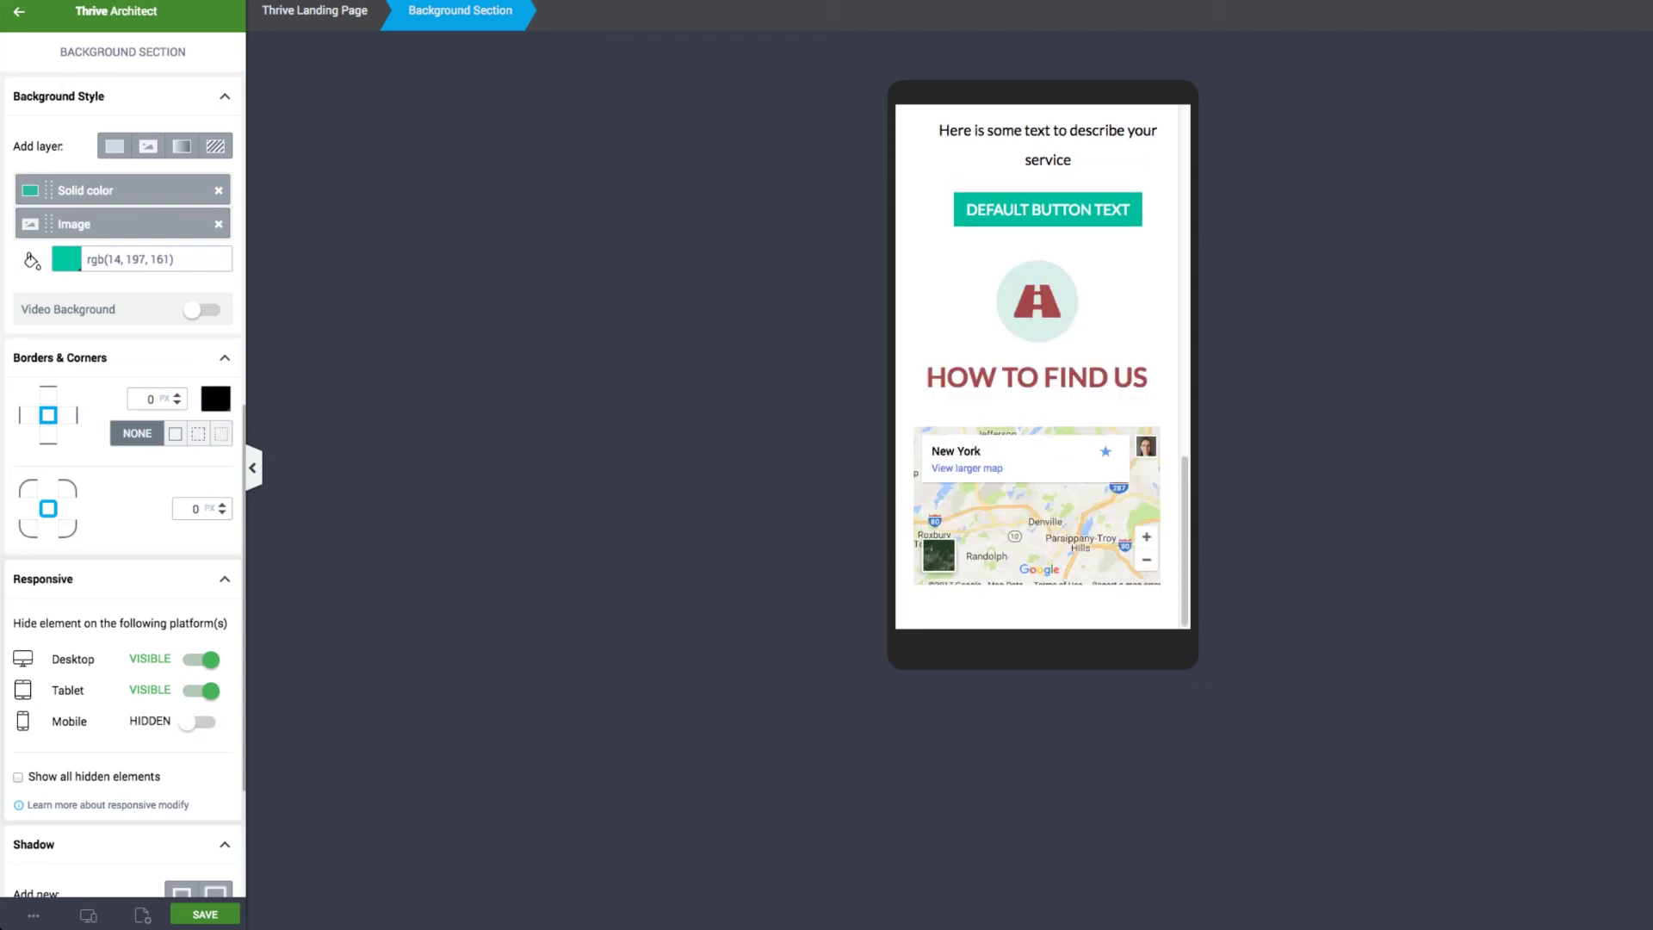
left_click(200, 721)
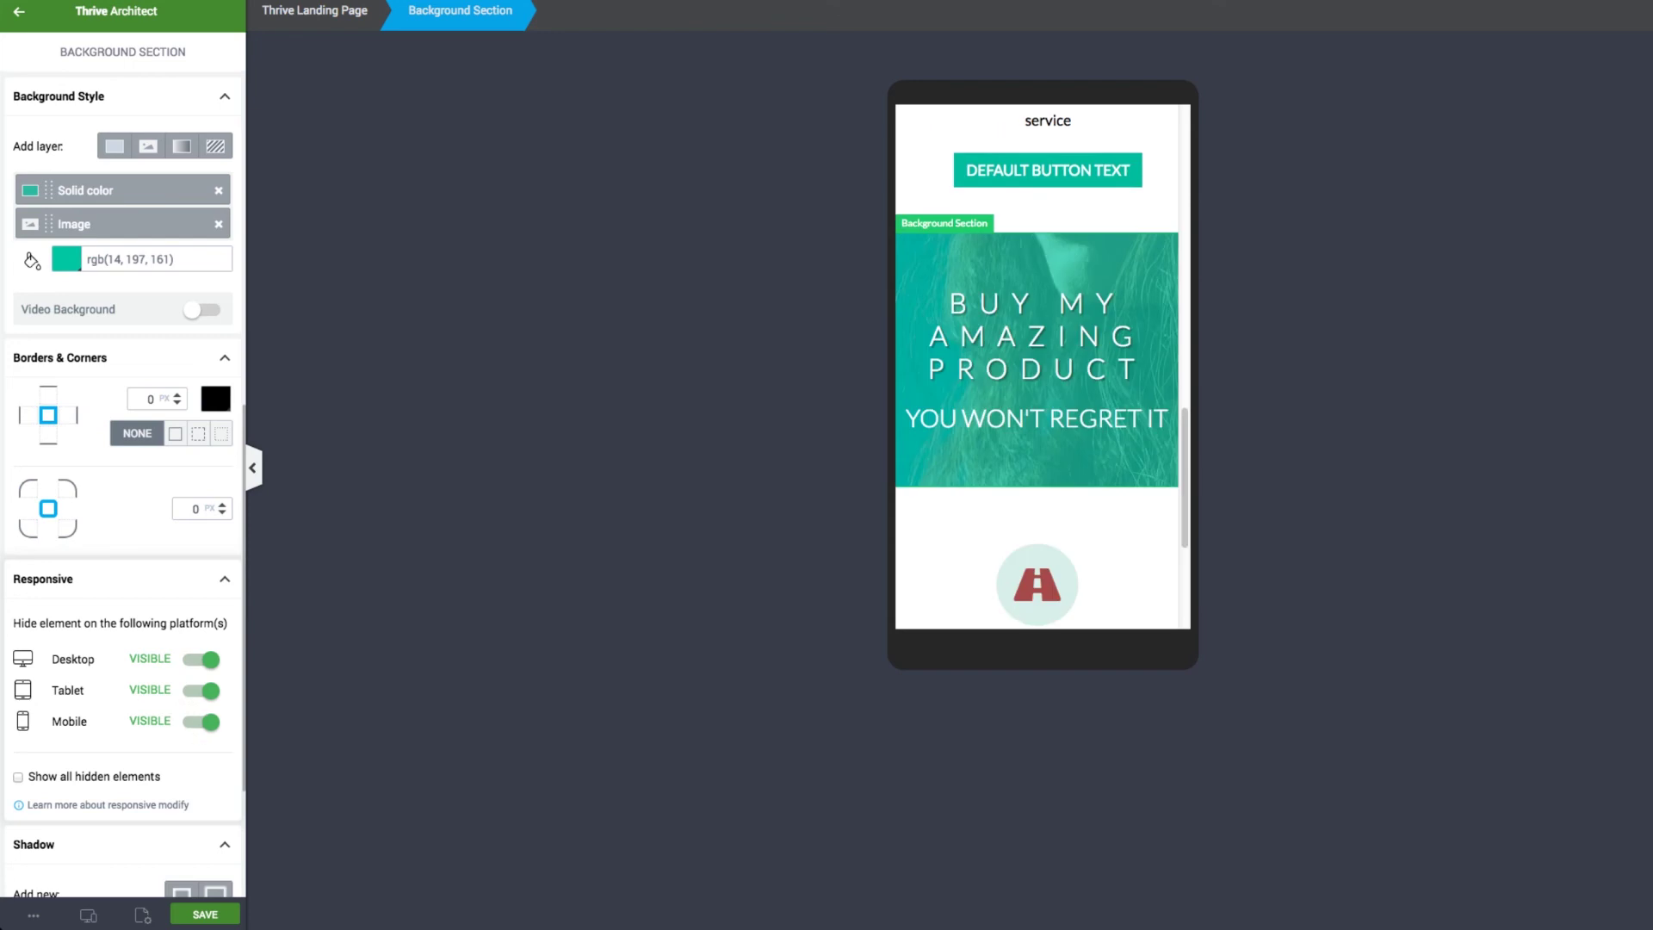
left_click(200, 722)
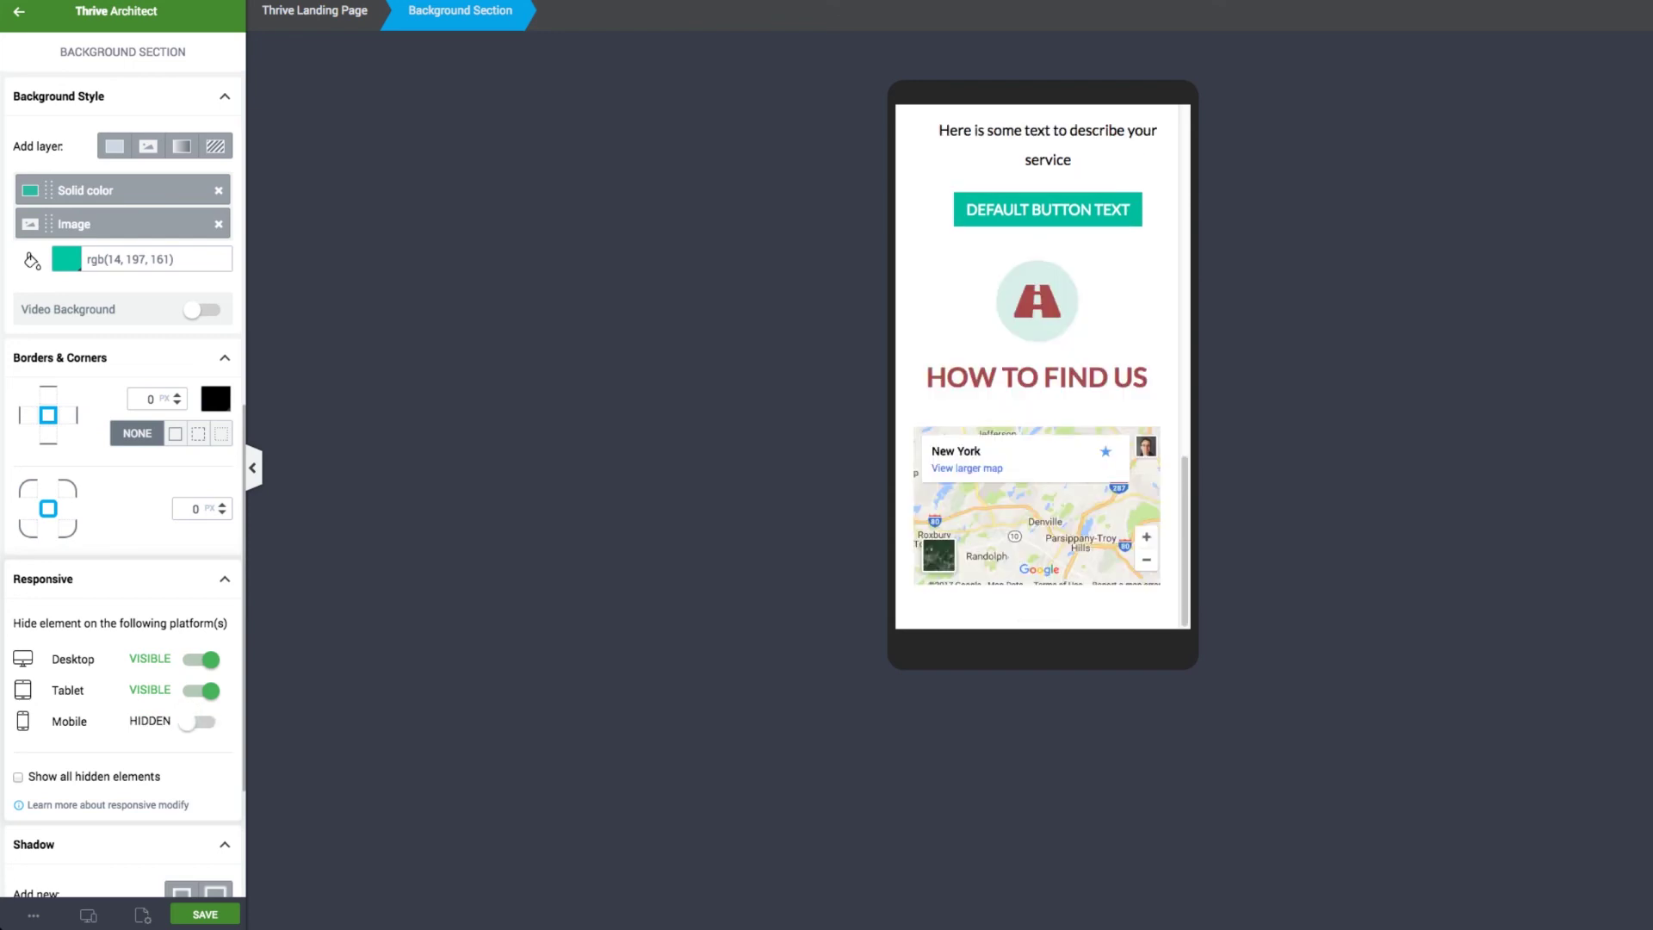